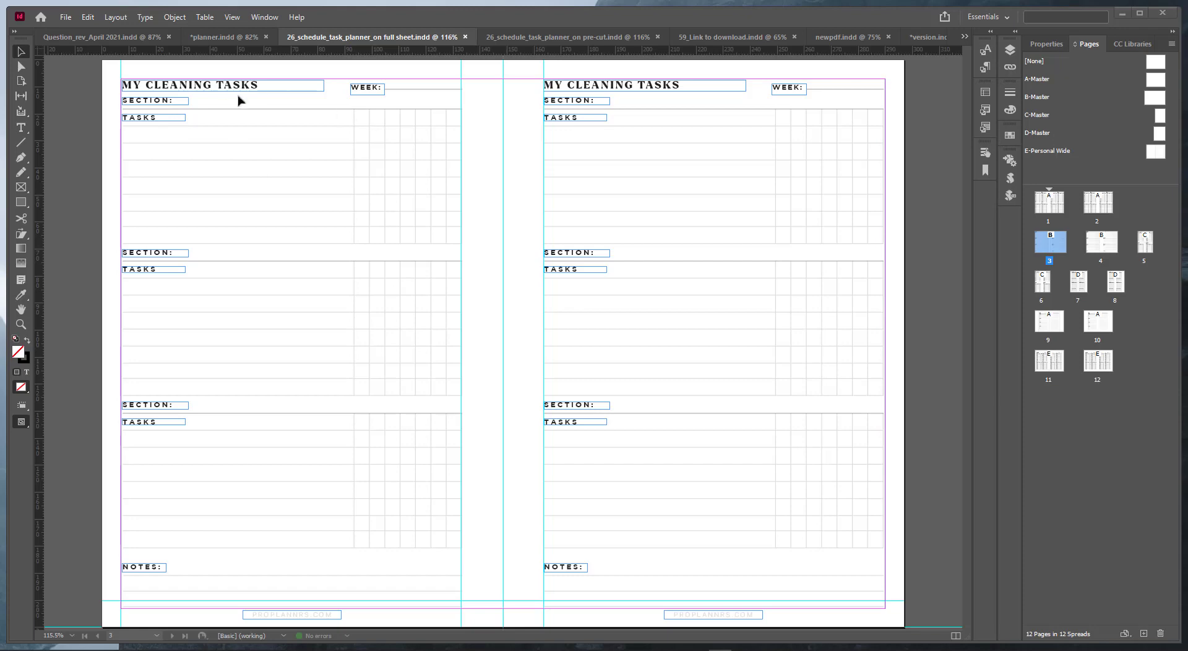
Step: Ungroup the full-sheet cleaning planner layout so its individual text frames can be edited
{"action": "left_click", "coordinate": [179, 89]}
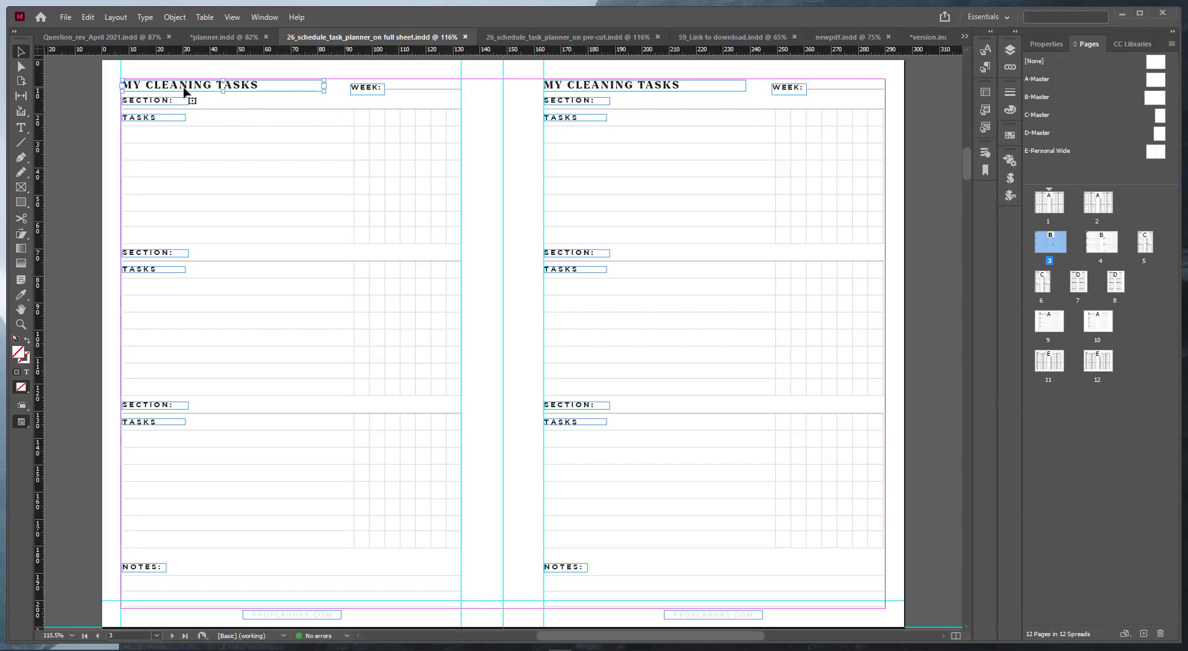
{"action": "left_click", "coordinate": [495, 131]}
{"action": "left_click", "coordinate": [413, 116]}
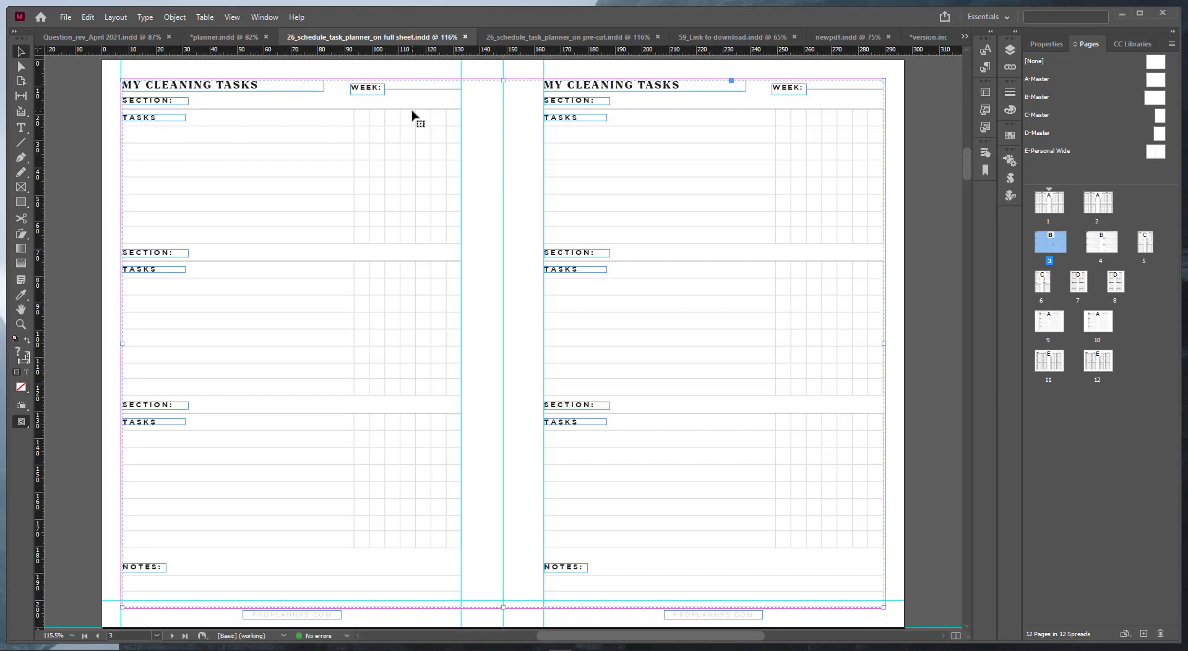
{"action": "key", "text": "ctrl+shift+g"}
Step: Change the title on the left half of the sheet to SCHEDULE TASKS PLANNER
{"action": "double_click", "coordinate": [249, 85]}
{"action": "left_click_drag", "start_coordinate": [210, 82], "coordinate": [73, 80]}
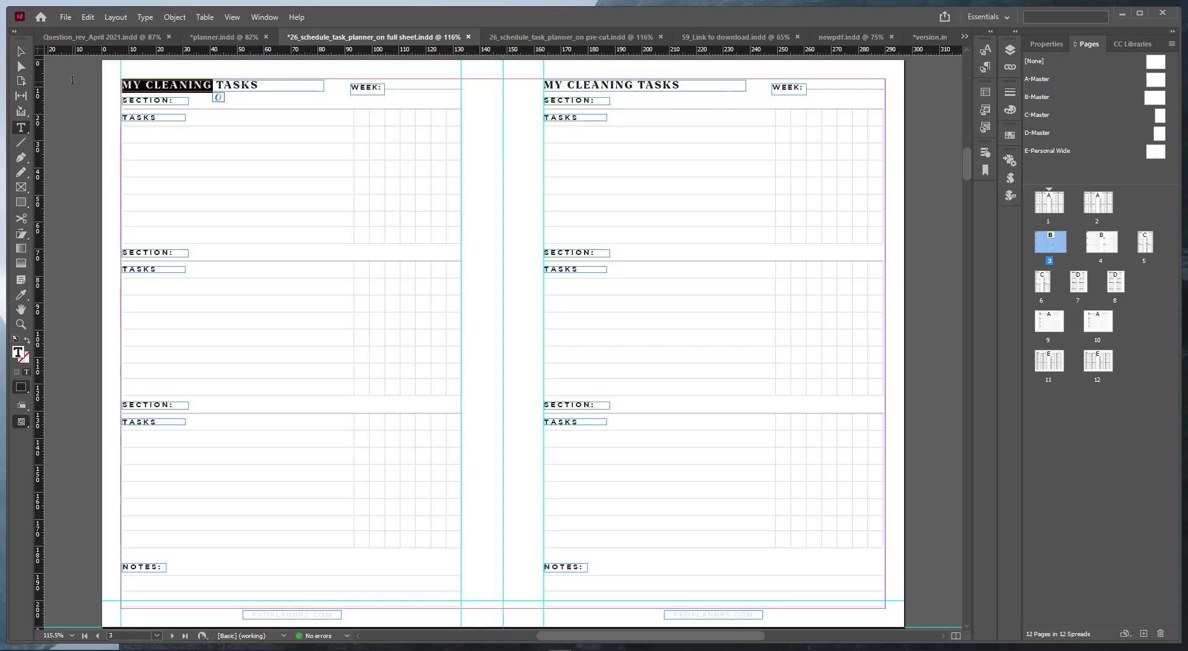
{"action": "type", "text": "SCHE"}
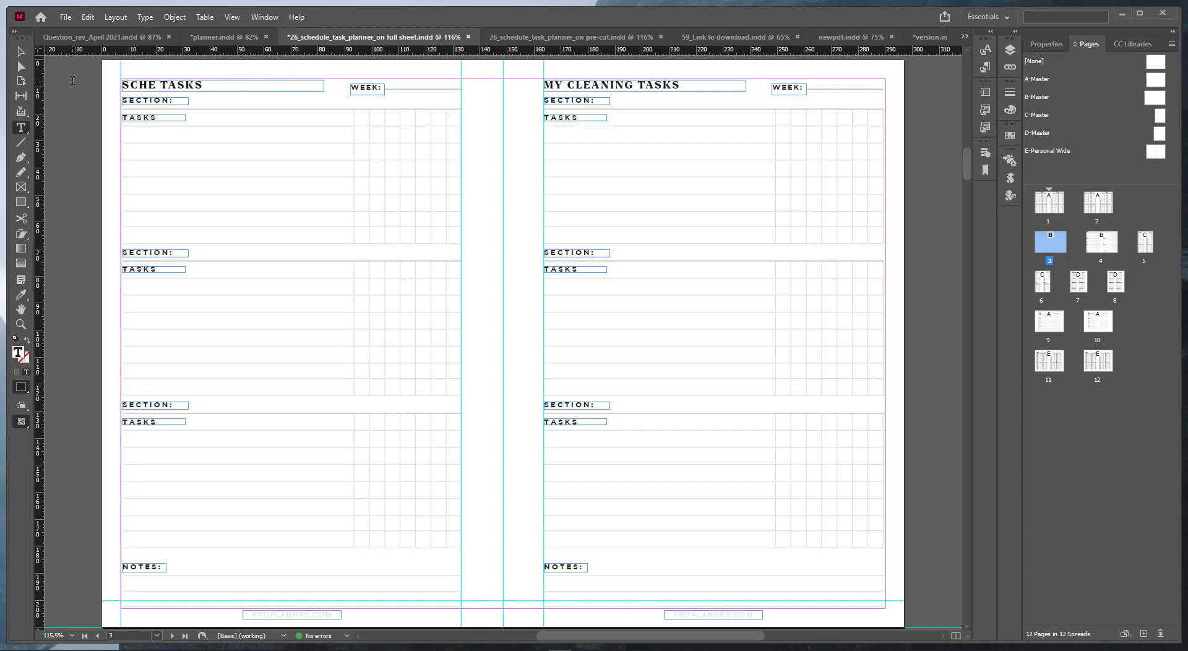
{"action": "type", "text": "DULE TASKS P"}
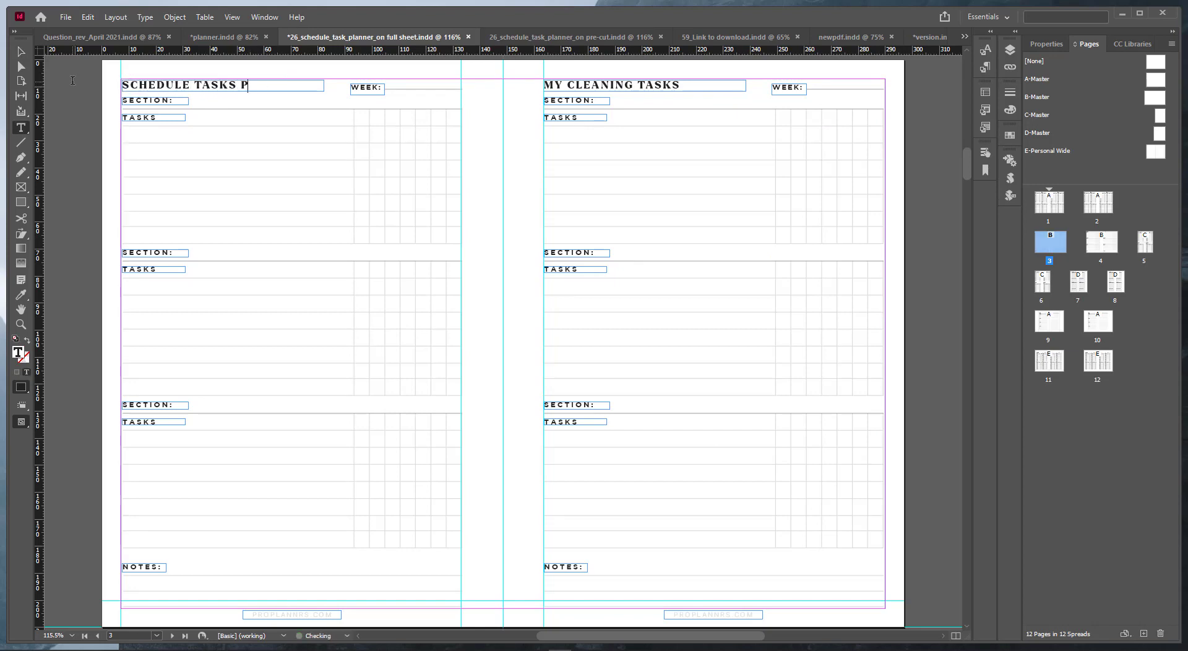
{"action": "type", "text": "LANNER"}
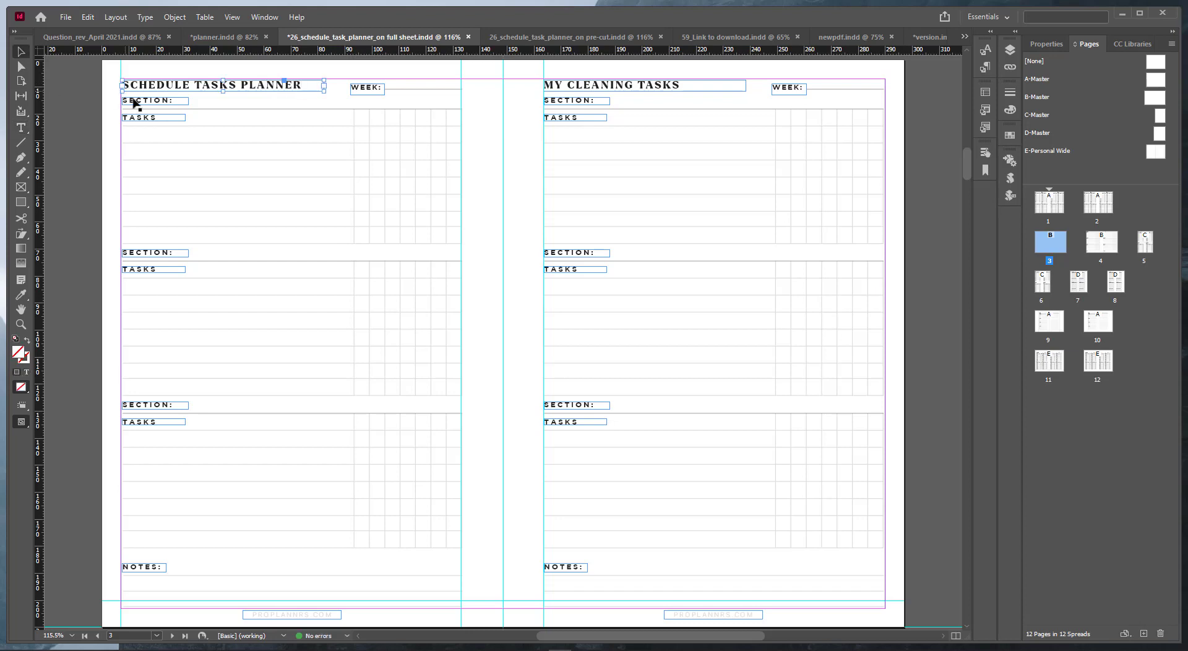
Step: Replace the first SECTION label under the new title with MON and narrow its text frame to about 10.9 mm
{"action": "triple_click", "coordinate": [137, 102]}
{"action": "type", "text": "MON"}
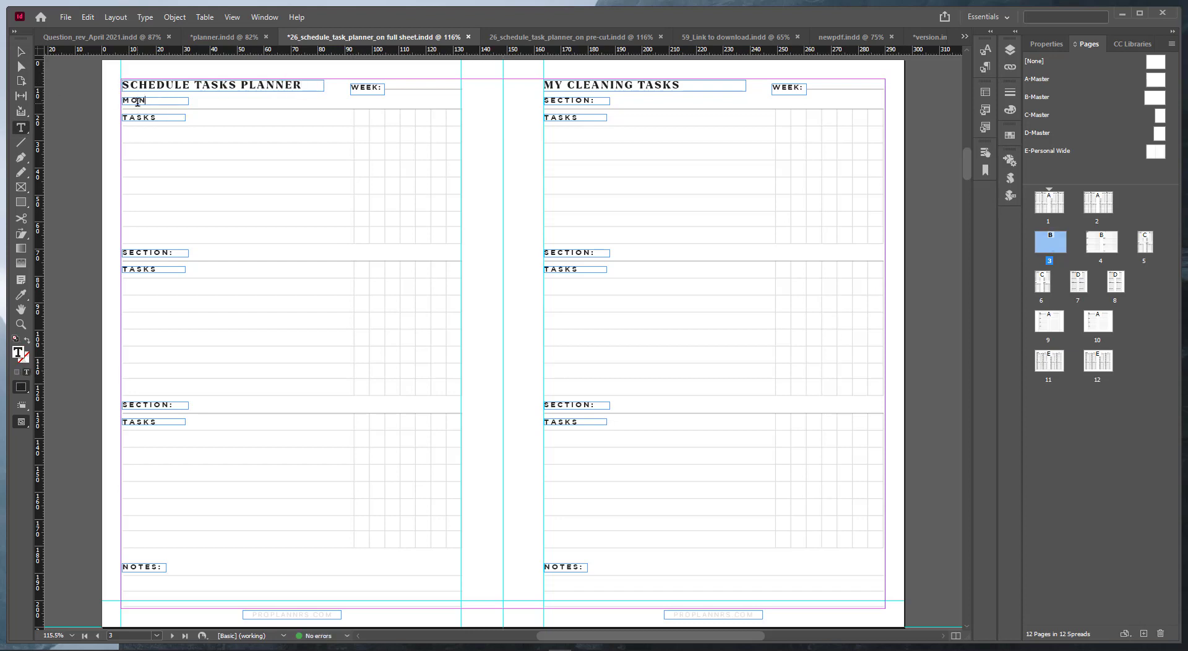
{"action": "key", "text": "Escape"}
{"action": "left_click_drag", "start_coordinate": [188, 101], "coordinate": [160, 102]}
{"action": "key", "text": "ctrl+z"}
{"action": "scroll", "coordinate": [159, 110], "scroll_direction": "up", "scroll_amount": 3}
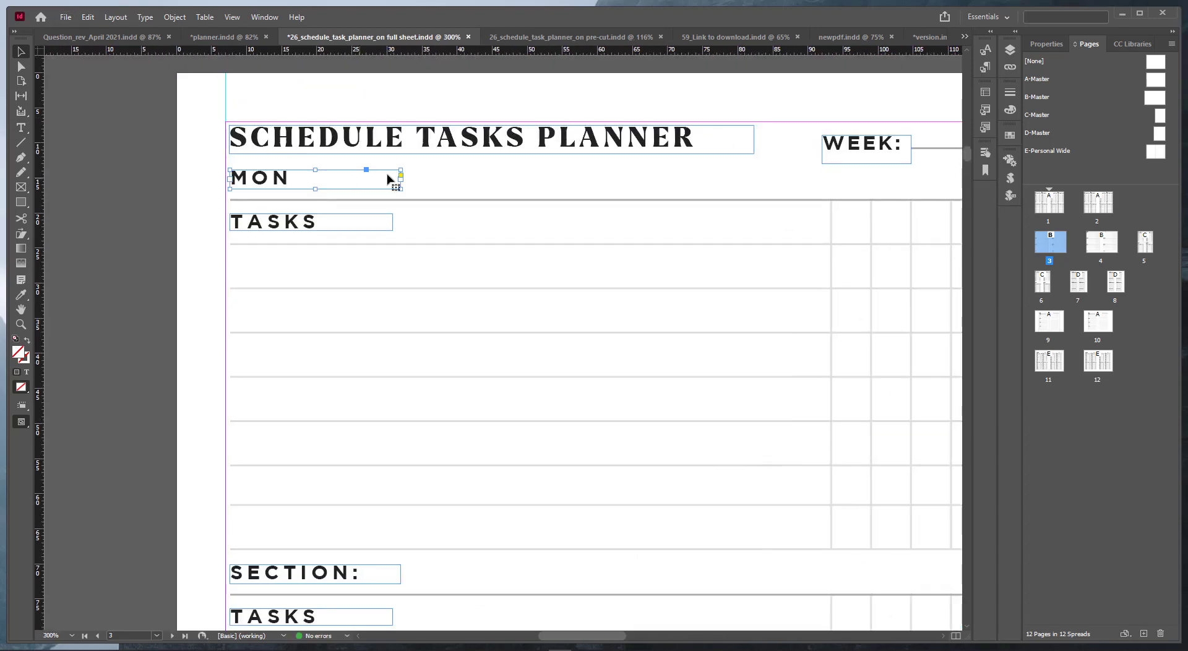
{"action": "mouse_move", "coordinate": [401, 184]}
{"action": "left_mouse_down"}
{"action": "mouse_move", "coordinate": [308, 183]}
{"action": "mouse_move", "coordinate": [385, 183]}
{"action": "left_mouse_up"}
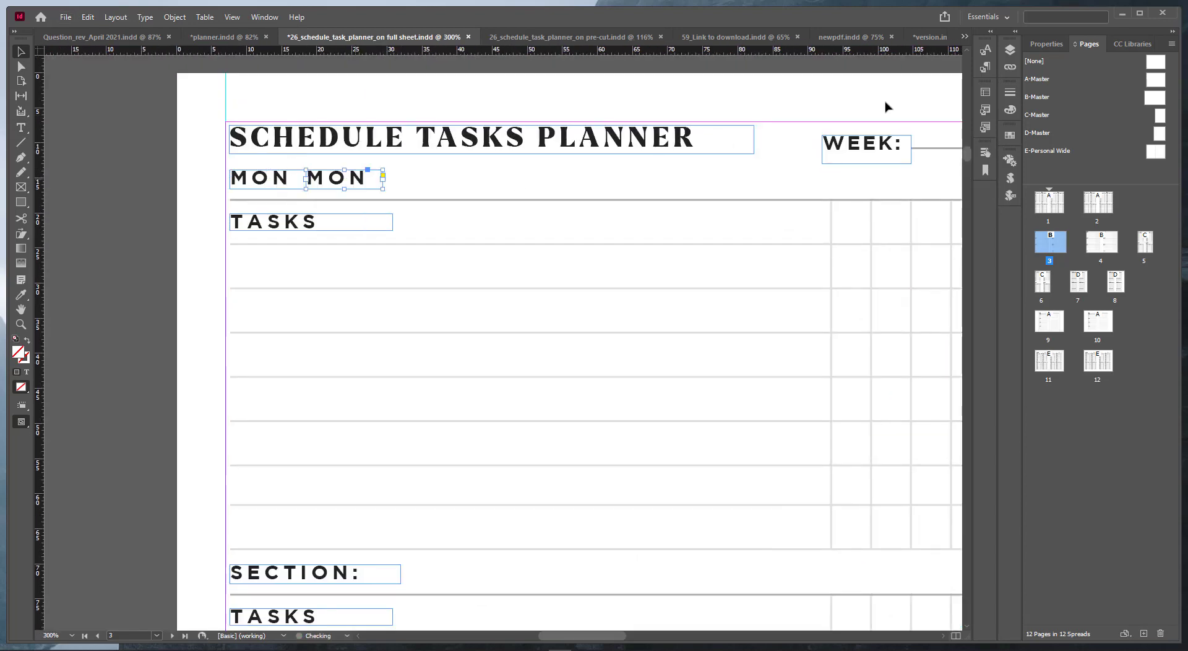
Step: Center the text in the copied MON label and duplicate it along the row until seven copies follow the original
{"action": "left_click", "coordinate": [1046, 44]}
{"action": "left_click", "coordinate": [1051, 579]}
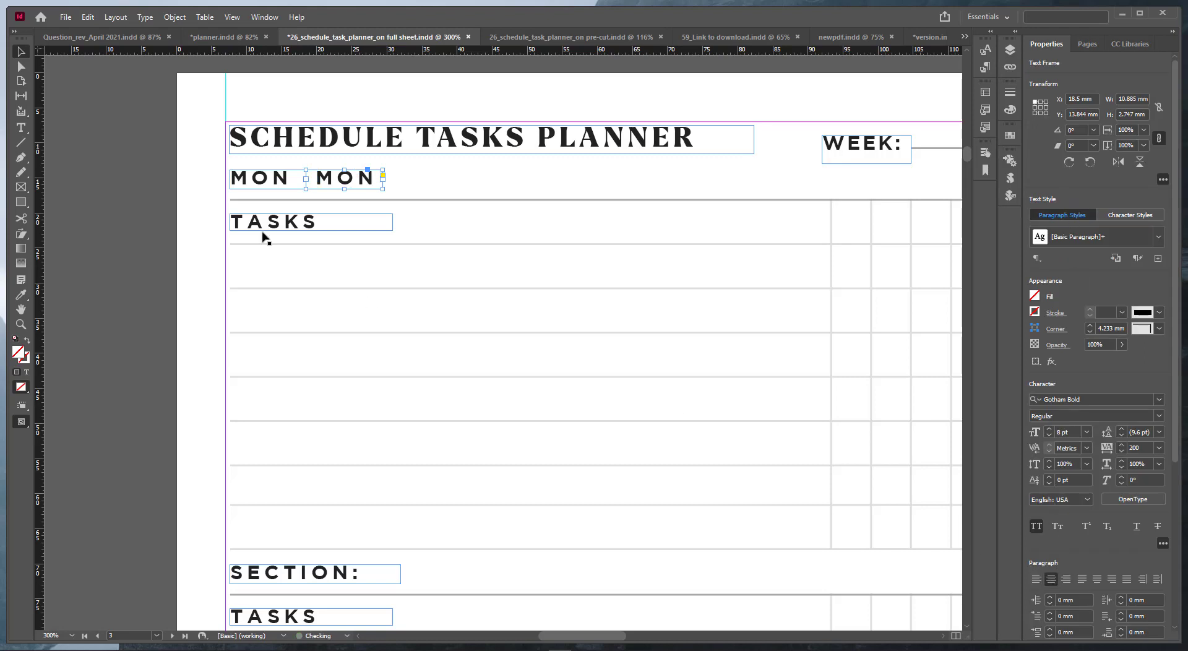
{"action": "left_click_drag", "start_coordinate": [344, 184], "coordinate": [430, 184]}
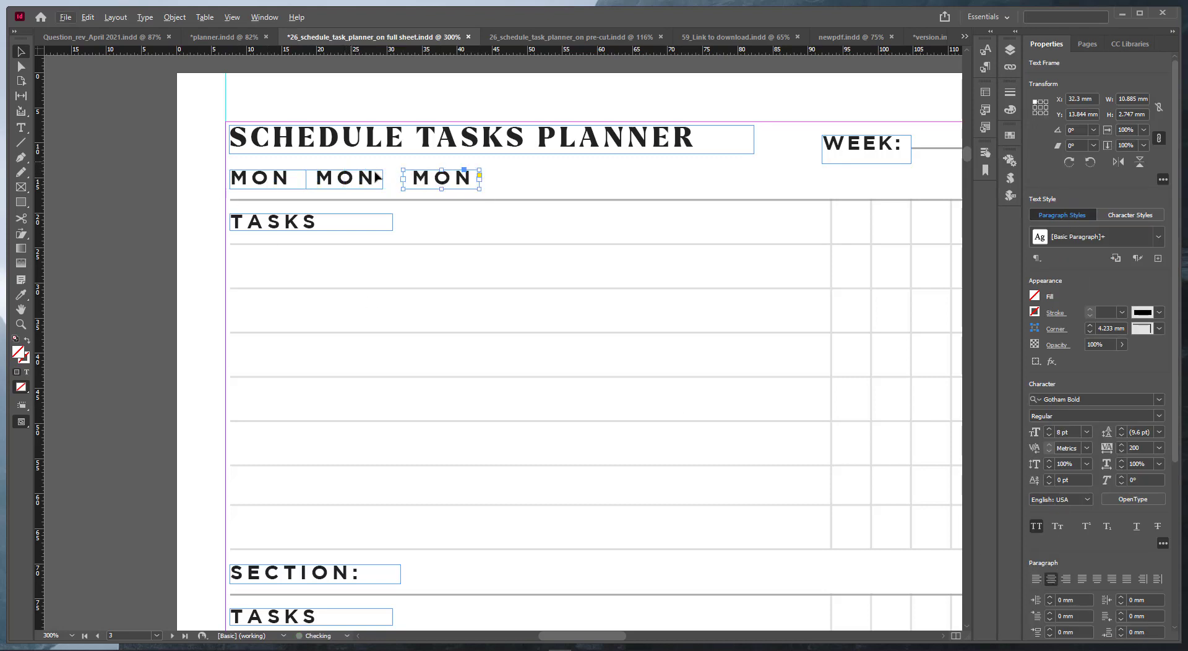
{"action": "left_click", "coordinate": [430, 184], "text": "shift"}
{"action": "left_click", "coordinate": [509, 185]}
{"action": "left_click_drag", "start_coordinate": [509, 185], "coordinate": [737, 184]}
{"action": "scroll", "coordinate": [632, 226], "scroll_direction": "right", "scroll_amount": 5}
{"action": "scroll", "coordinate": [631, 225], "scroll_direction": "up", "scroll_amount": 2}
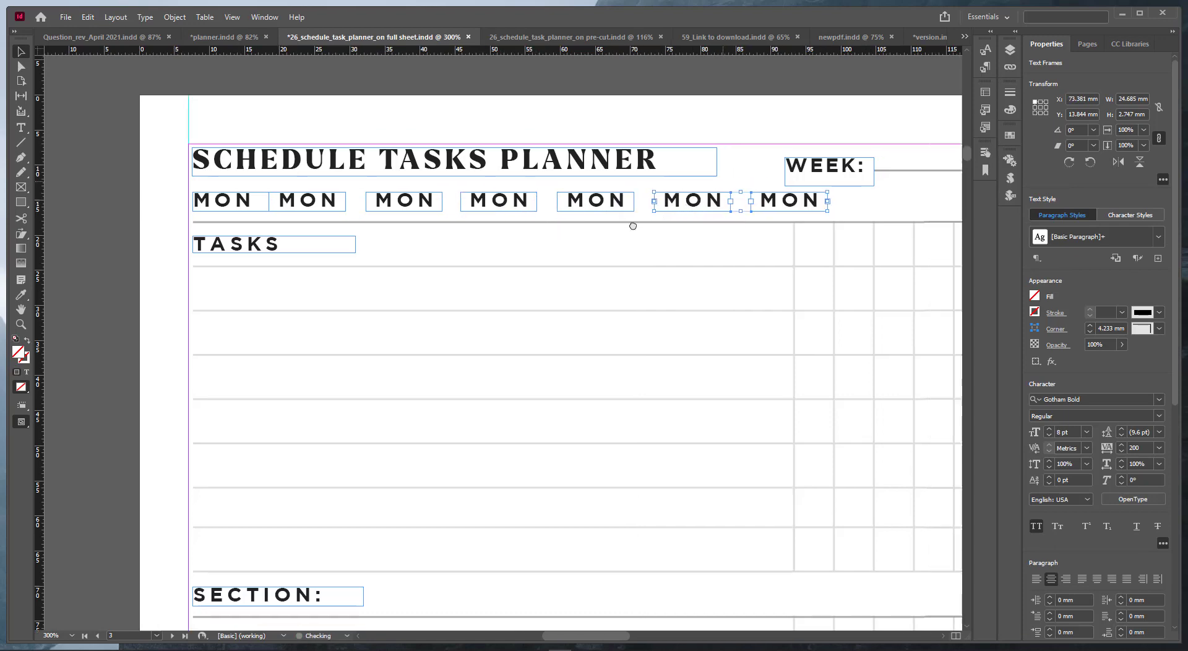
{"action": "left_click_drag", "start_coordinate": [626, 247], "coordinate": [719, 250]}
Step: Relabel the last three MON copies in the row as FRI, SAT and SUN
{"action": "double_click", "coordinate": [719, 249]}
{"action": "type", "text": "SUN"}
{"action": "double_click", "coordinate": [636, 247]}
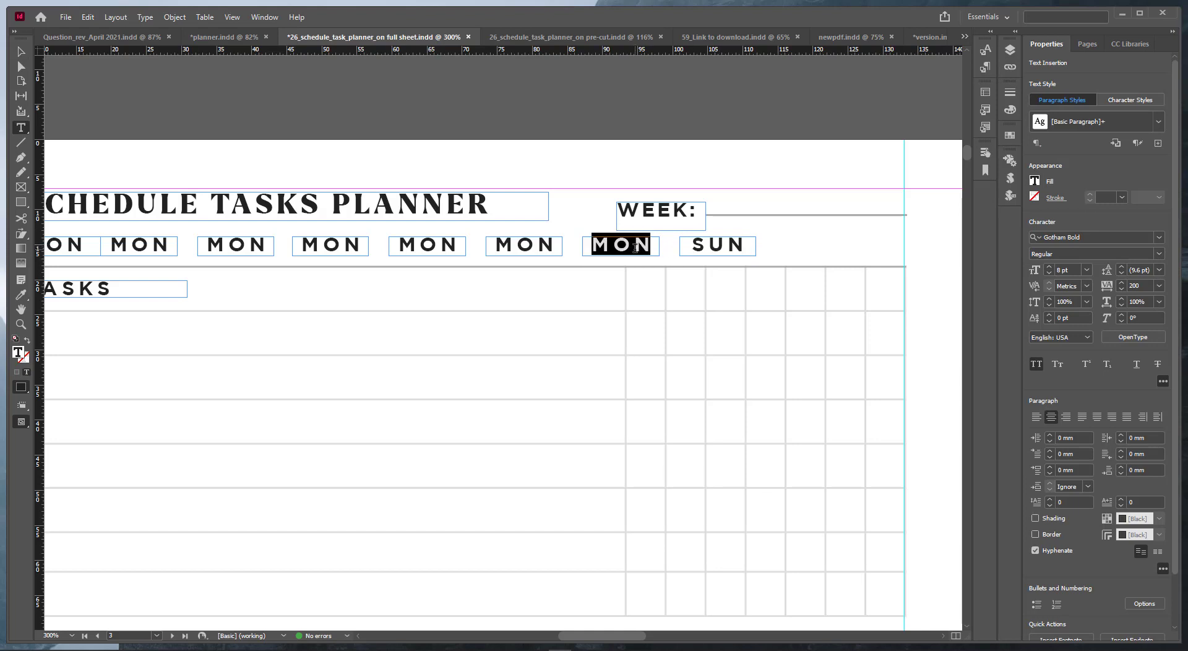
{"action": "type", "text": "SAT"}
{"action": "double_click", "coordinate": [542, 245]}
{"action": "type", "text": "FRI"}
Step: Relabel the three MON copies before FRI as TUE, WED and THU
{"action": "double_click", "coordinate": [445, 245]}
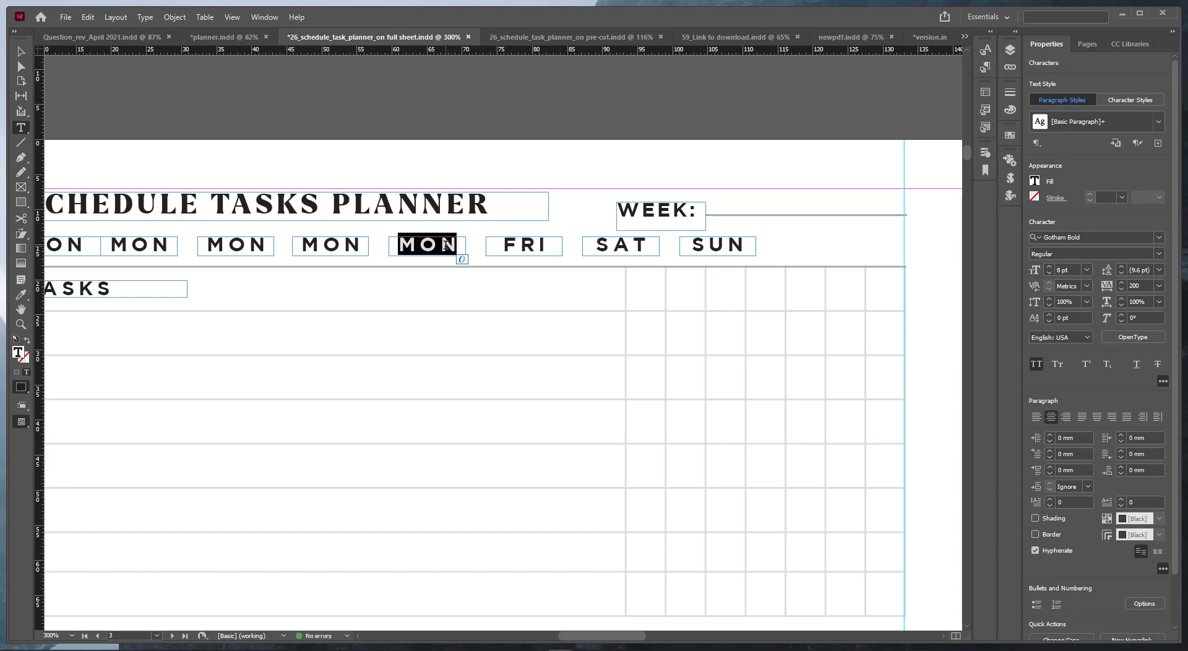
{"action": "type", "text": "THU"}
{"action": "double_click", "coordinate": [332, 245]}
{"action": "type", "text": "WED"}
{"action": "double_click", "coordinate": [240, 247]}
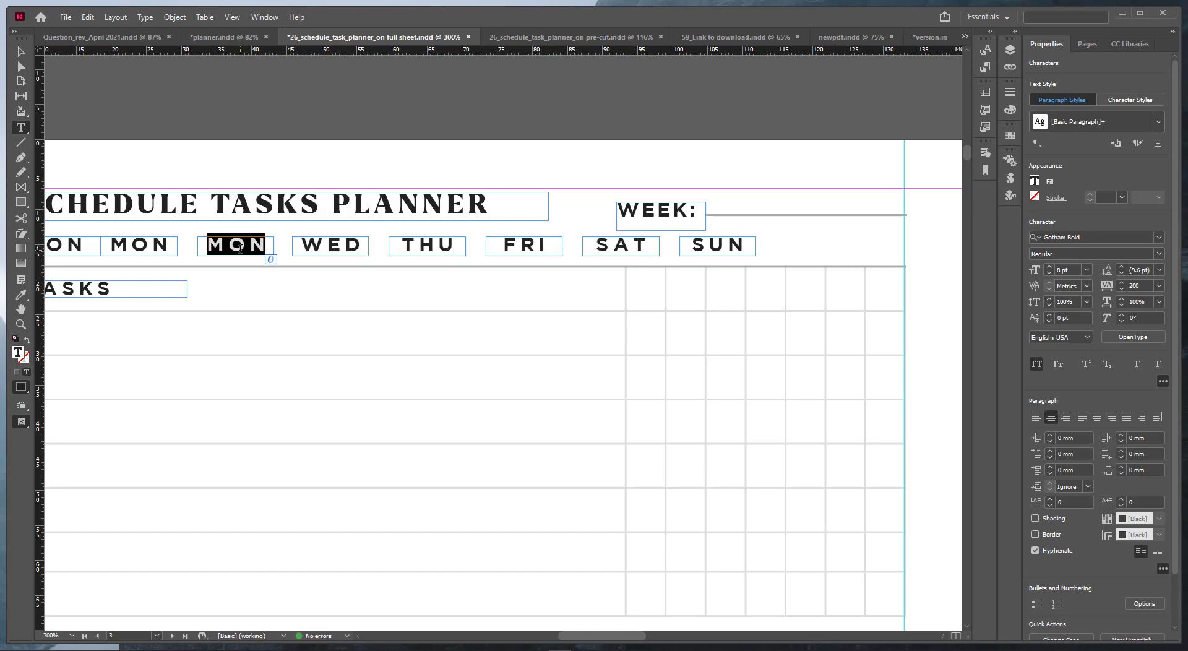
{"action": "type", "text": "TUY"}
{"action": "key", "text": "BackSpace"}
{"action": "type", "text": "E"}
{"action": "key", "text": "Escape"}
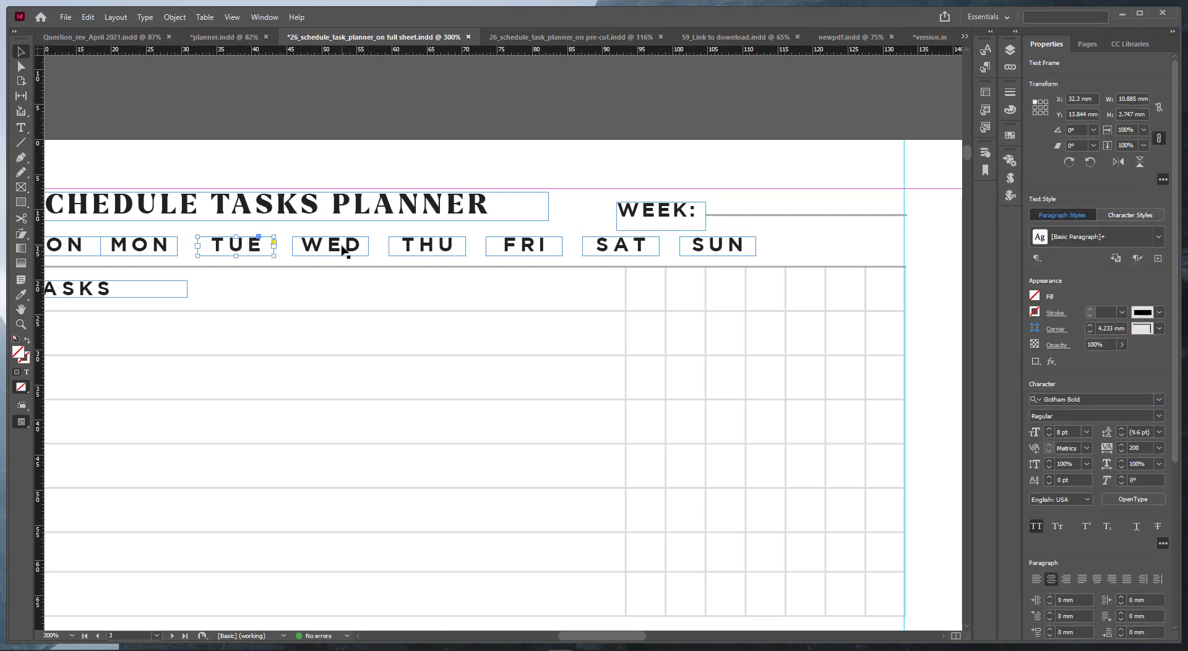
Step: Move the SUN label to the right edge of the planner grid and distribute the copied day labels evenly along the row
{"action": "scroll", "coordinate": [345, 244], "scroll_direction": "down", "scroll_amount": 1}
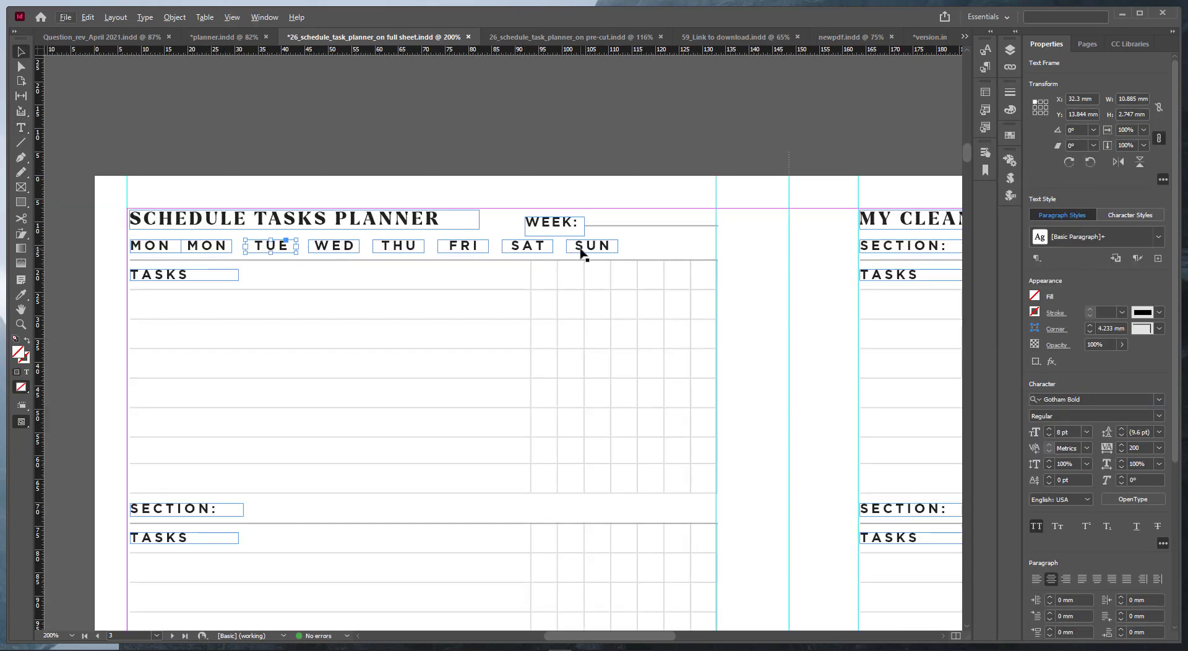
{"action": "left_click_drag", "start_coordinate": [581, 252], "coordinate": [264, 259]}
{"action": "left_click", "coordinate": [685, 255]}
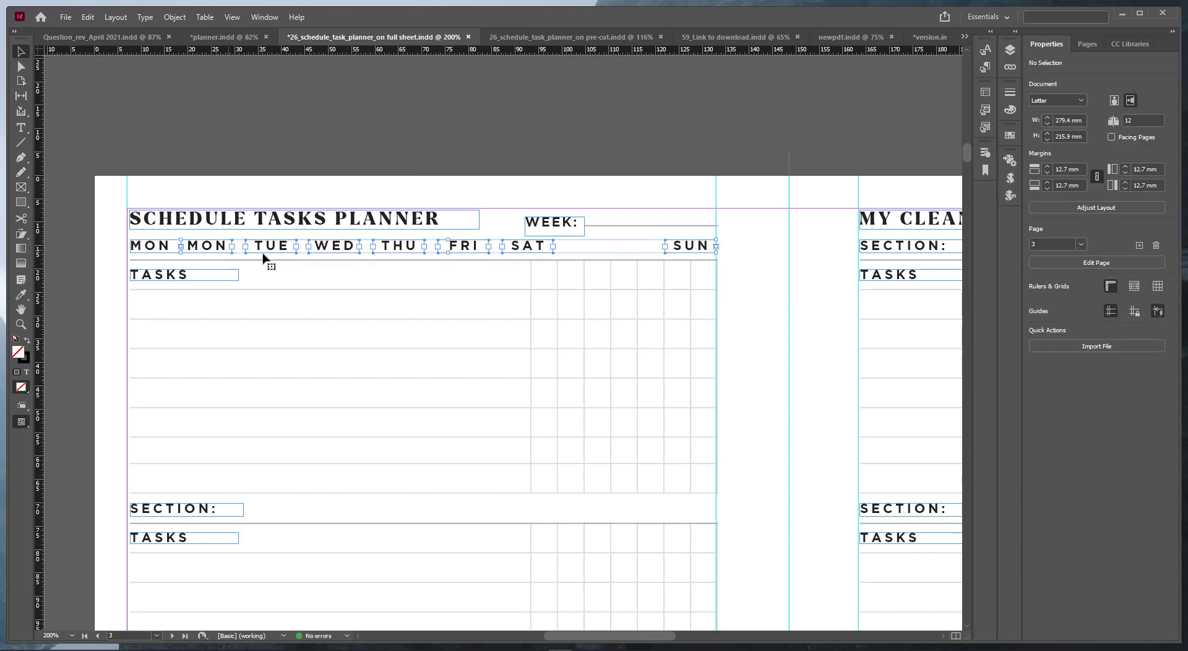
{"action": "scroll", "coordinate": [1064, 557], "scroll_direction": "down", "scroll_amount": 6}
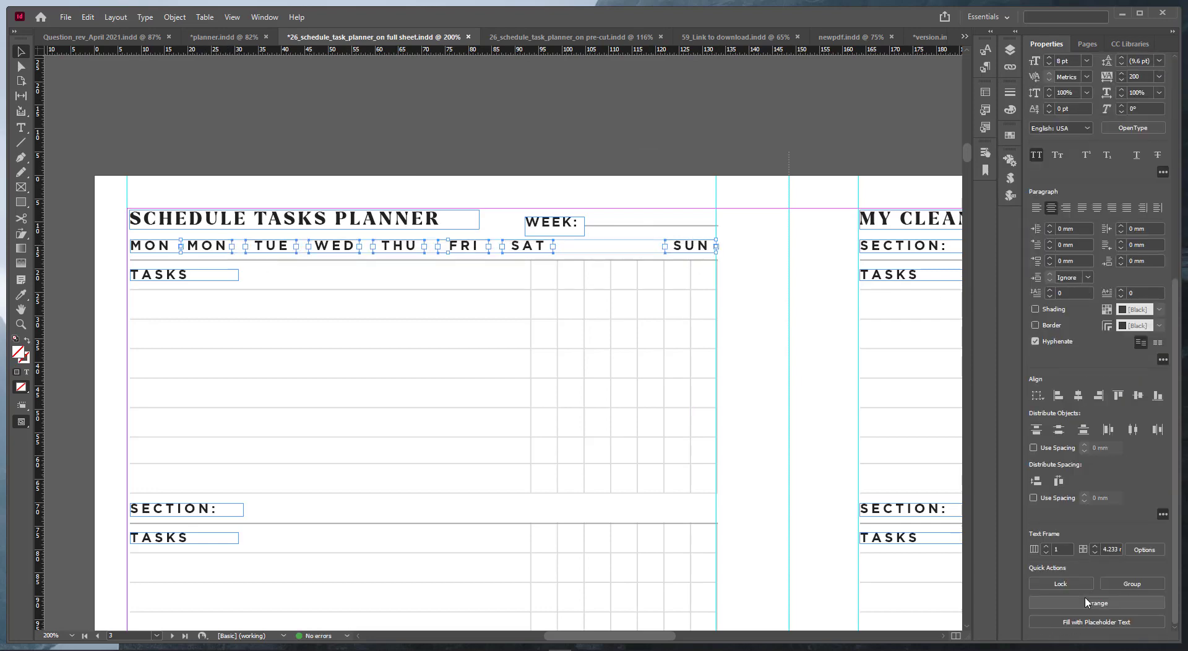
{"action": "left_click", "coordinate": [1134, 431]}
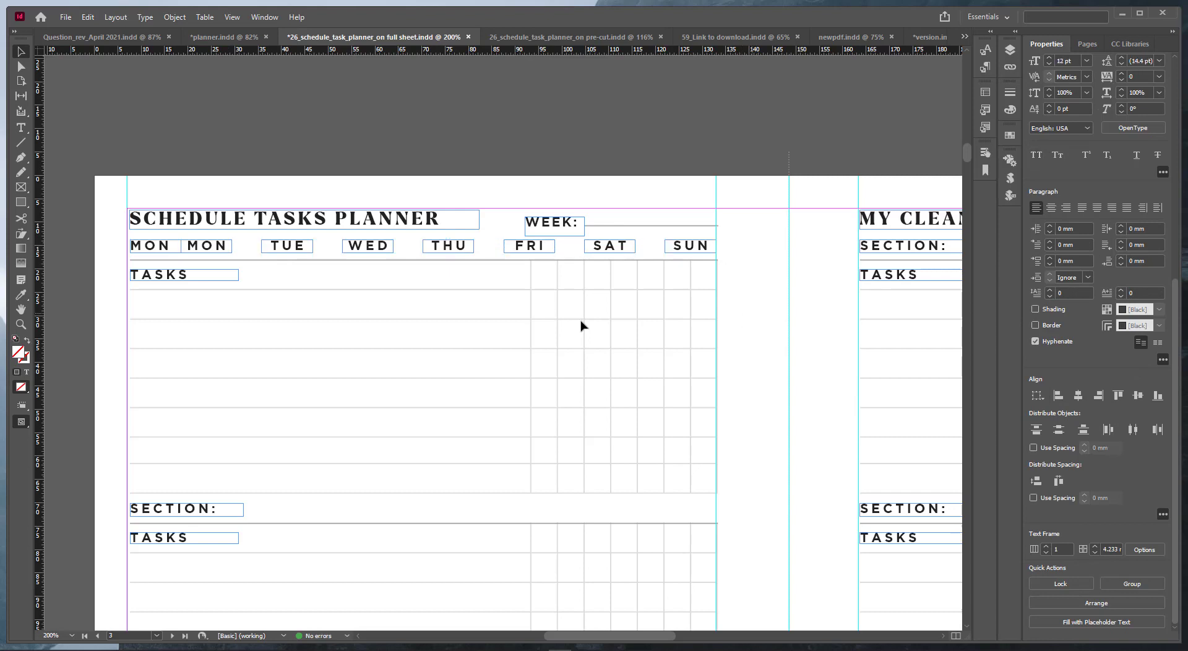
{"action": "left_click", "coordinate": [198, 332]}
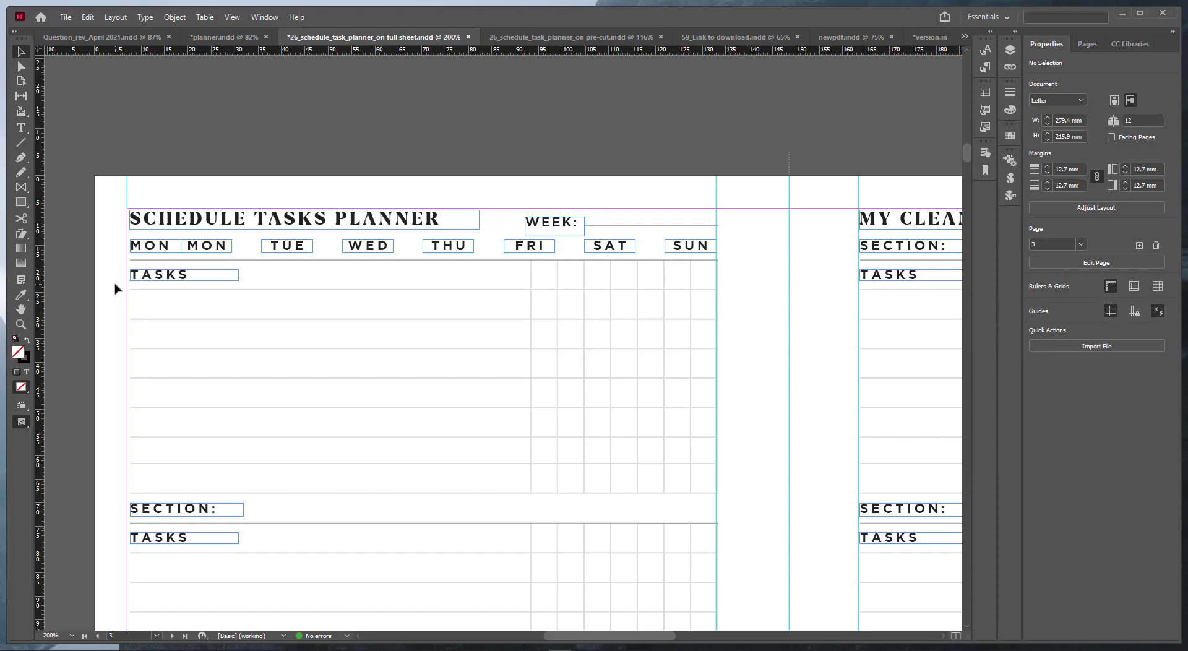
Step: Delete the SECTION and TASKS labels from the two lower sections of the left planner
{"action": "scroll", "coordinate": [211, 453], "scroll_direction": "down", "scroll_amount": 3}
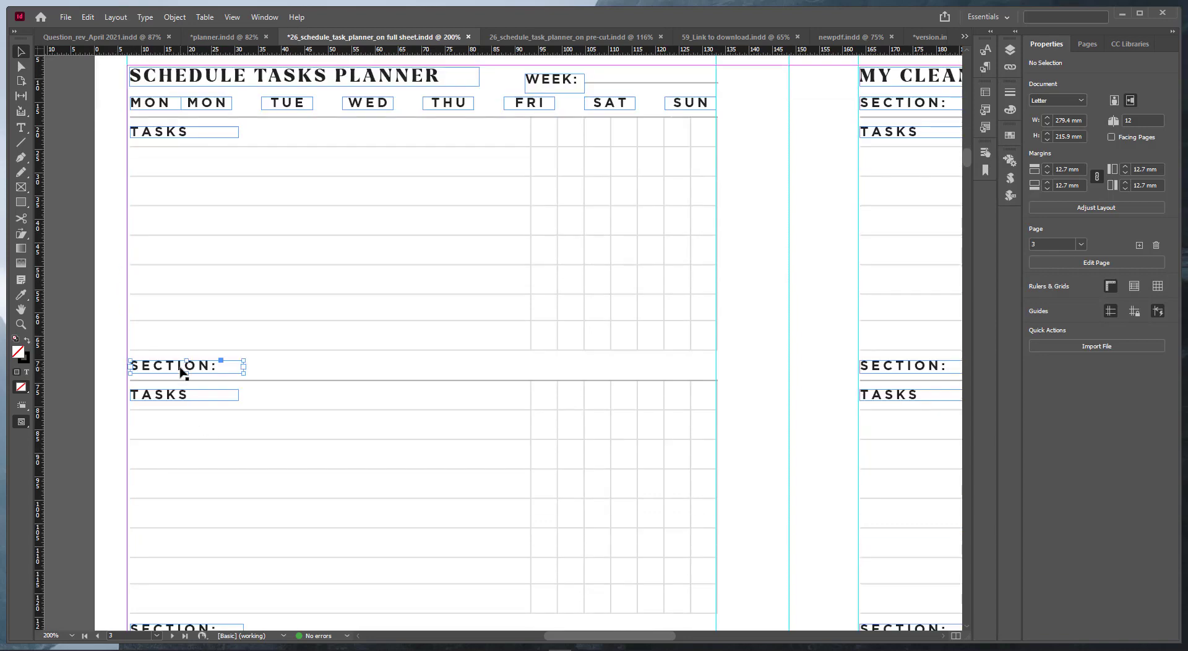
{"action": "scroll", "coordinate": [173, 398], "scroll_direction": "down", "scroll_amount": 6}
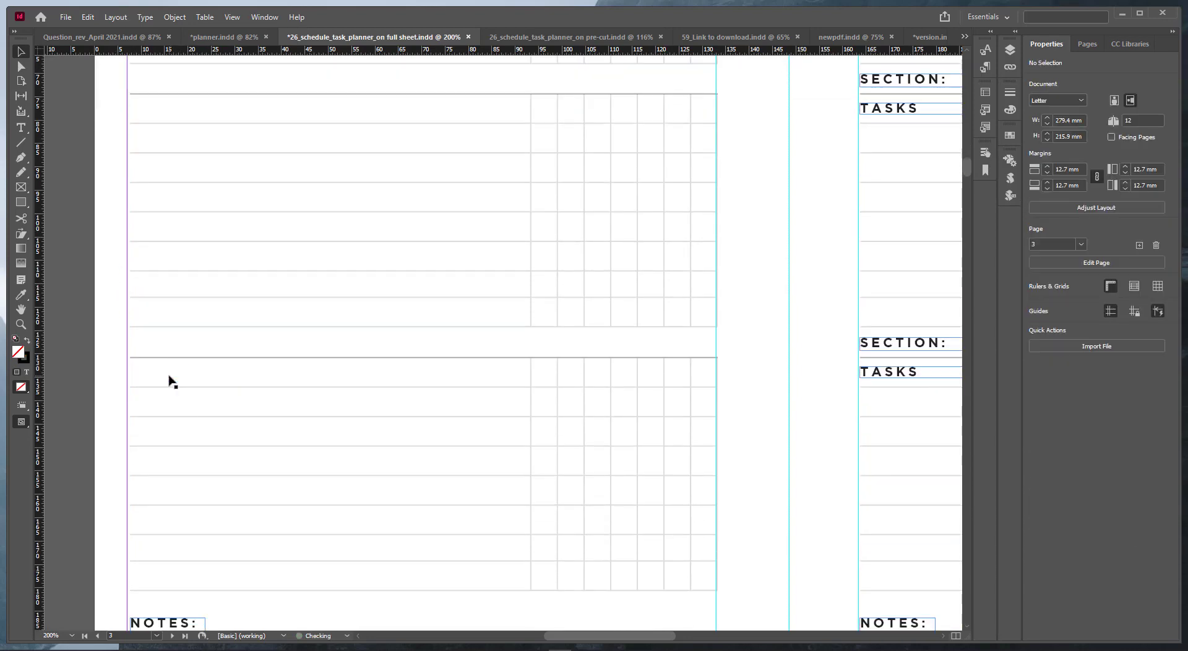
{"action": "scroll", "coordinate": [172, 387], "scroll_direction": "down", "scroll_amount": 5}
{"action": "scroll", "coordinate": [281, 369], "scroll_direction": "up", "scroll_amount": 12}
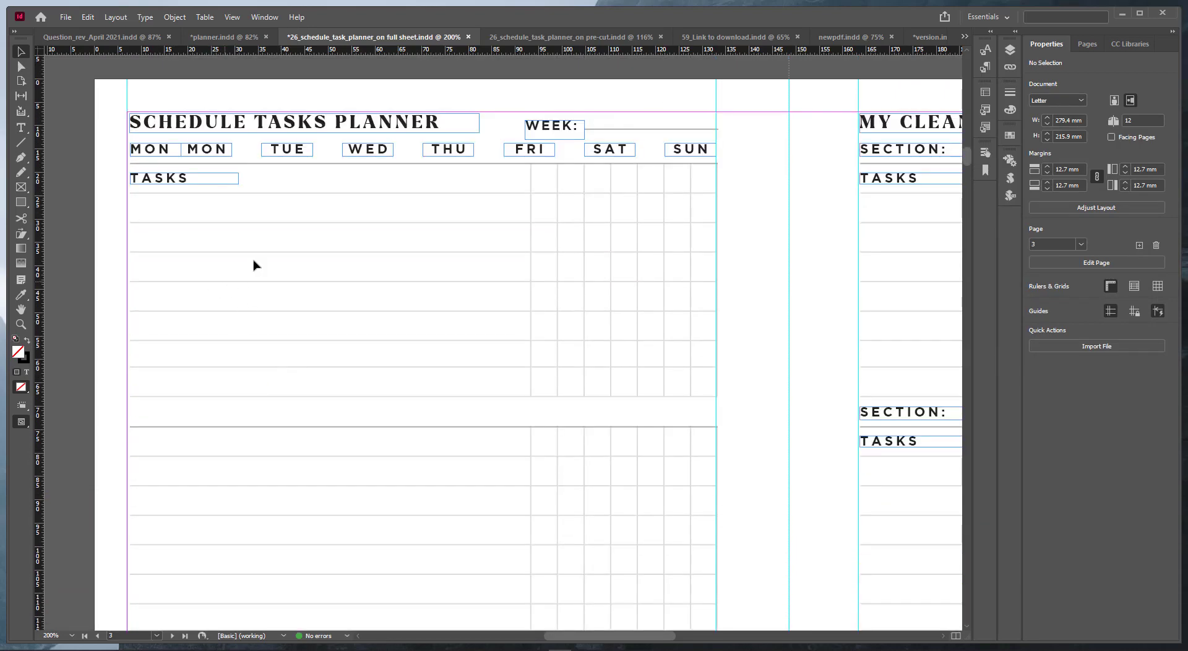
Step: Replace the remaining TASKS label in the left planner's first row with 6 AM
{"action": "double_click", "coordinate": [179, 186]}
{"action": "double_click", "coordinate": [179, 178]}
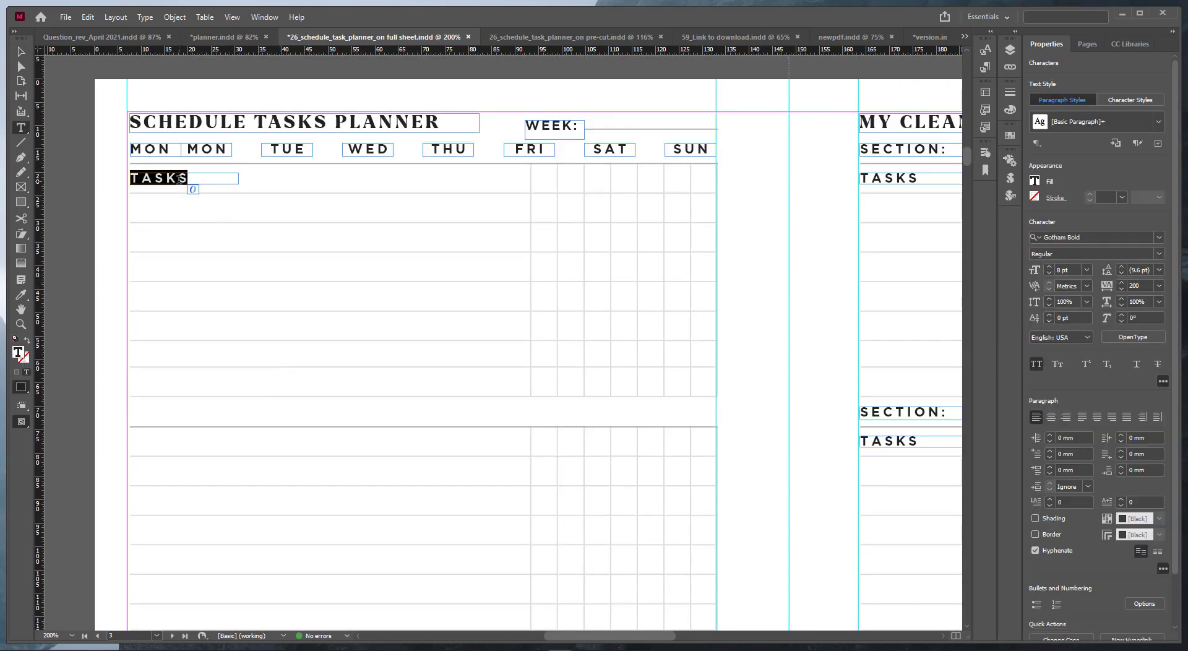
{"action": "type", "text": "6"}
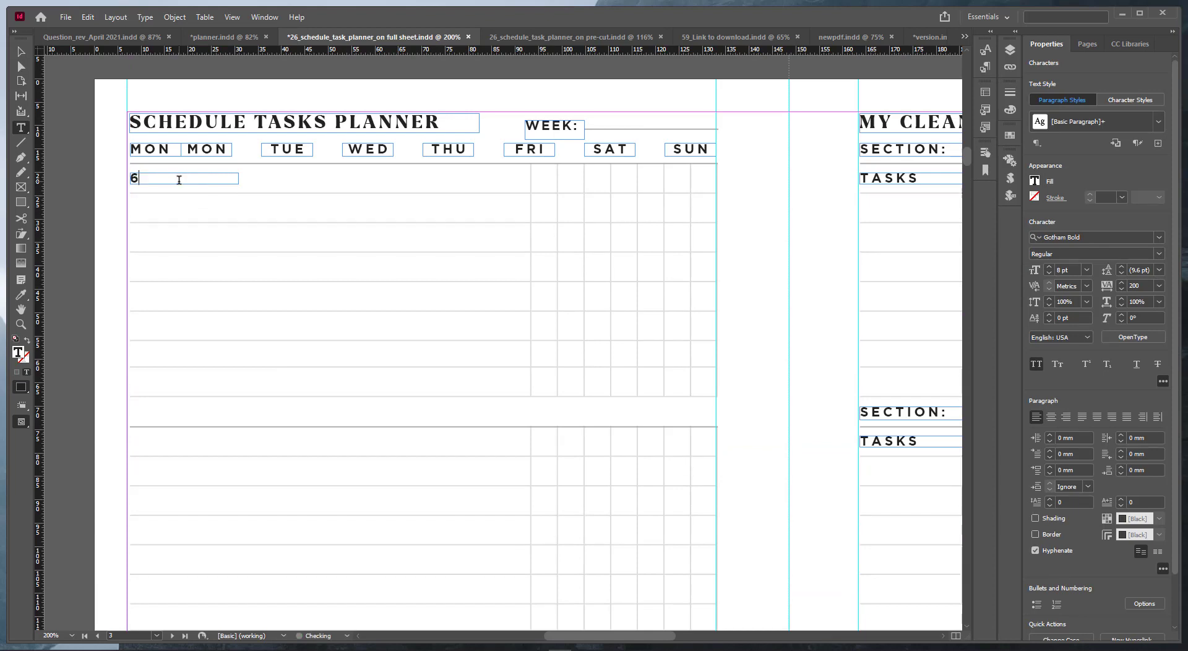
{"action": "type", "text": " AM"}
{"action": "key", "text": "Escape"}
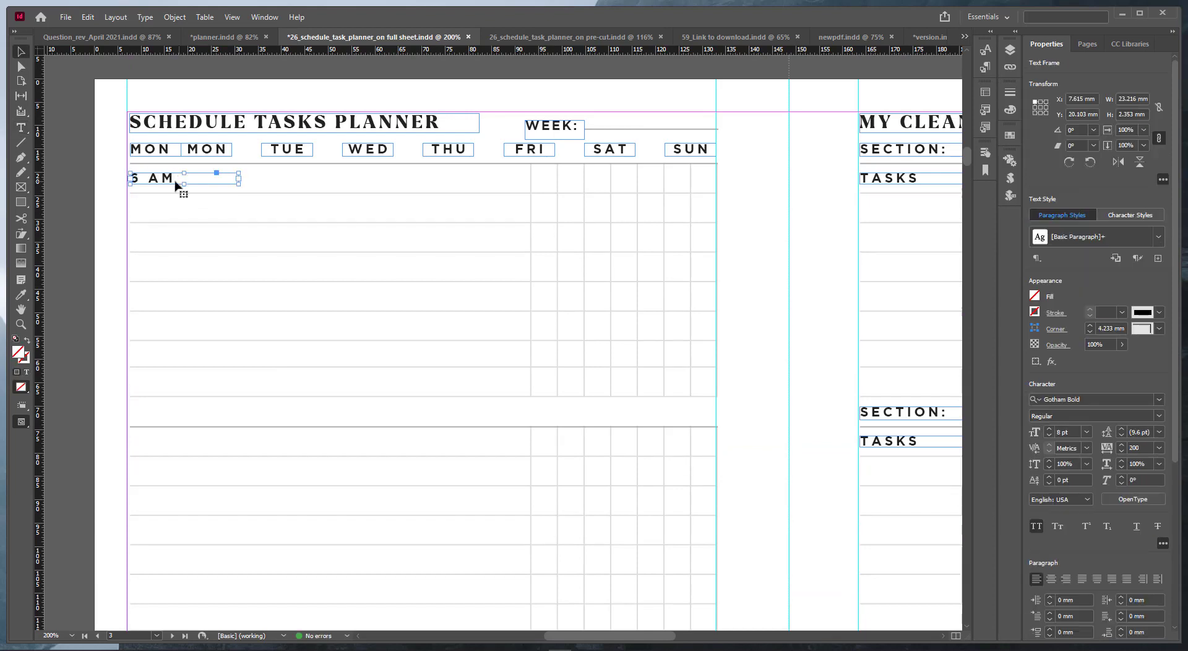
Step: Duplicate the 6 AM label into the three rows below and relabel the copies 7 AM, 8 AM and 9 AM
{"action": "left_click_drag", "start_coordinate": [177, 183], "coordinate": [105, 236]}
{"action": "double_click", "coordinate": [144, 211]}
{"action": "type", "text": "7 AM"}
{"action": "key", "text": "Escape"}
{"action": "left_click", "coordinate": [165, 180], "text": "shift"}
{"action": "double_click", "coordinate": [144, 237]}
{"action": "type", "text": "8 AM"}
{"action": "scroll", "coordinate": [186, 266], "scroll_direction": "left", "scroll_amount": 2}
{"action": "double_click", "coordinate": [184, 266]}
{"action": "type", "text": "9"}
{"action": "key", "text": "Escape"}
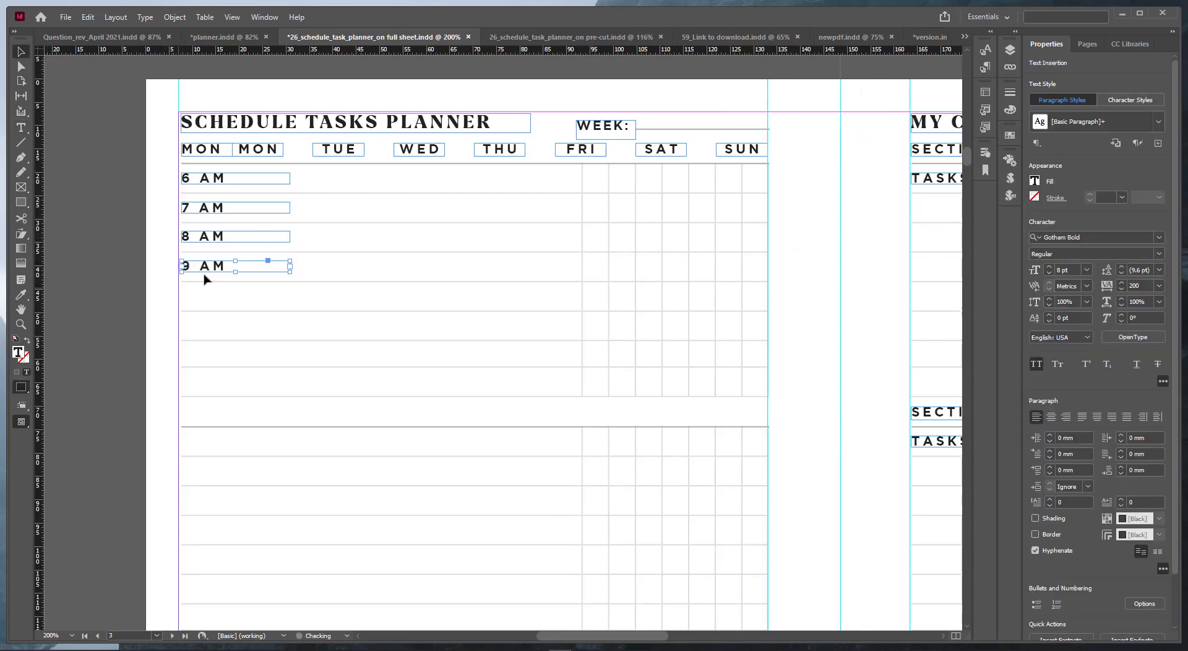
Step: Duplicate the four time labels into the next four rows and change the first copy to 10 AM
{"action": "left_click", "coordinate": [209, 237], "text": "shift"}
{"action": "left_click", "coordinate": [210, 179], "text": "shift"}
{"action": "left_click", "coordinate": [210, 208], "text": "shift"}
{"action": "left_click_drag", "start_coordinate": [212, 180], "coordinate": [180, 297]}
{"action": "double_click", "coordinate": [203, 301]}
{"action": "type", "text": "10 AM"}
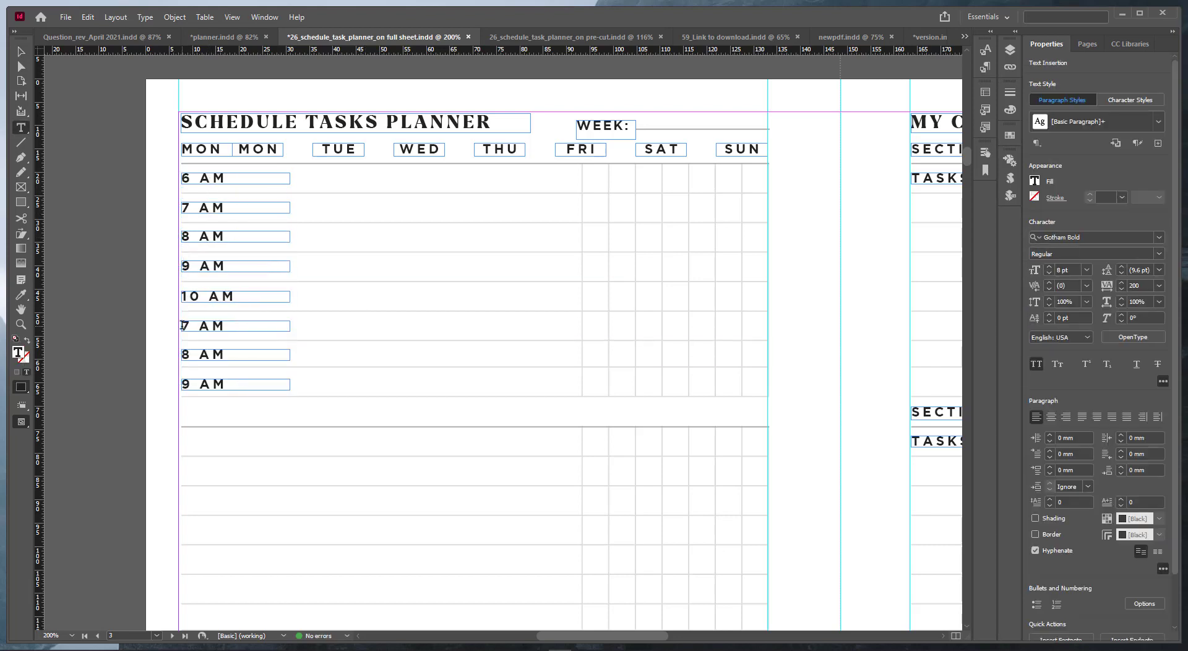
Step: Change the two time labels below 10 AM to 11 AM and 12 PM
{"action": "double_click", "coordinate": [185, 326]}
{"action": "type", "text": "11"}
{"action": "double_click", "coordinate": [184, 354]}
{"action": "type", "text": "12"}
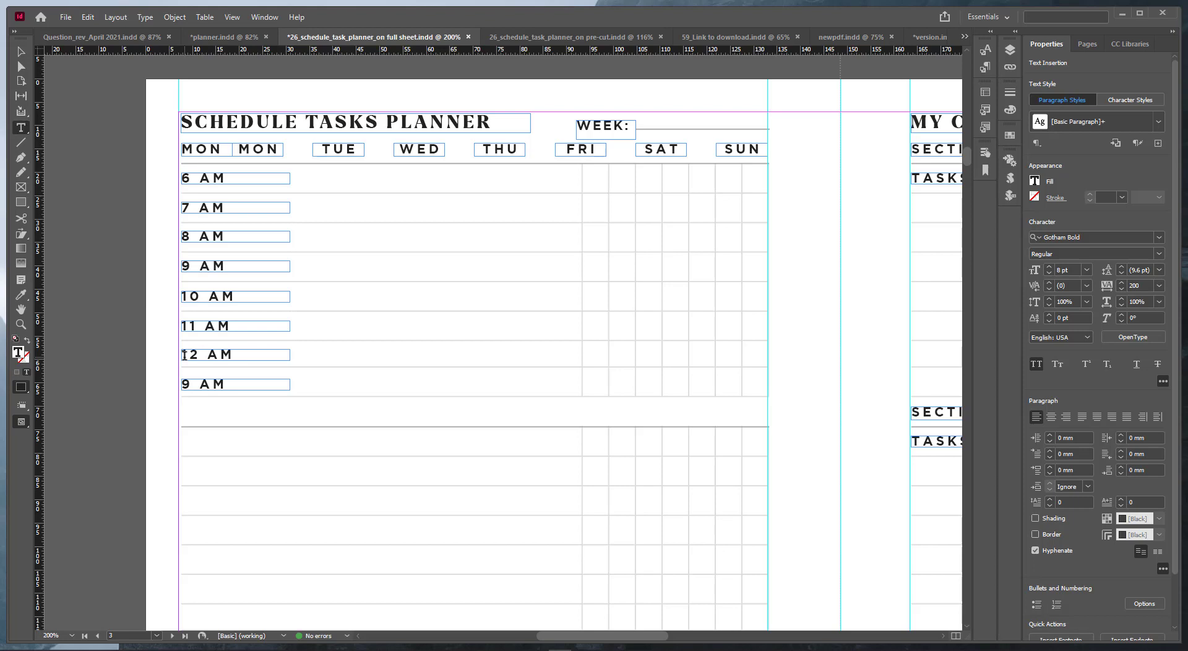
{"action": "left_click_drag", "start_coordinate": [207, 354], "coordinate": [232, 355]}
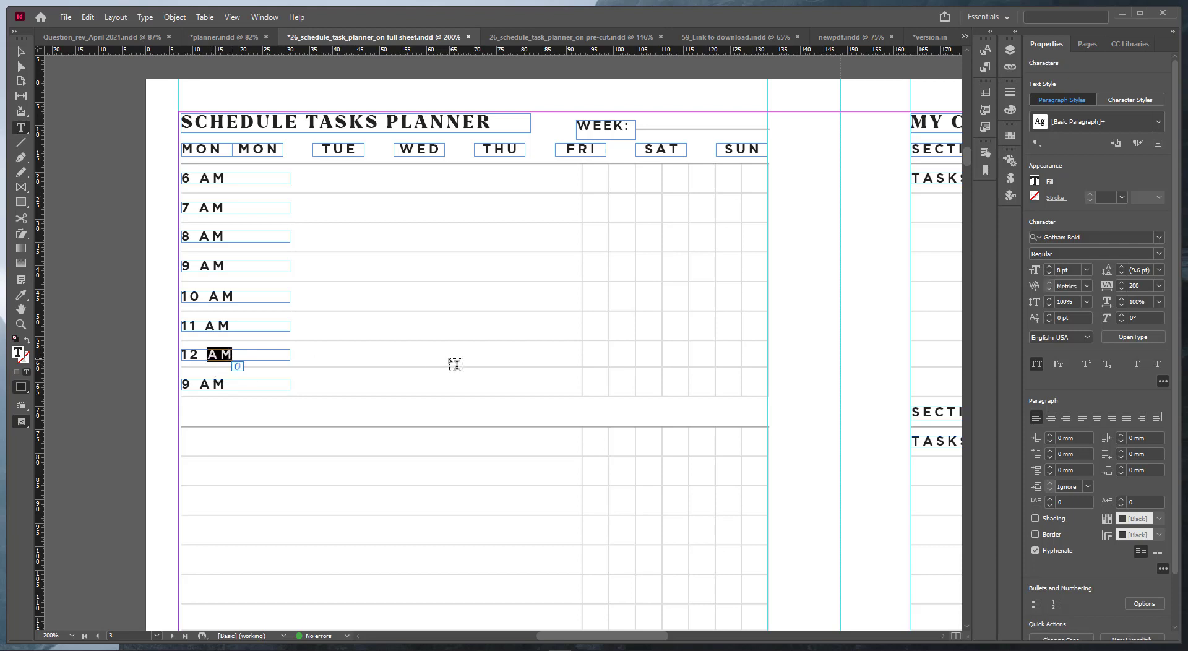
{"action": "type", "text": "PM"}
{"action": "key", "text": "Escape"}
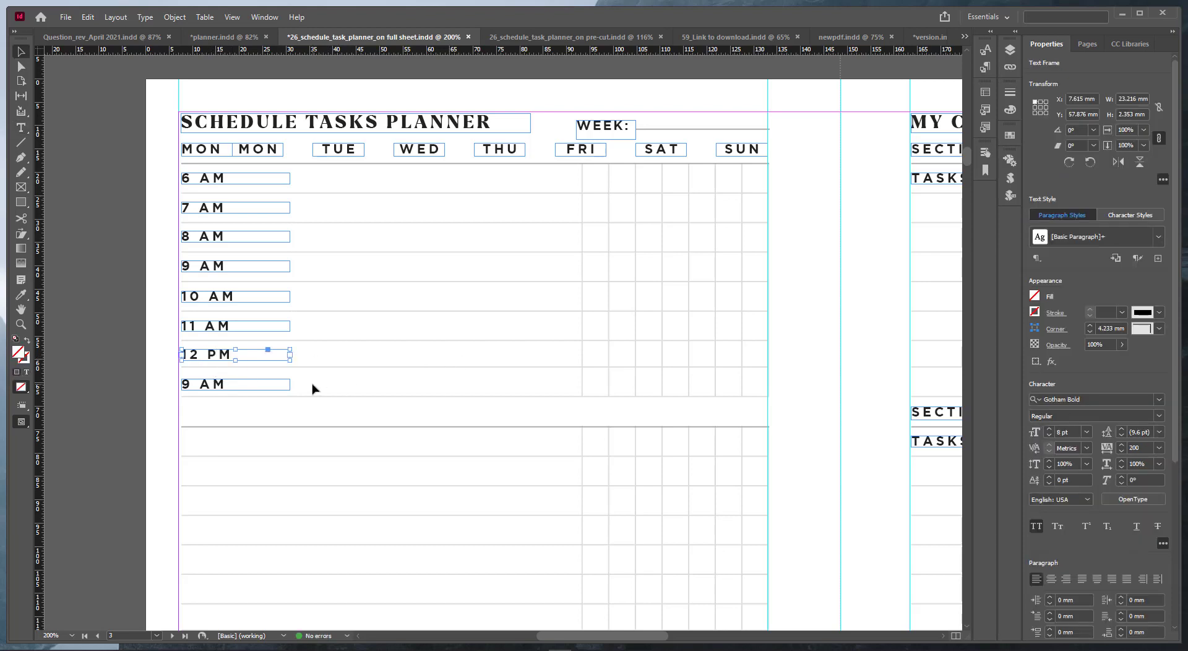
Step: Move all eight time labels down by one row to free the first row
{"action": "left_click", "coordinate": [200, 179]}
{"action": "left_click", "coordinate": [201, 208], "text": "shift"}
{"action": "left_click", "coordinate": [202, 237], "text": "shift"}
{"action": "left_click", "coordinate": [202, 267], "text": "shift"}
{"action": "left_click", "coordinate": [203, 297], "text": "shift"}
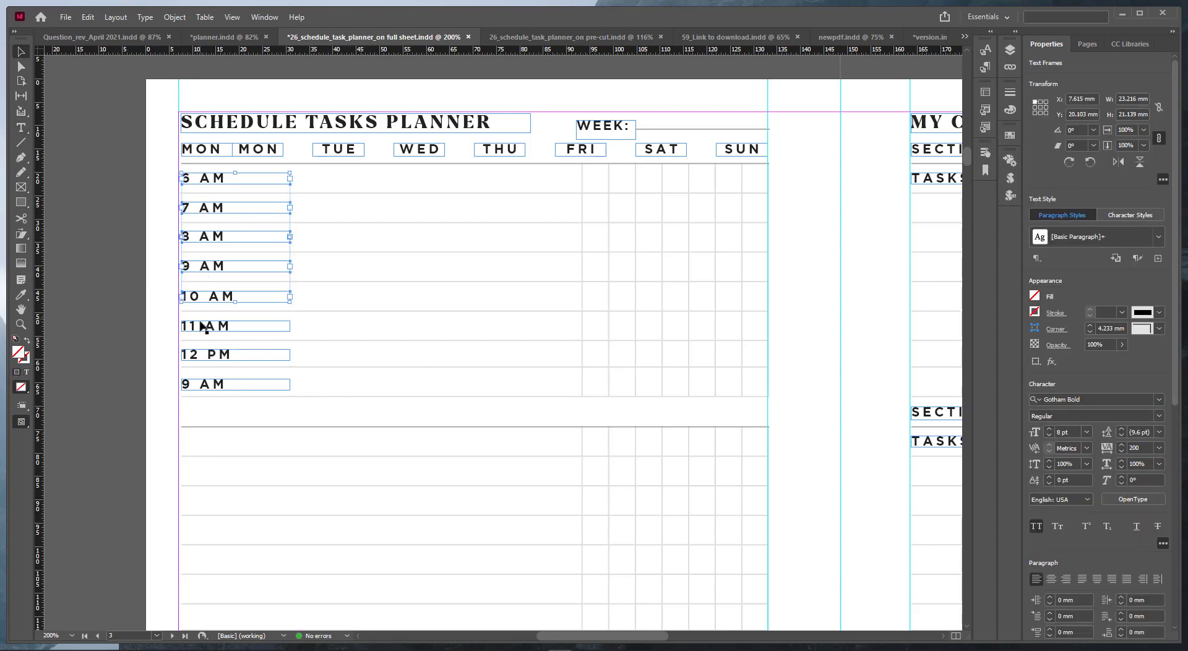
{"action": "left_click", "coordinate": [203, 326], "text": "shift"}
{"action": "left_click", "coordinate": [202, 359], "text": "shift"}
{"action": "left_click", "coordinate": [204, 386], "text": "shift"}
{"action": "left_click_drag", "start_coordinate": [205, 390], "coordinate": [206, 418]}
{"action": "left_click", "coordinate": [363, 227]}
Step: Duplicate the 6 AM label into the empty first row and change the copy to 5 AM
{"action": "left_click_drag", "start_coordinate": [210, 204], "coordinate": [191, 180]}
{"action": "double_click", "coordinate": [187, 178]}
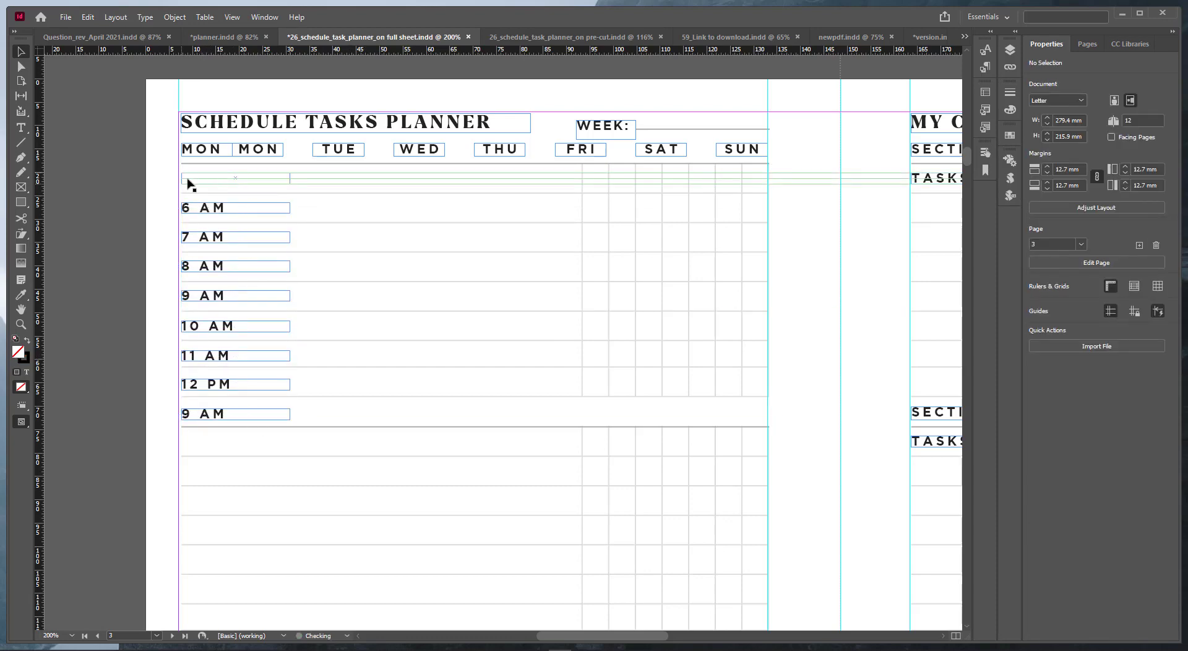
{"action": "type", "text": "5 AM"}
{"action": "scroll", "coordinate": [212, 347], "scroll_direction": "down", "scroll_amount": 3}
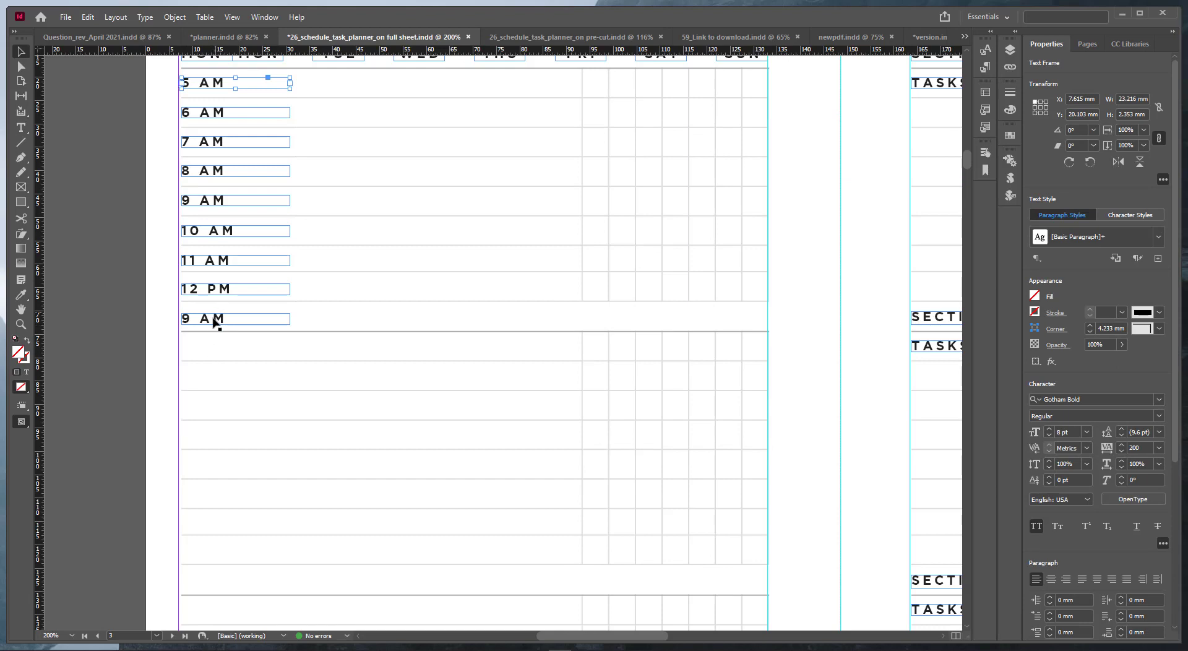
Step: Change the time label in the row below 12 PM to 1 PM
{"action": "left_click", "coordinate": [192, 318]}
{"action": "key", "text": "BackSpace"}
{"action": "type", "text": "1"}
{"action": "key", "text": "Right"}
{"action": "key", "text": "shift+Right"}
{"action": "type", "text": "P"}
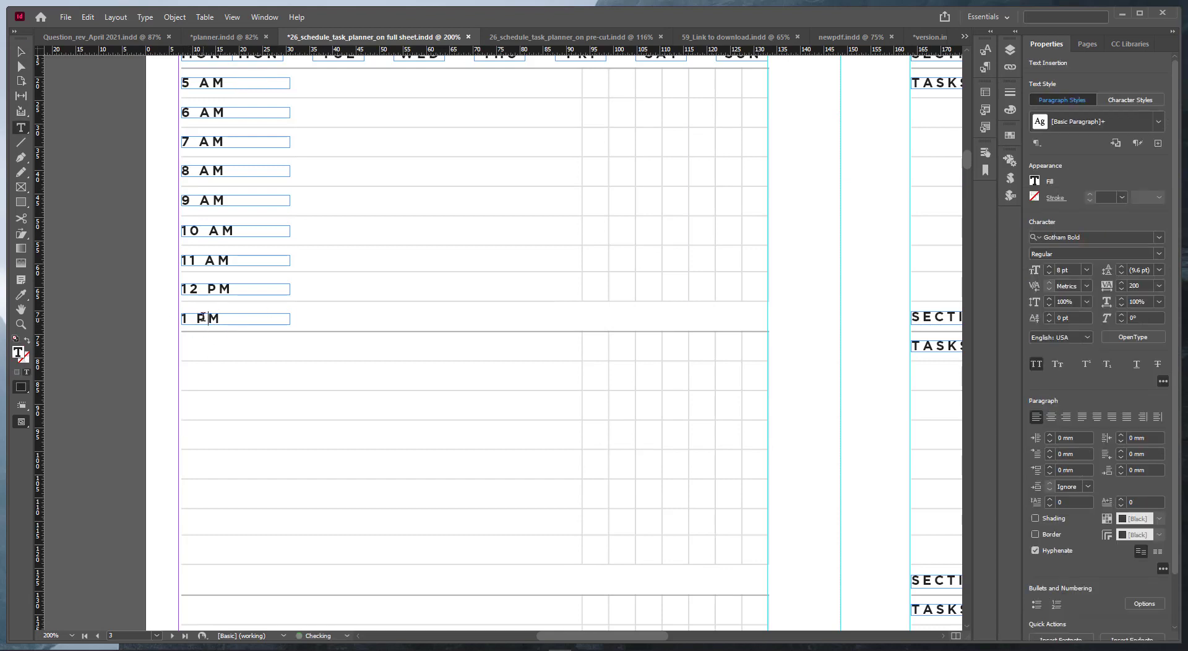
{"action": "key", "text": "Escape"}
Step: Duplicate the five labels from 9 AM to 1 PM into the next five rows and renumber the first two copies 2 and 3
{"action": "left_click_drag", "start_coordinate": [210, 293], "coordinate": [178, 348]}
{"action": "double_click", "coordinate": [193, 346]}
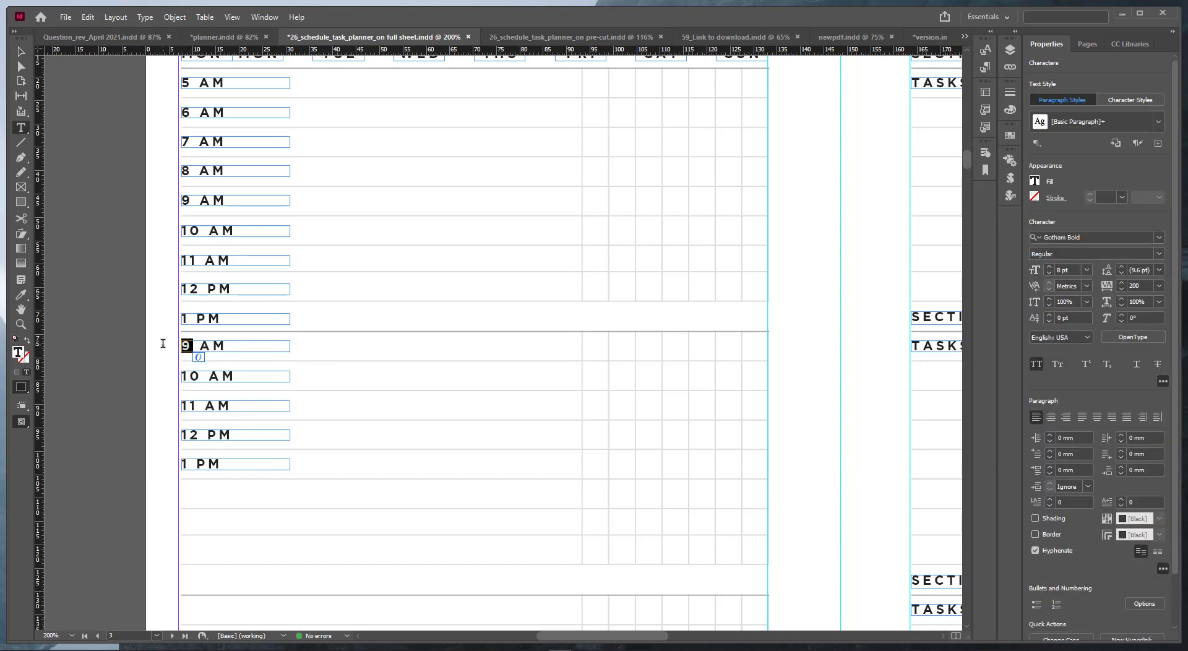
{"action": "type", "text": "2"}
{"action": "double_click", "coordinate": [188, 376]}
{"action": "type", "text": "3"}
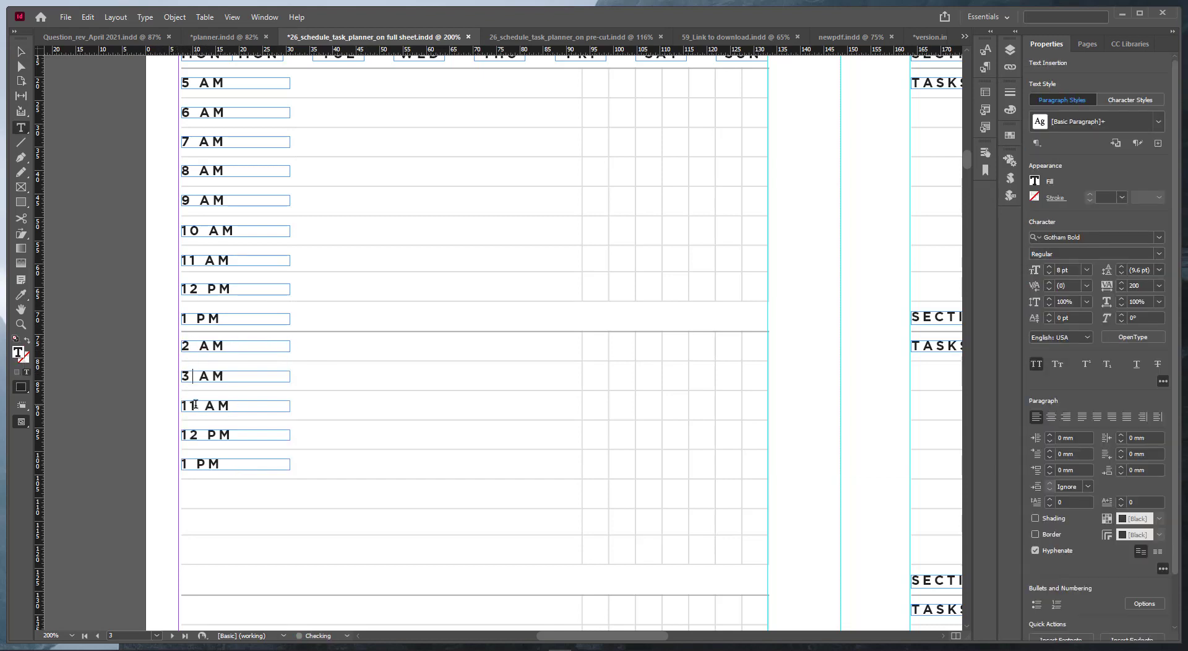
Step: Renumber the remaining three copied time labels as 4, 5 and 6
{"action": "double_click", "coordinate": [189, 406]}
{"action": "type", "text": "4"}
{"action": "double_click", "coordinate": [200, 435]}
{"action": "type", "text": "5"}
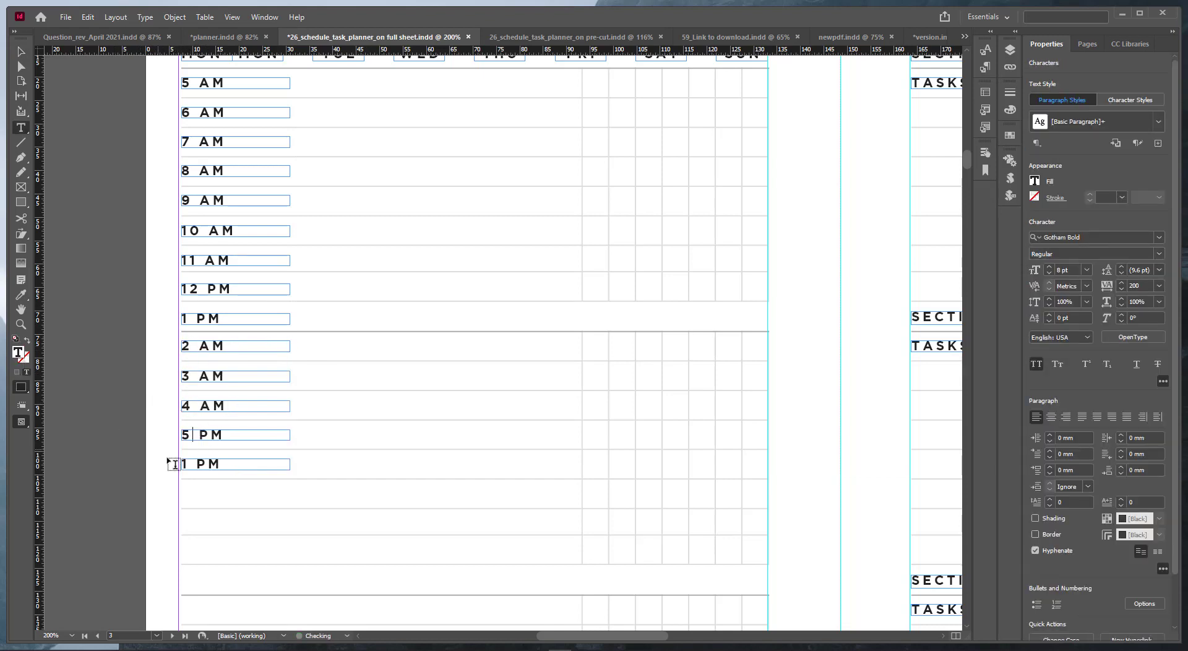
{"action": "double_click", "coordinate": [183, 464]}
{"action": "type", "text": "6"}
{"action": "key", "text": "Escape"}
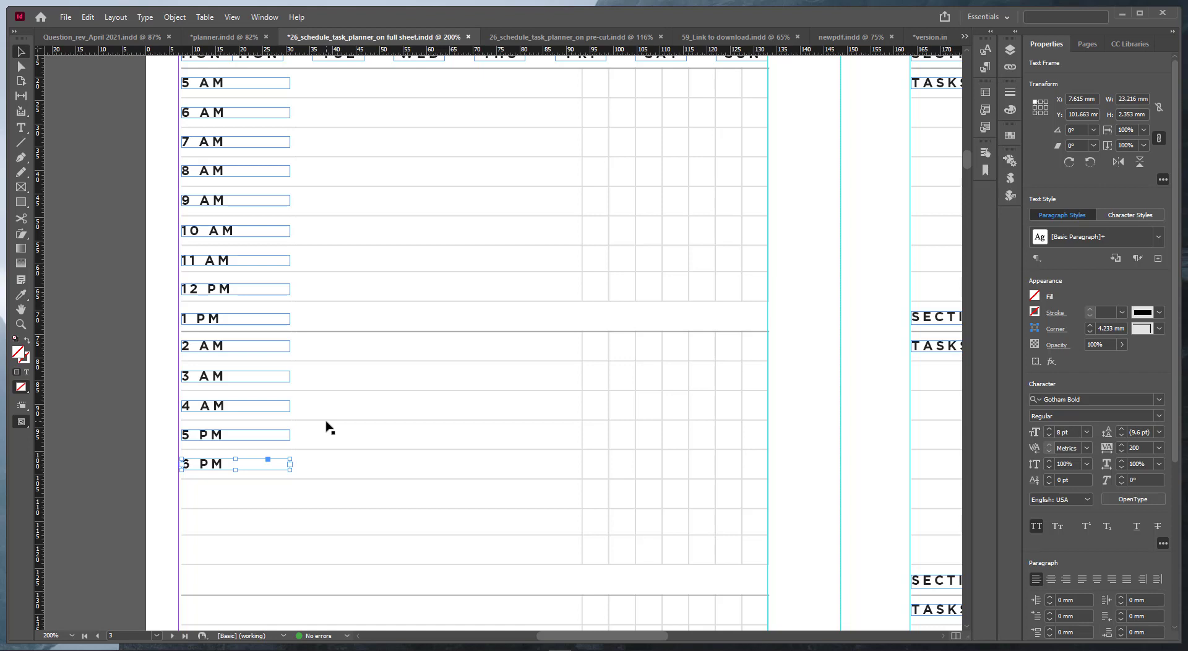
Step: Duplicate the five time labels numbered 2 to 6 in the second section into the five rows below them
{"action": "scroll", "coordinate": [328, 427], "scroll_direction": "down", "scroll_amount": 3}
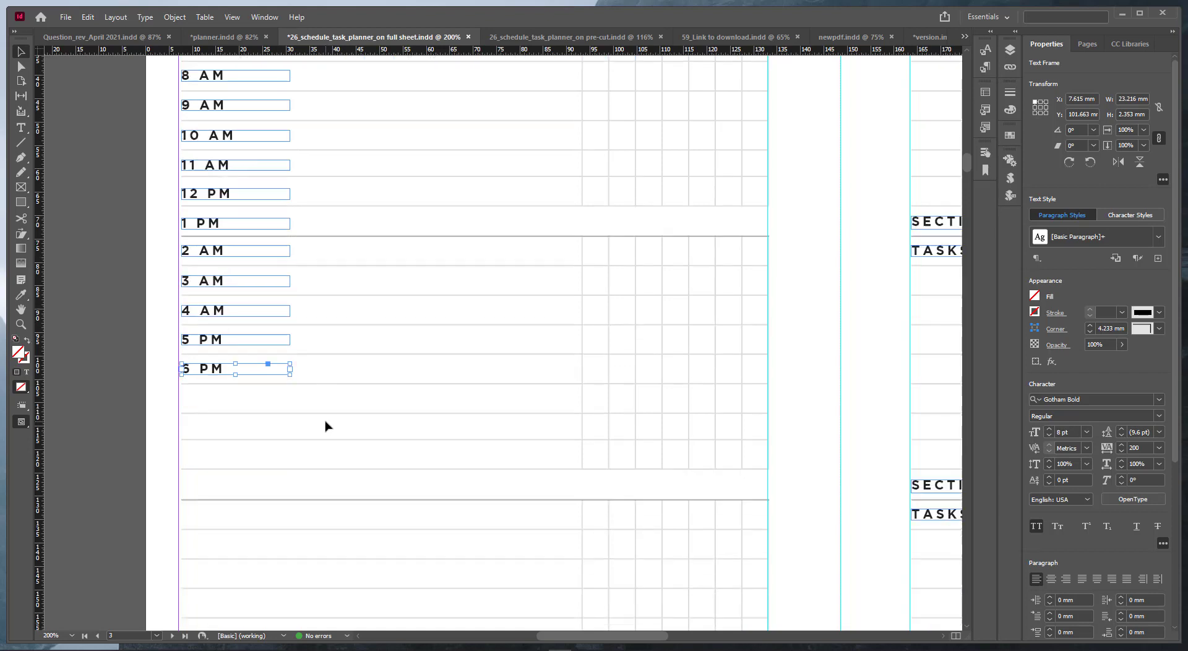
{"action": "left_click", "coordinate": [228, 292], "text": "shift"}
{"action": "left_click", "coordinate": [226, 262], "text": "shift"}
{"action": "left_click", "coordinate": [224, 239], "text": "shift"}
{"action": "left_click", "coordinate": [218, 199], "text": "shift"}
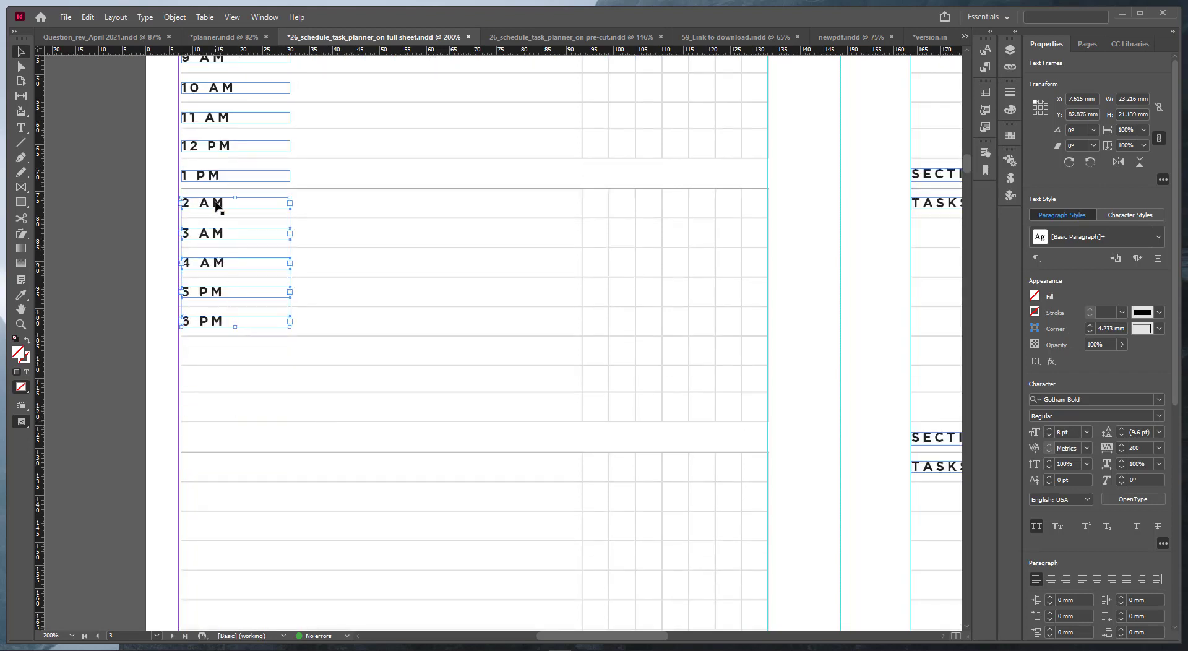
{"action": "left_click_drag", "start_coordinate": [217, 199], "coordinate": [153, 431]}
Step: Renumber the five newly copied time labels as 7, 8, 9, 10 and 11
{"action": "left_click", "coordinate": [249, 358]}
{"action": "key", "text": "t"}
{"action": "type", "text": "789"}
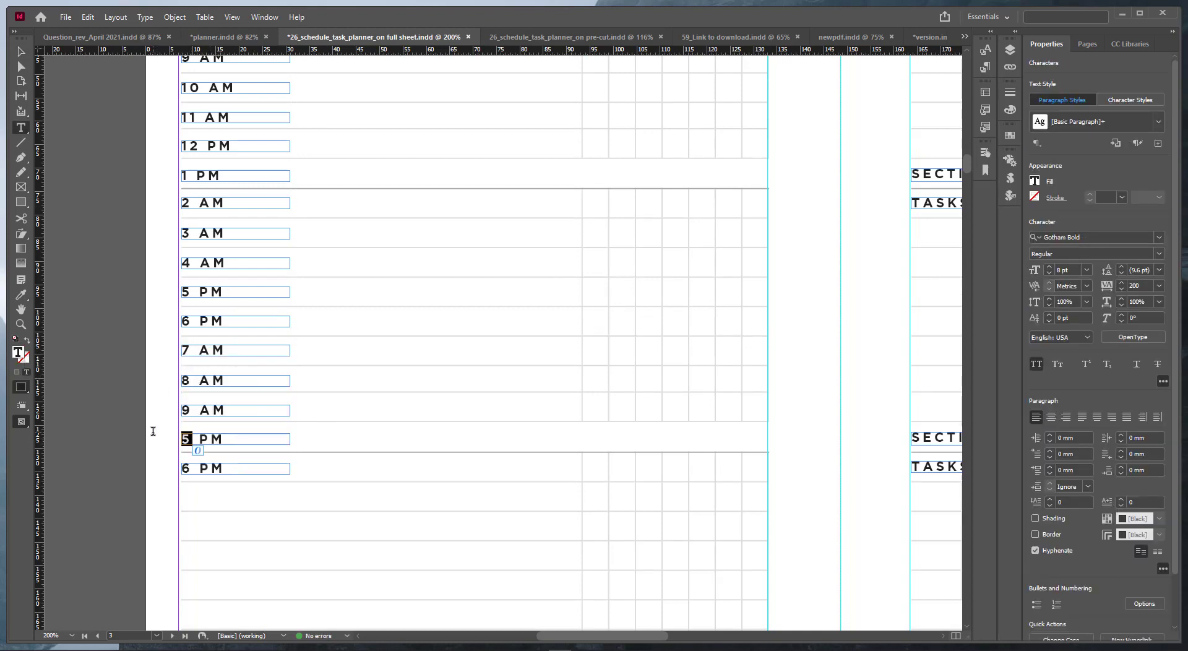
{"action": "type", "text": "10"}
{"action": "left_click_drag", "start_coordinate": [192, 468], "coordinate": [163, 469]}
{"action": "type", "text": "11"}
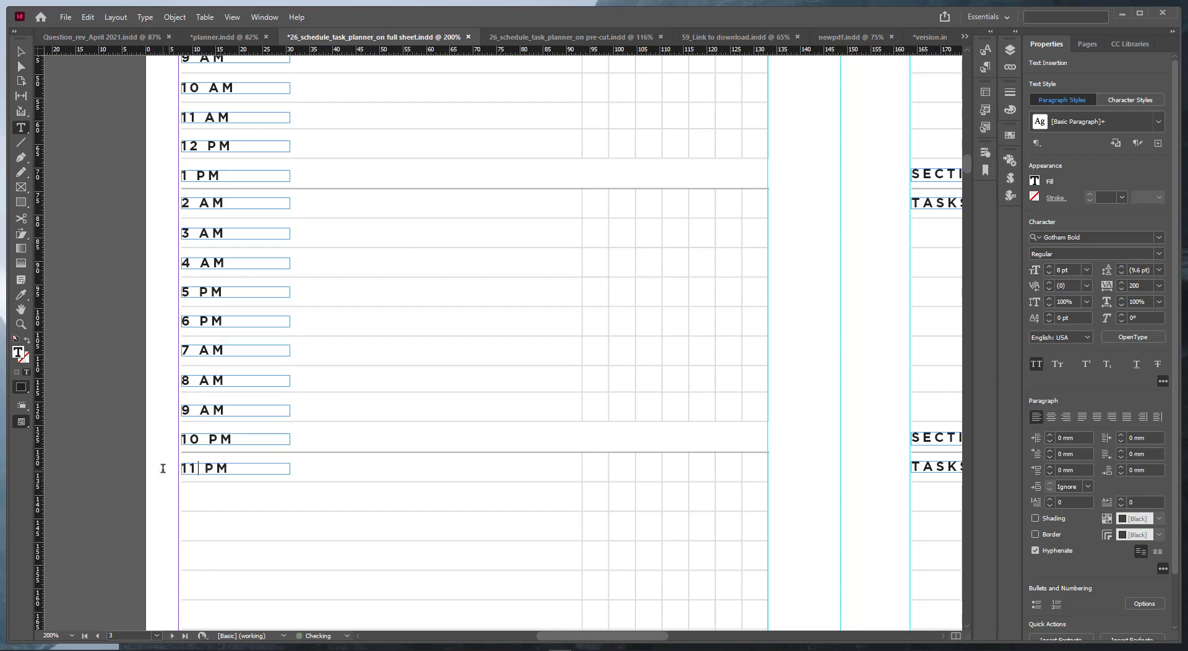
{"action": "key", "text": "Escape"}
{"action": "key", "text": "ctrl+shift+a"}
Step: Narrow the frames of all time labels from 5 AM to 11 PM to about 12.4 mm wide
{"action": "scroll", "coordinate": [339, 472], "scroll_direction": "down", "scroll_amount": 4}
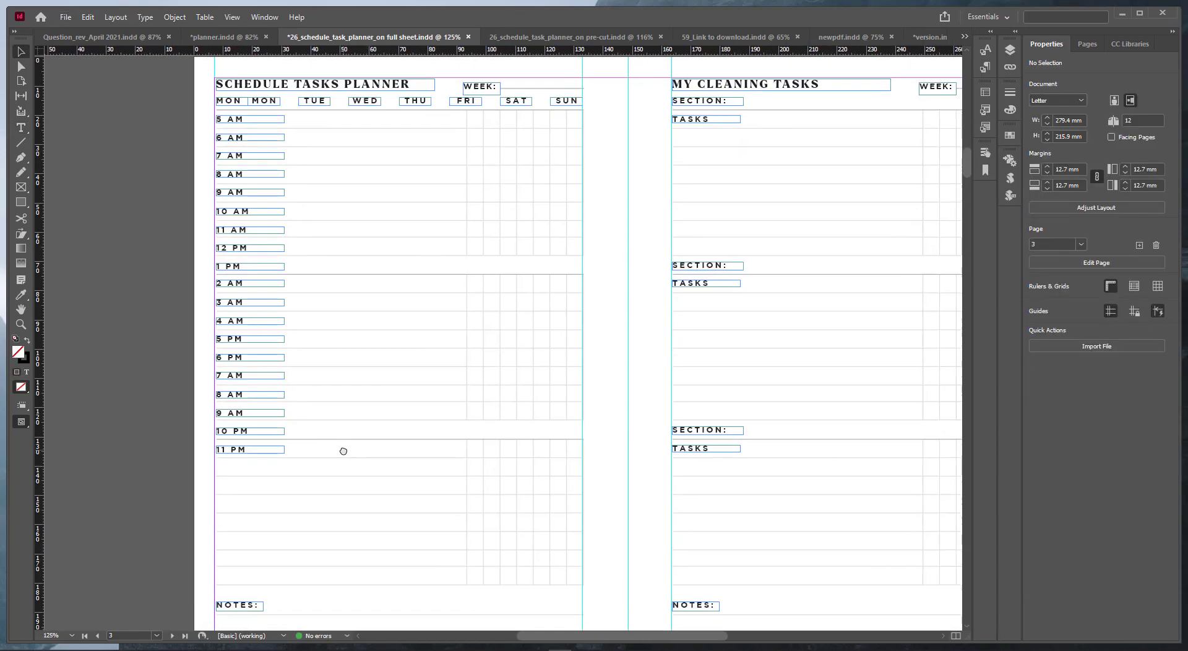
{"action": "left_click_drag", "start_coordinate": [208, 120], "coordinate": [263, 459]}
{"action": "left_click_drag", "start_coordinate": [313, 119], "coordinate": [353, 443]}
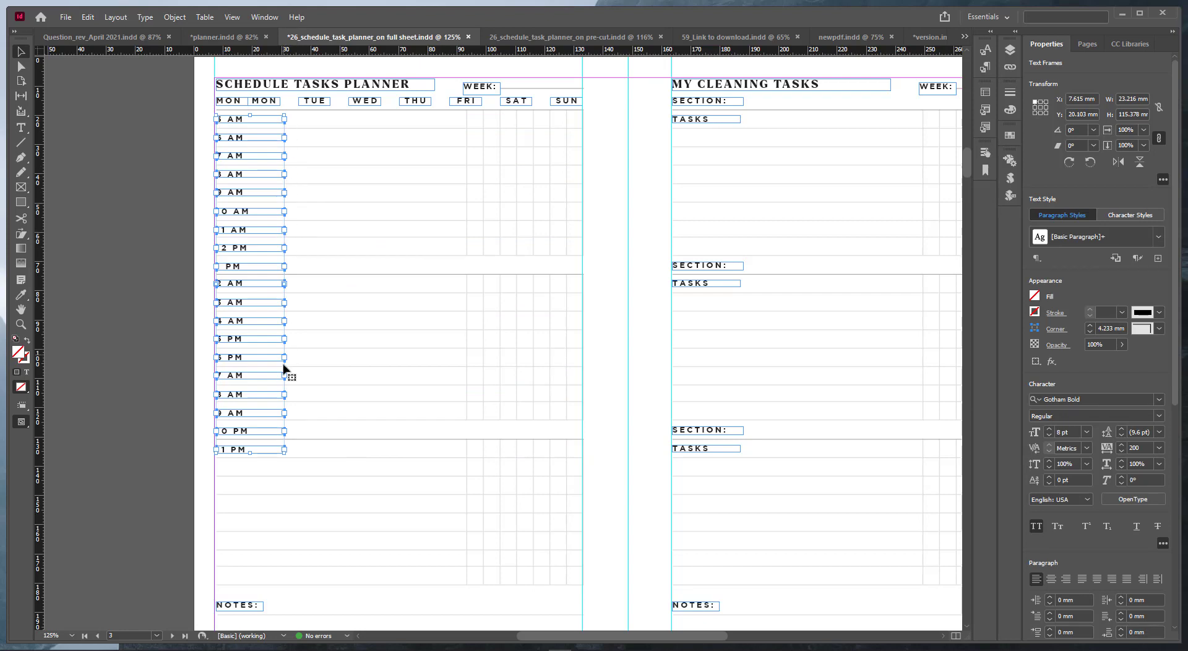
{"action": "left_click_drag", "start_coordinate": [284, 287], "coordinate": [253, 286]}
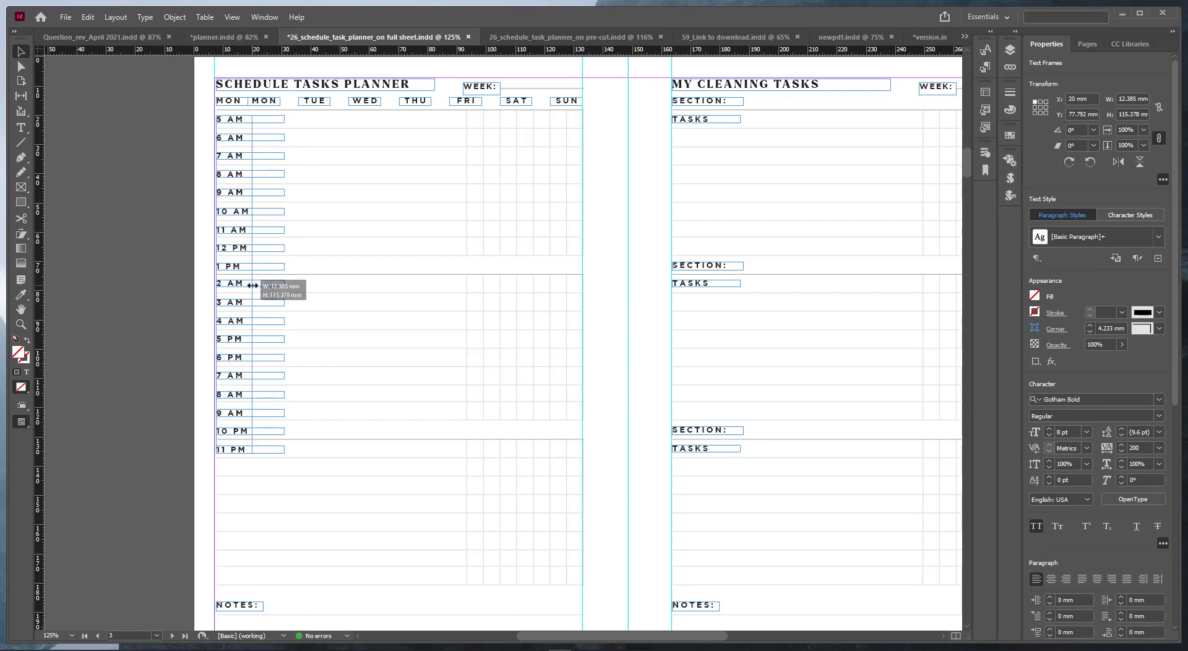
{"action": "left_click", "coordinate": [328, 368]}
Step: Move the 11 PM label straight down to a vertical position of about 164.3 mm, above the notes section
{"action": "scroll", "coordinate": [312, 377], "scroll_direction": "down", "scroll_amount": 3}
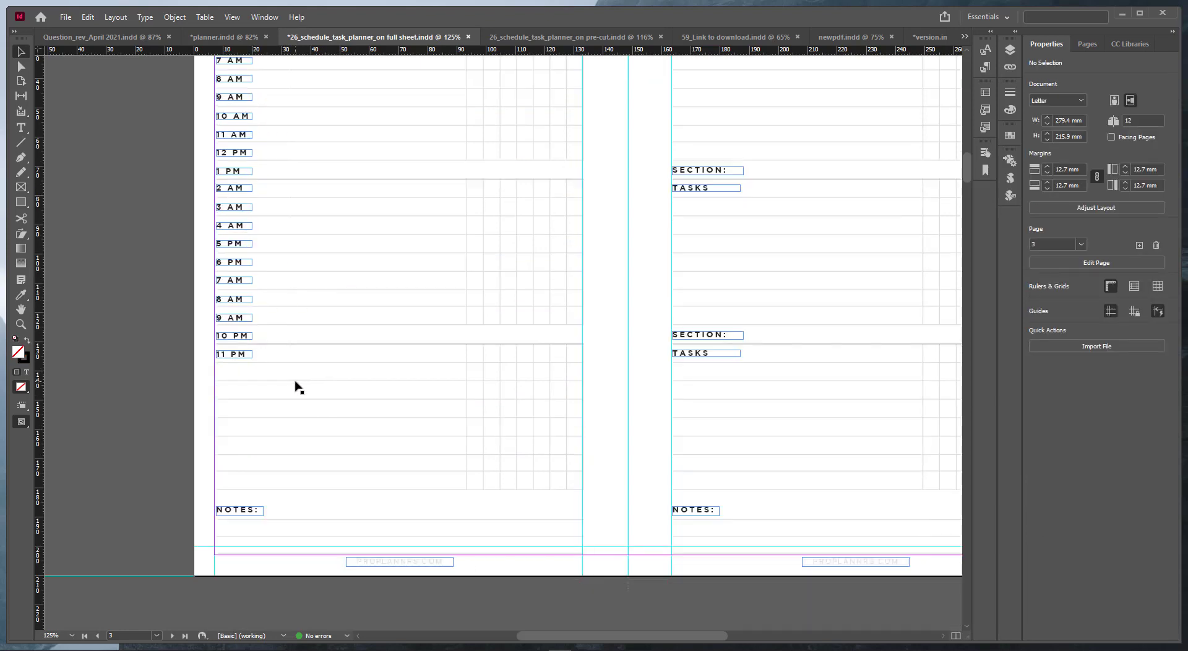
{"action": "scroll", "coordinate": [295, 396], "scroll_direction": "up", "scroll_amount": 3}
{"action": "left_click_drag", "start_coordinate": [238, 456], "coordinate": [241, 545]}
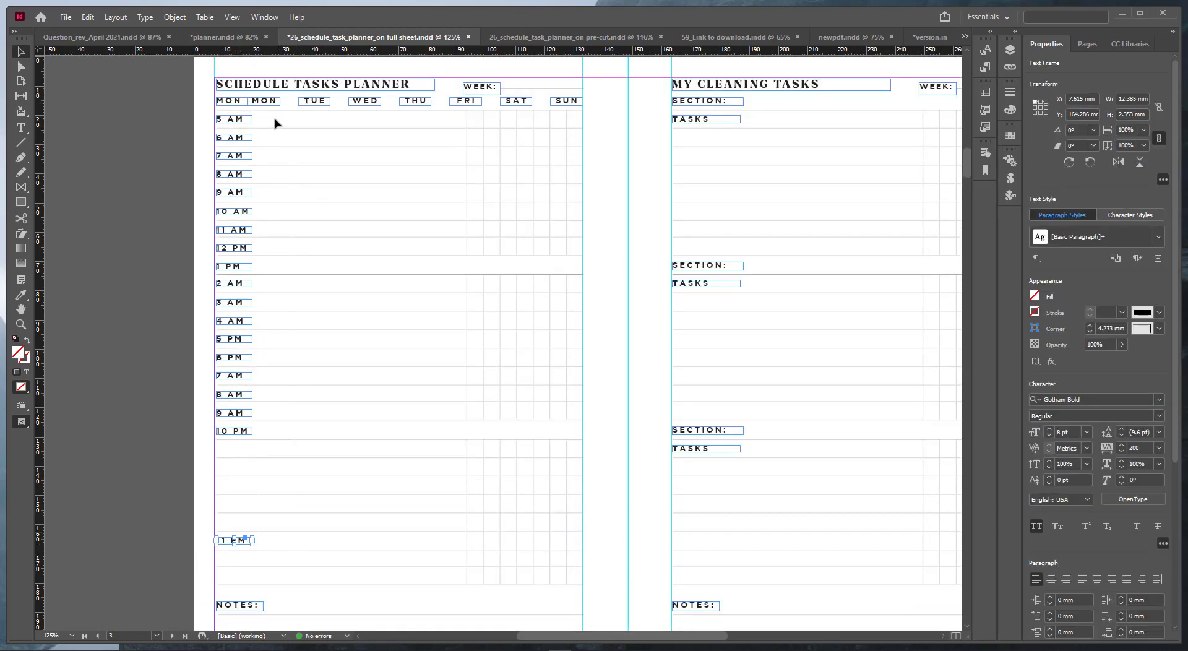
Step: Shorten the ruled lines below the header line so their left ends start at about 25.25 mm, clear of the time labels
{"action": "left_click_drag", "start_coordinate": [274, 122], "coordinate": [313, 542]}
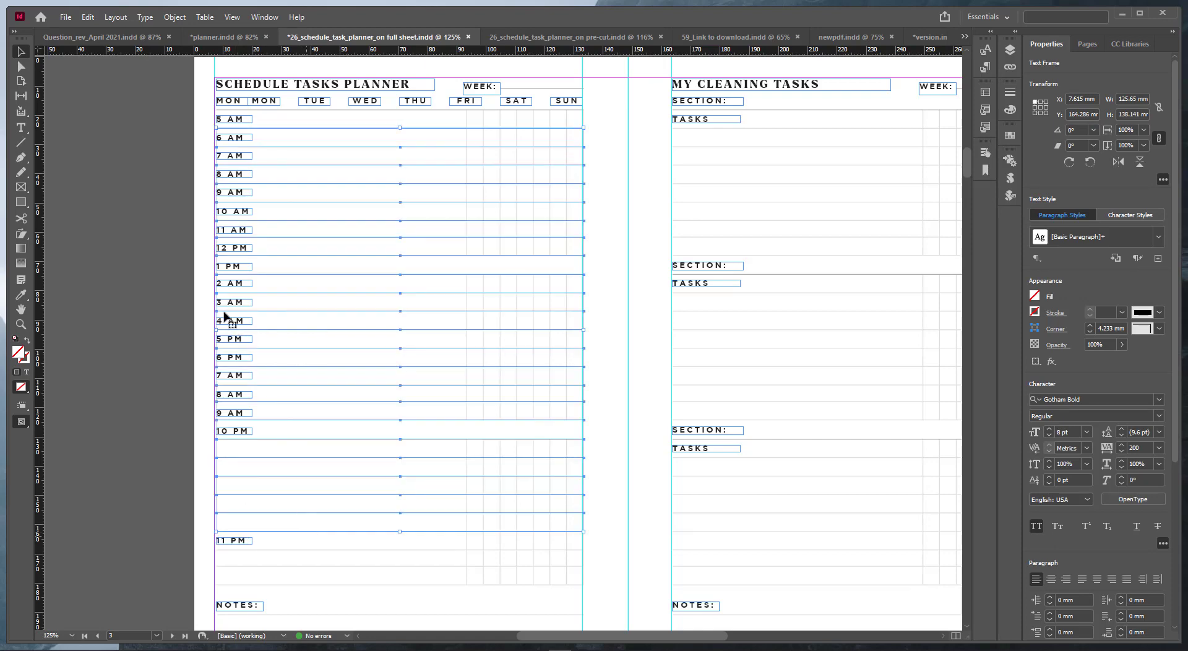
{"action": "key", "text": "ctrl+z"}
{"action": "left_click", "coordinate": [209, 124]}
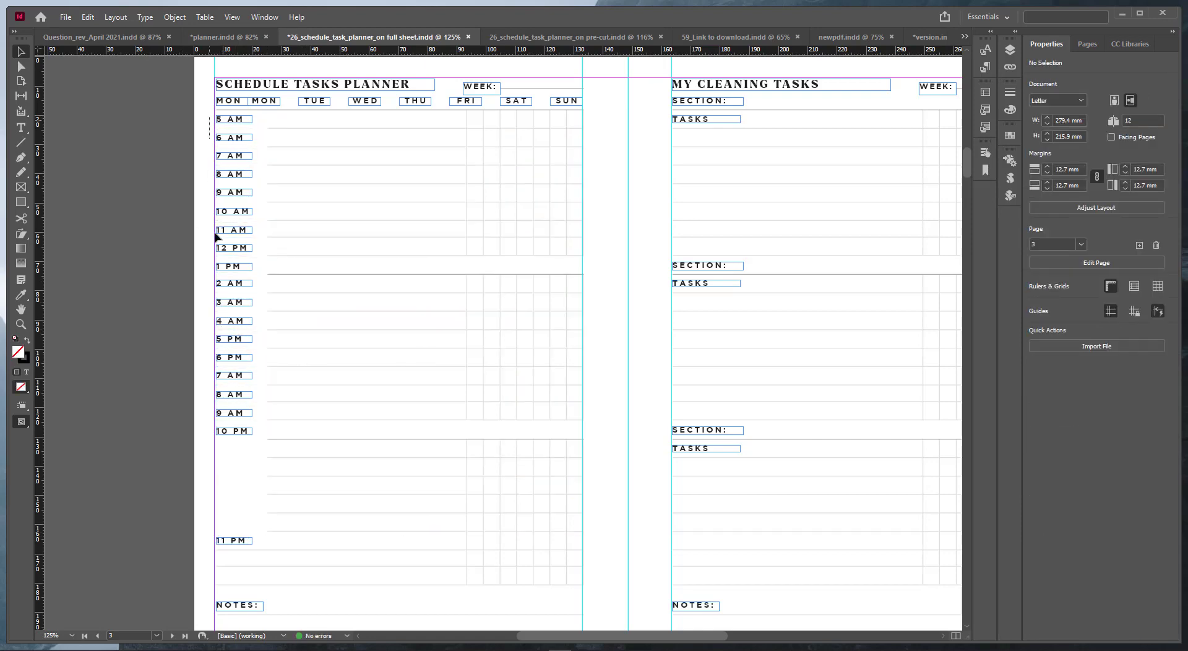
Step: Distribute all the time labels from 5 AM to 11 PM evenly by their vertical centers
{"action": "left_click_drag", "start_coordinate": [215, 235], "coordinate": [250, 552]}
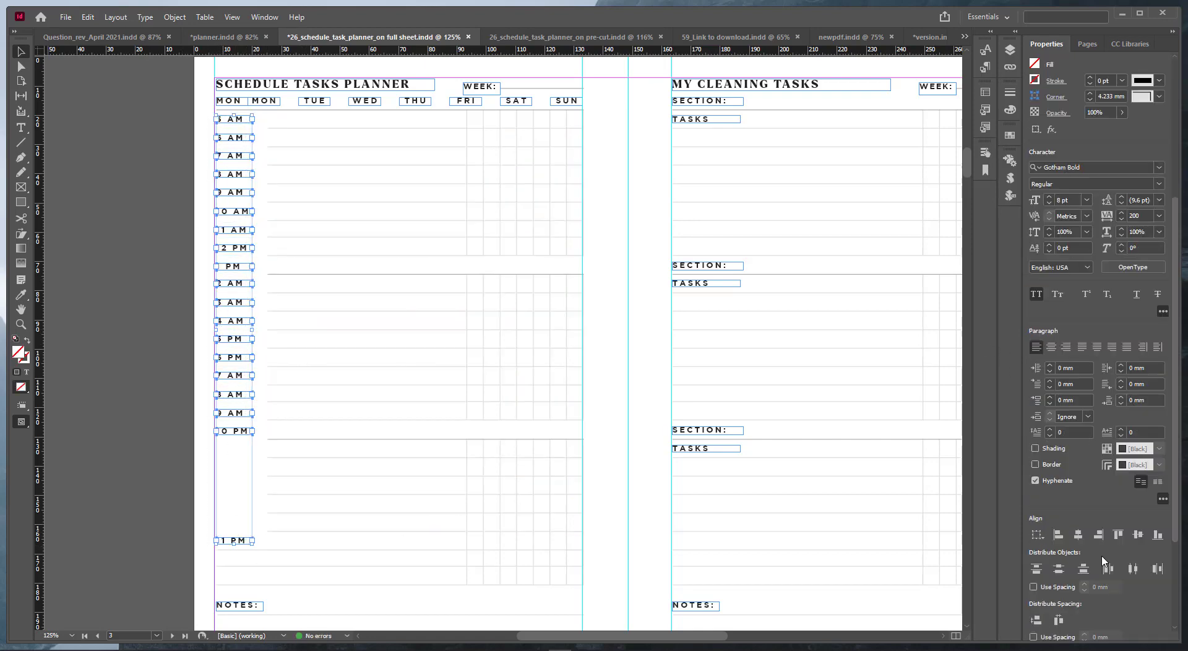
{"action": "left_click", "coordinate": [1058, 568]}
{"action": "left_click", "coordinate": [254, 168]}
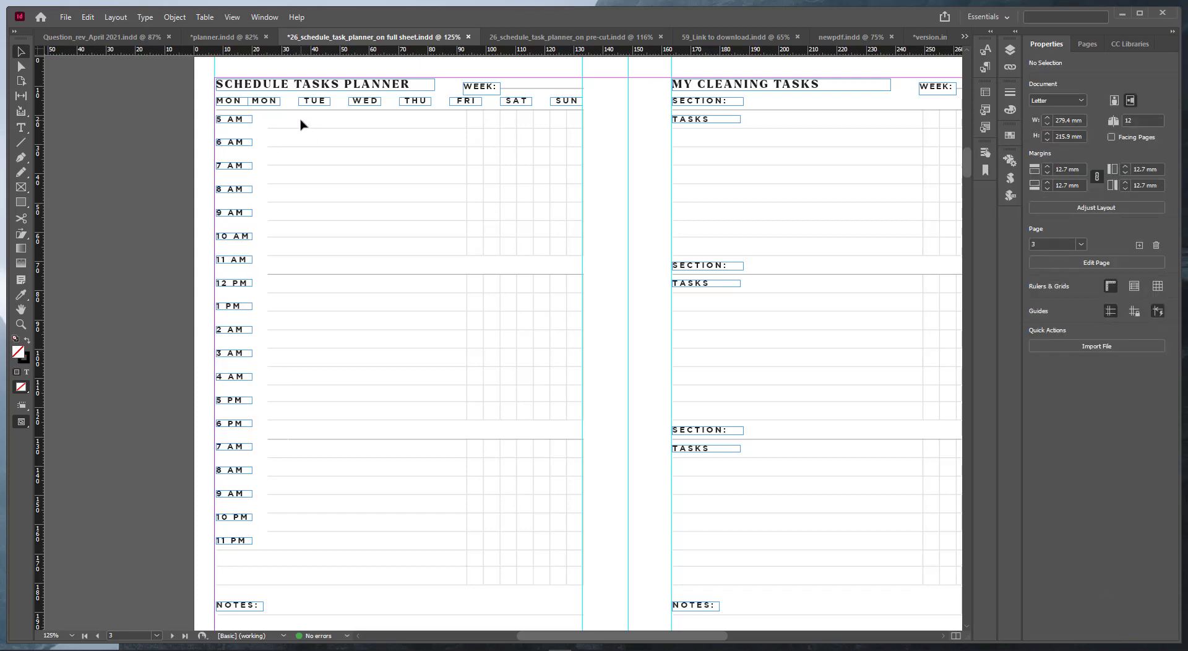
Step: Copy the light ruled-line style onto the two darker section divider lines with the Eyedropper tool
{"action": "left_click", "coordinate": [344, 275]}
{"action": "key", "text": "i"}
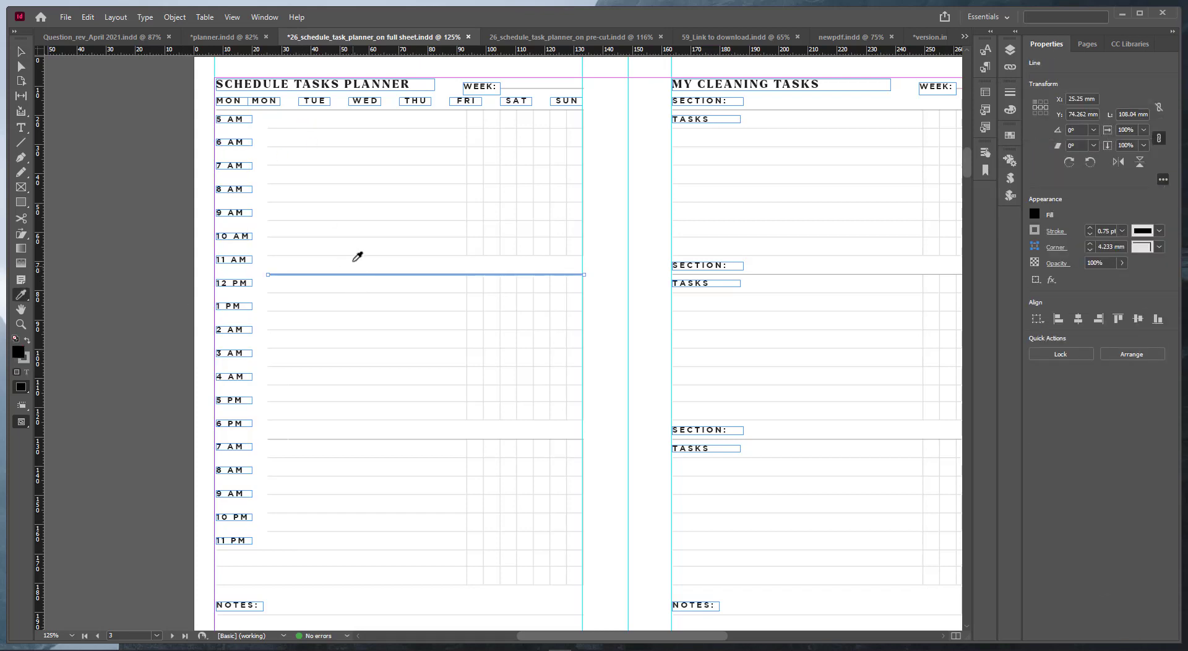
{"action": "left_click", "coordinate": [356, 252]}
{"action": "key", "text": "v"}
{"action": "left_click", "coordinate": [316, 193]}
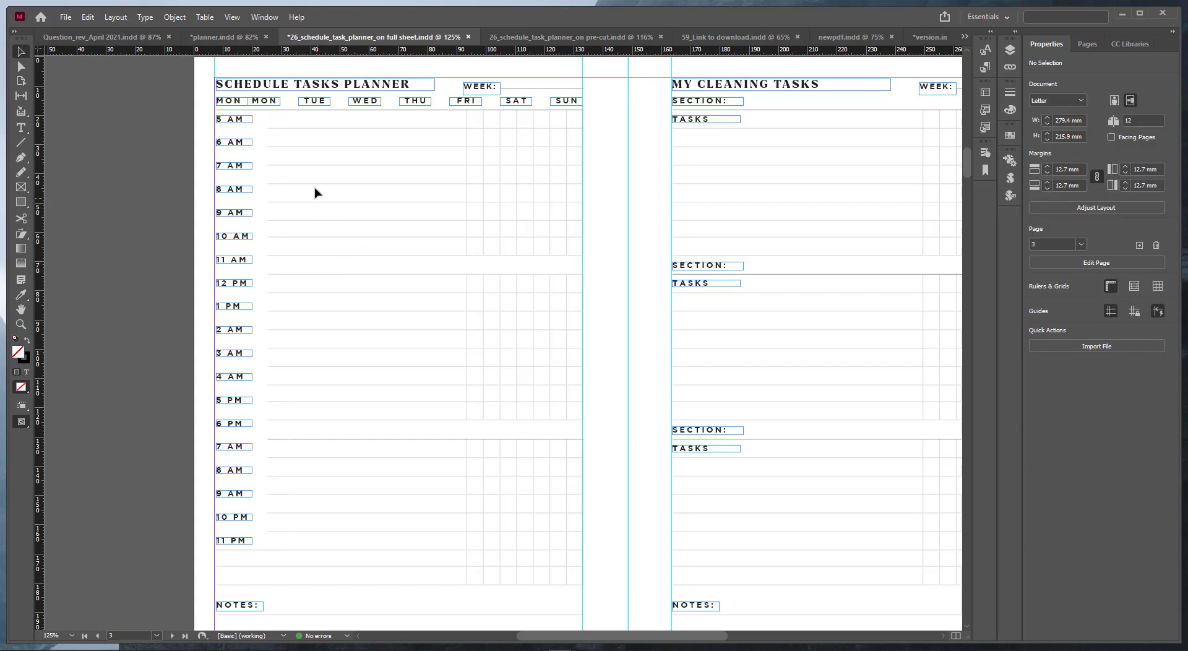
{"action": "left_click", "coordinate": [322, 442]}
{"action": "key", "text": "i"}
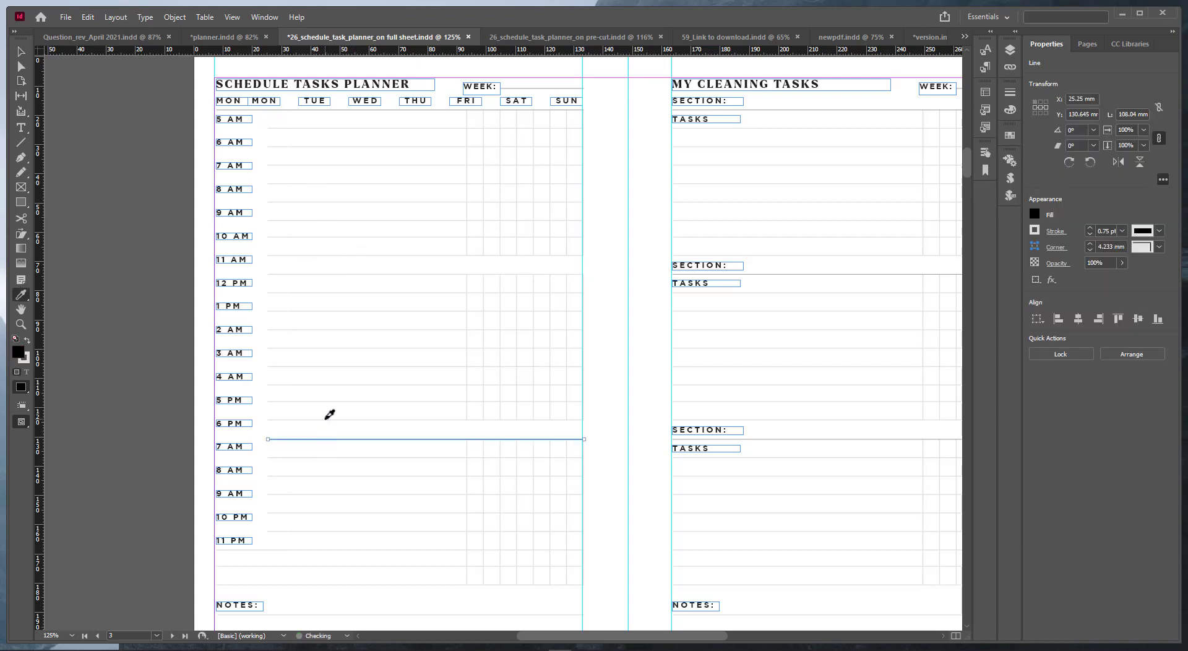
{"action": "left_click", "coordinate": [329, 415]}
{"action": "key", "text": "v"}
{"action": "left_click", "coordinate": [329, 417]}
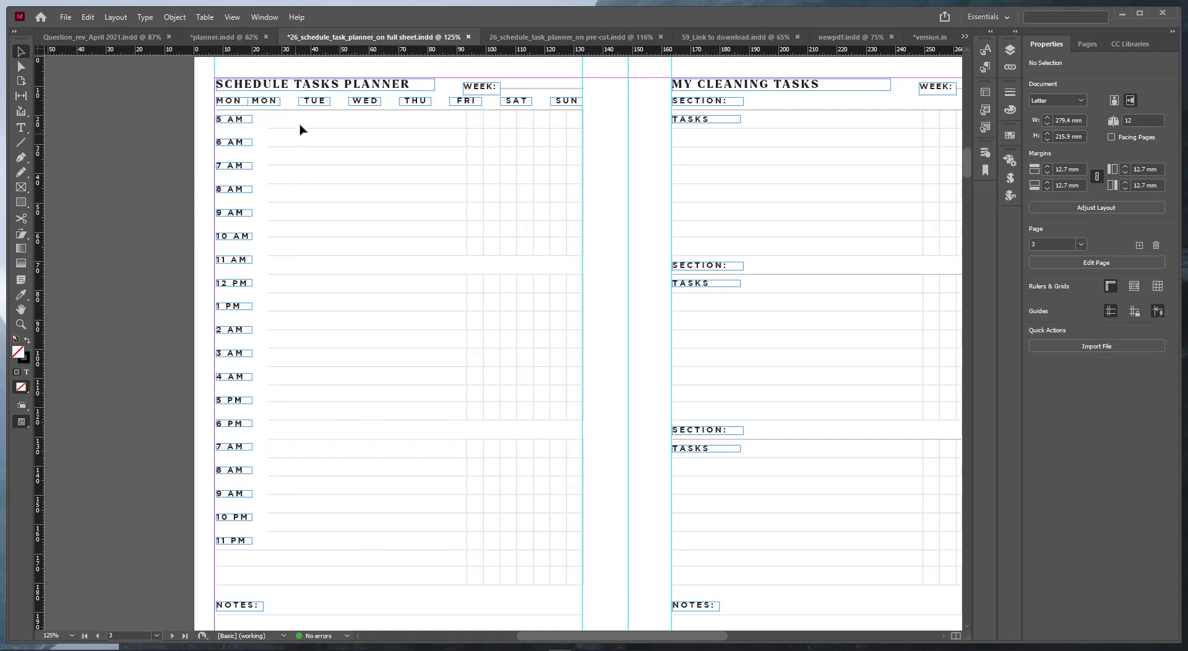
Step: Extend the left ends of the first two ruled lines below the header line out to the time labels' left edge
{"action": "left_click_drag", "start_coordinate": [299, 128], "coordinate": [378, 546]}
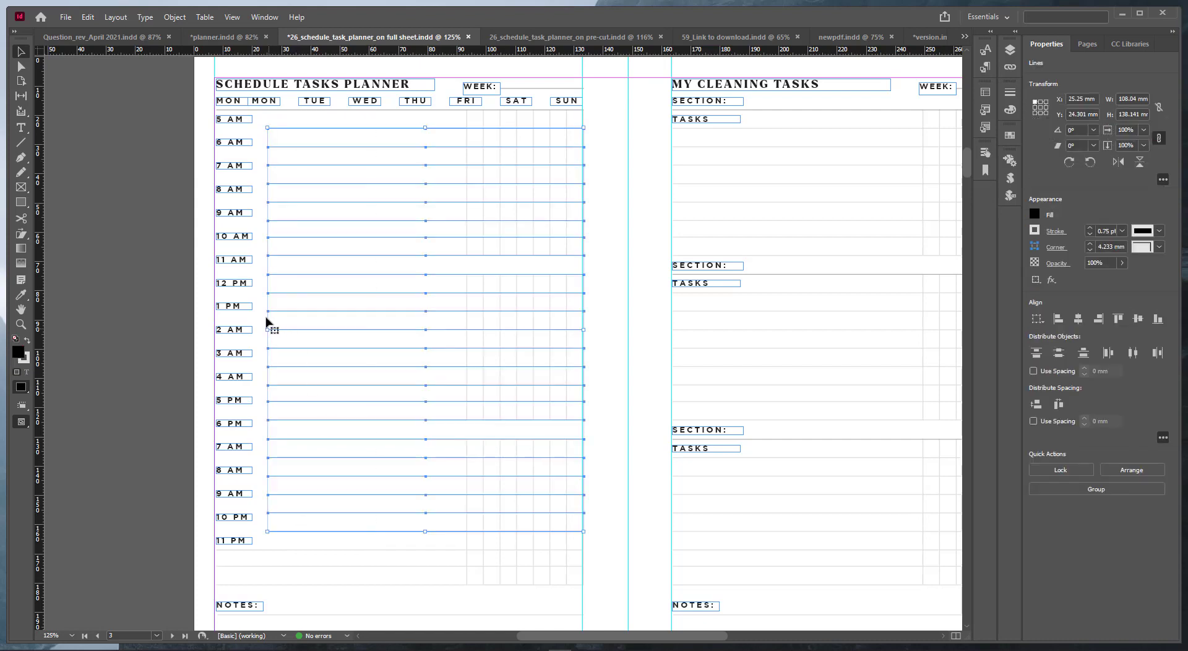
{"action": "left_click", "coordinate": [265, 317]}
{"action": "left_click", "coordinate": [288, 127]}
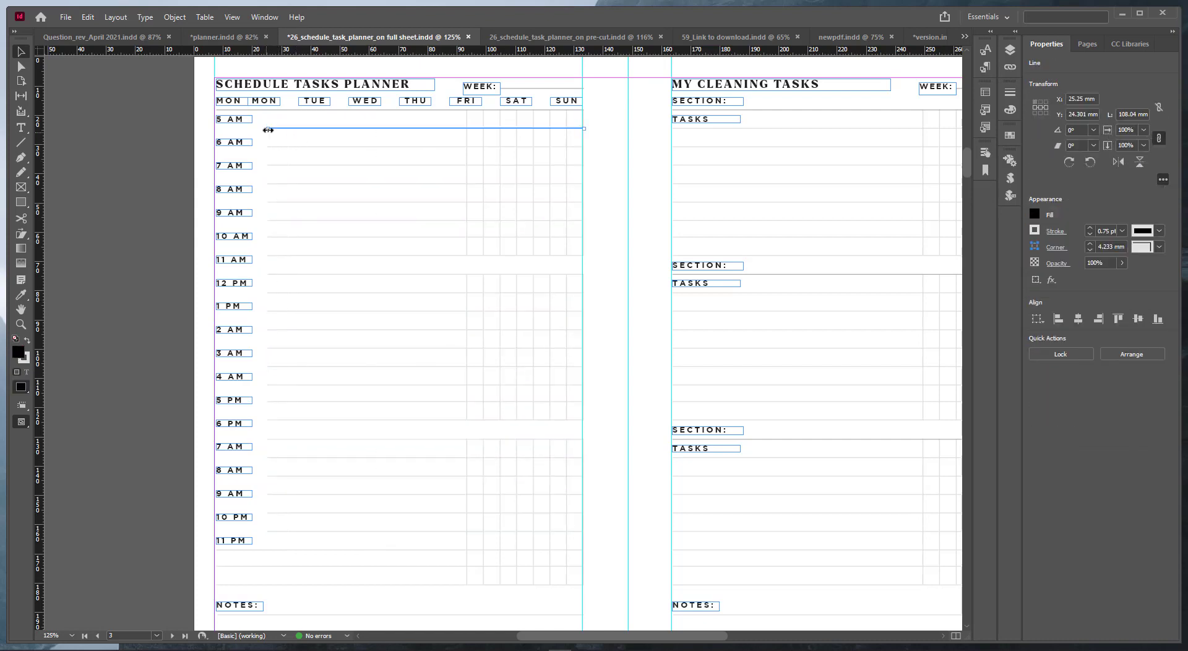
{"action": "left_click_drag", "start_coordinate": [267, 128], "coordinate": [214, 136]}
{"action": "left_click", "coordinate": [340, 148]}
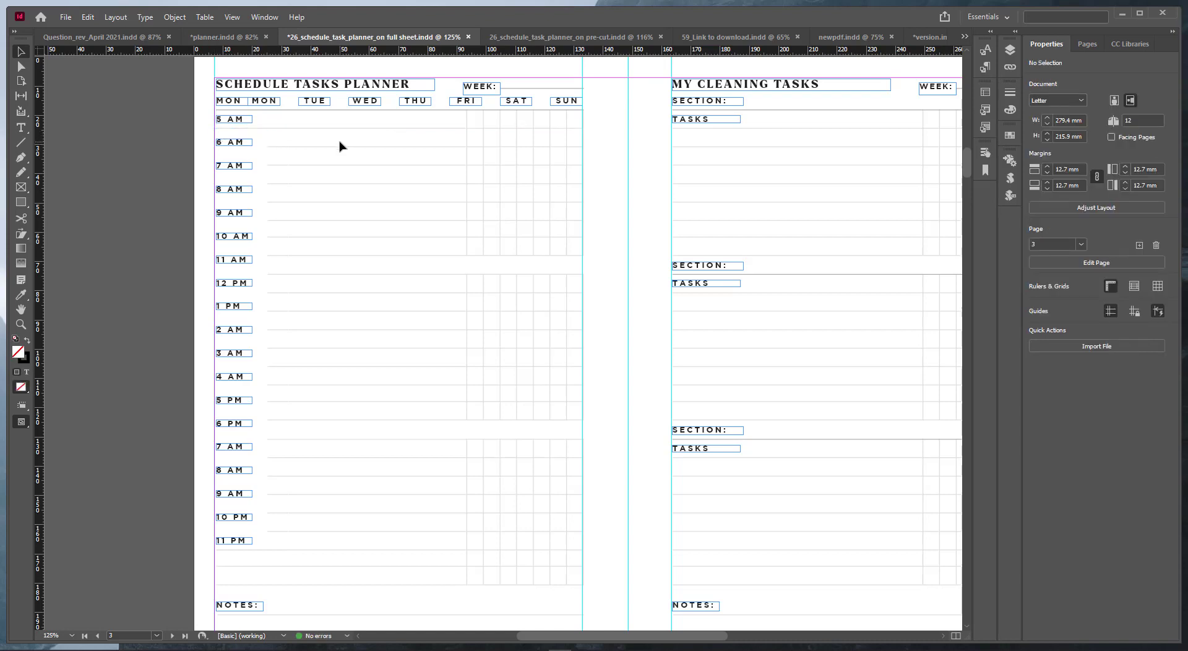
{"action": "left_click_drag", "start_coordinate": [337, 144], "coordinate": [216, 148]}
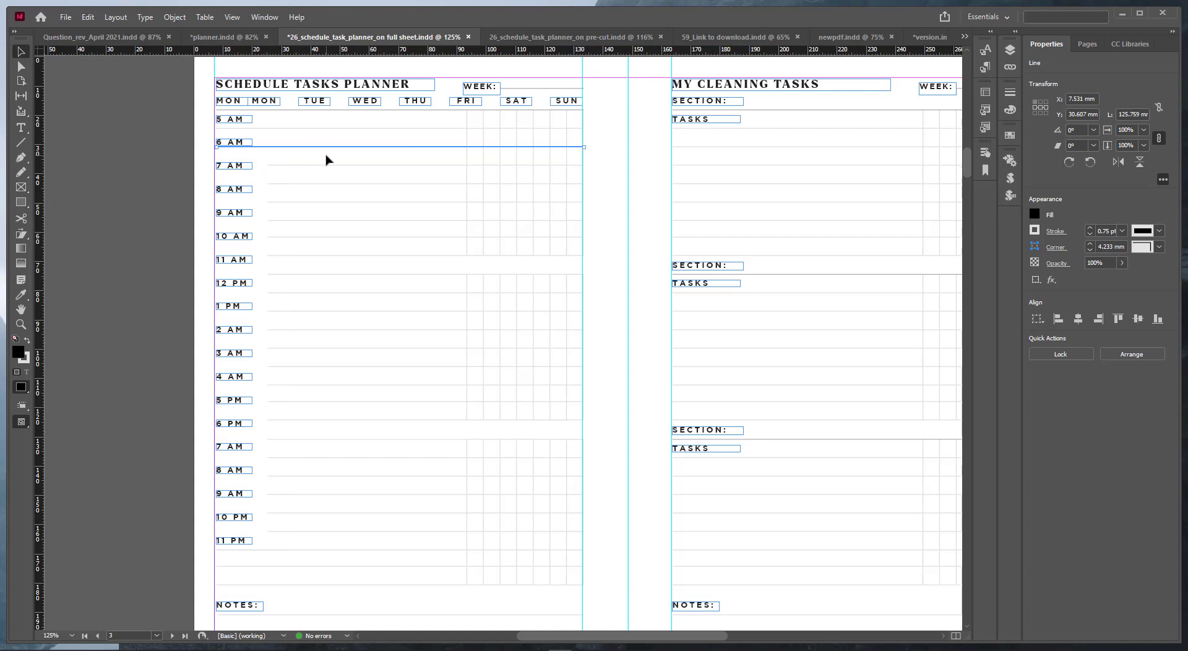
{"action": "left_click", "coordinate": [345, 165]}
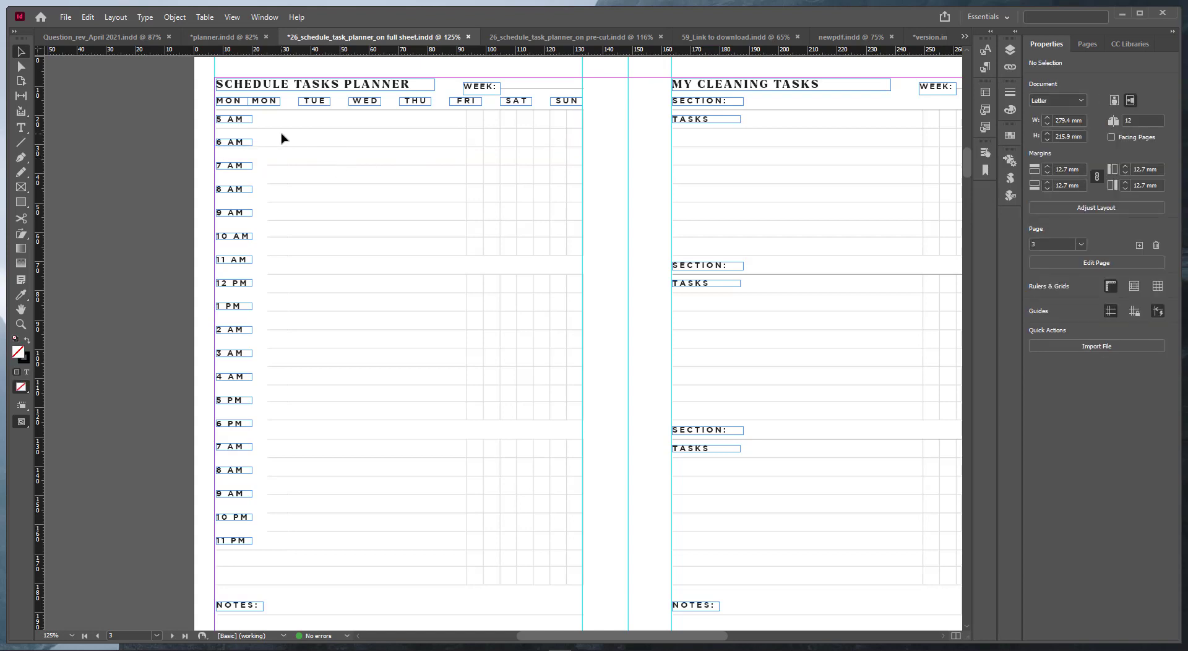
Step: Extend the remaining ruled lines, from the 7 AM line down to the one above 11 PM, exactly to the left page margin
{"action": "left_click_drag", "start_coordinate": [275, 160], "coordinate": [329, 556]}
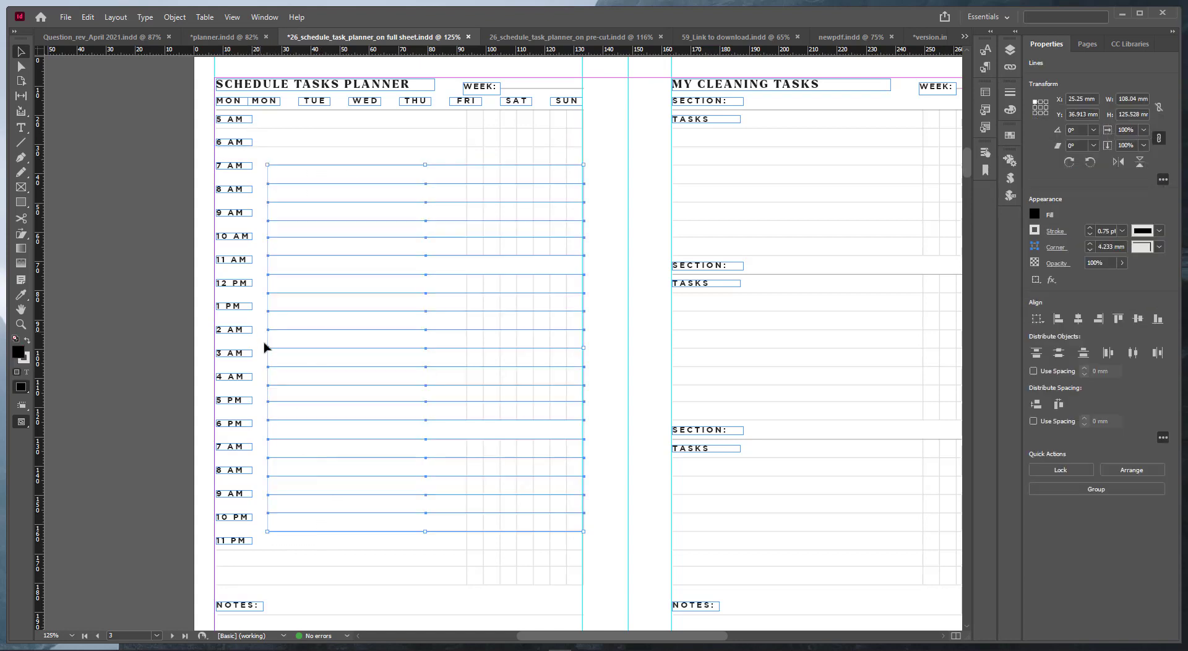
{"action": "left_click_drag", "start_coordinate": [264, 349], "coordinate": [213, 344]}
{"action": "scroll", "coordinate": [208, 352], "scroll_direction": "up", "scroll_amount": 9}
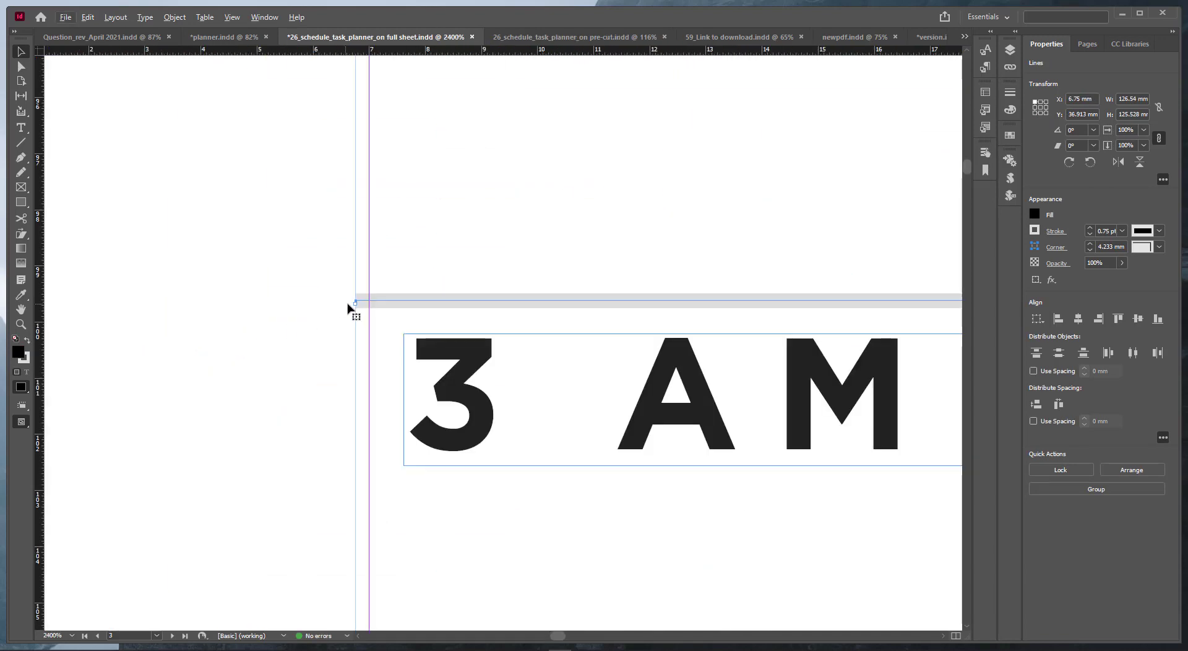
{"action": "left_click_drag", "start_coordinate": [355, 304], "coordinate": [370, 304]}
{"action": "left_click", "coordinate": [326, 330]}
Step: Extend the two ruled lines near 5 AM and 6 AM exactly to the left page margin
{"action": "scroll", "coordinate": [327, 329], "scroll_direction": "down", "scroll_amount": 12}
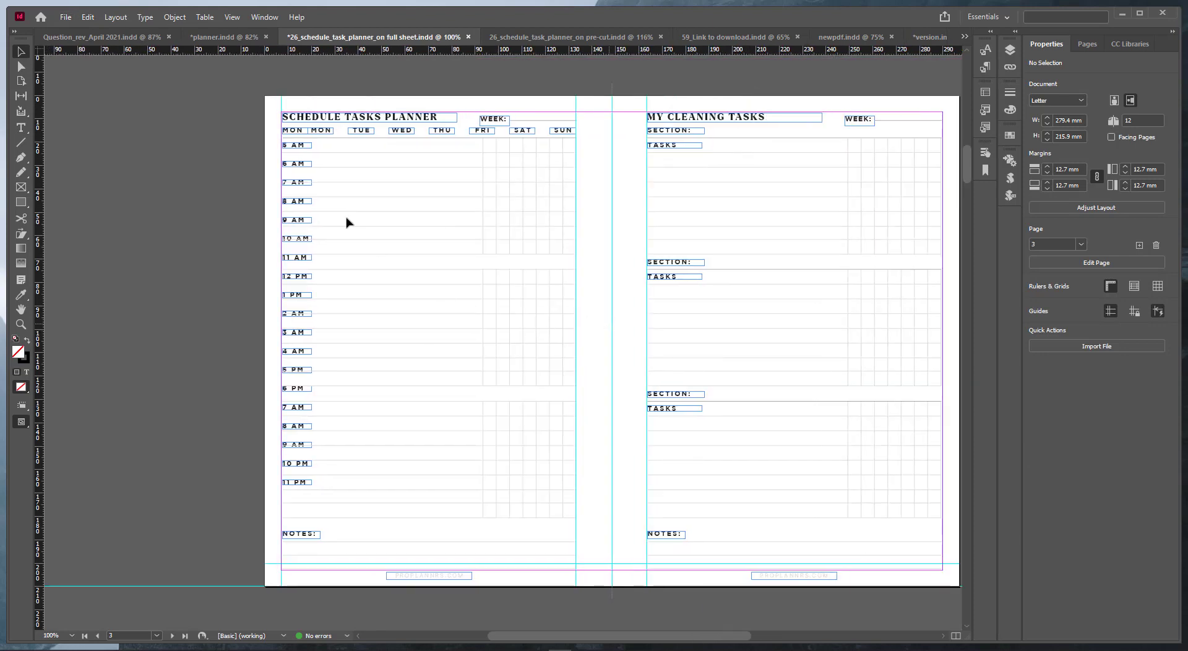
{"action": "left_click_drag", "start_coordinate": [359, 332], "coordinate": [378, 380]}
{"action": "left_click", "coordinate": [314, 196]}
{"action": "scroll", "coordinate": [320, 150], "scroll_direction": "up", "scroll_amount": 6}
{"action": "left_click_drag", "start_coordinate": [559, 187], "coordinate": [439, 354]}
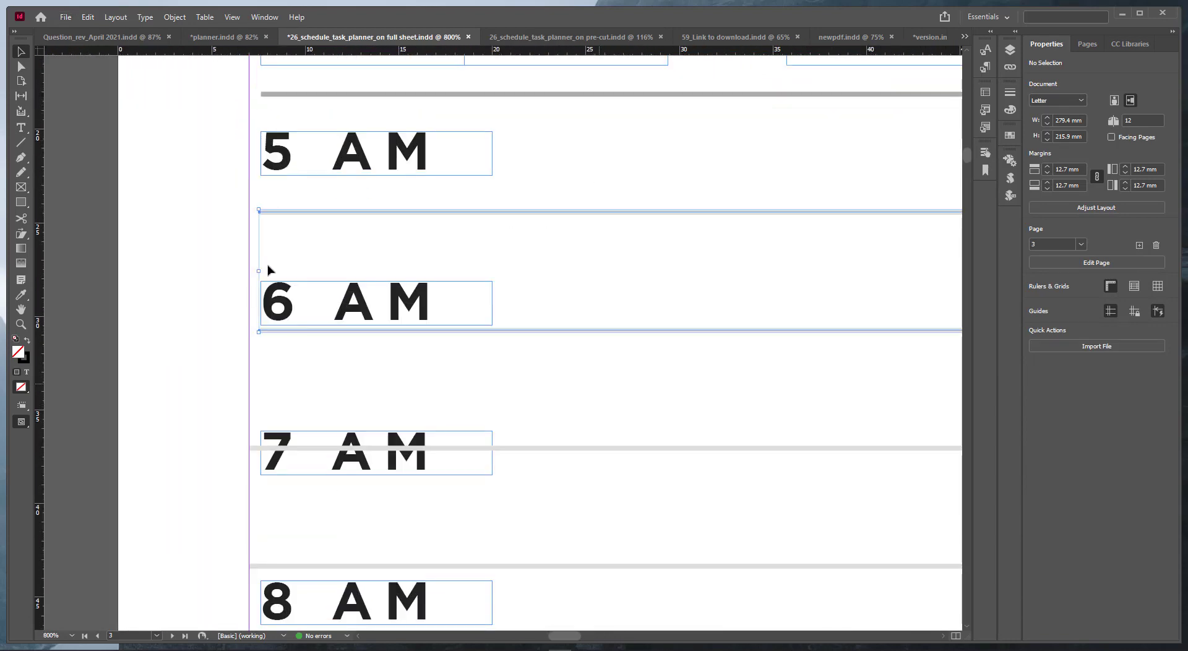
{"action": "left_click_drag", "start_coordinate": [259, 271], "coordinate": [248, 271]}
Step: Extend the dark header line beneath the day labels to the left page margin
{"action": "scroll", "coordinate": [499, 315], "scroll_direction": "up", "scroll_amount": 3}
{"action": "left_click_drag", "start_coordinate": [516, 272], "coordinate": [536, 320]}
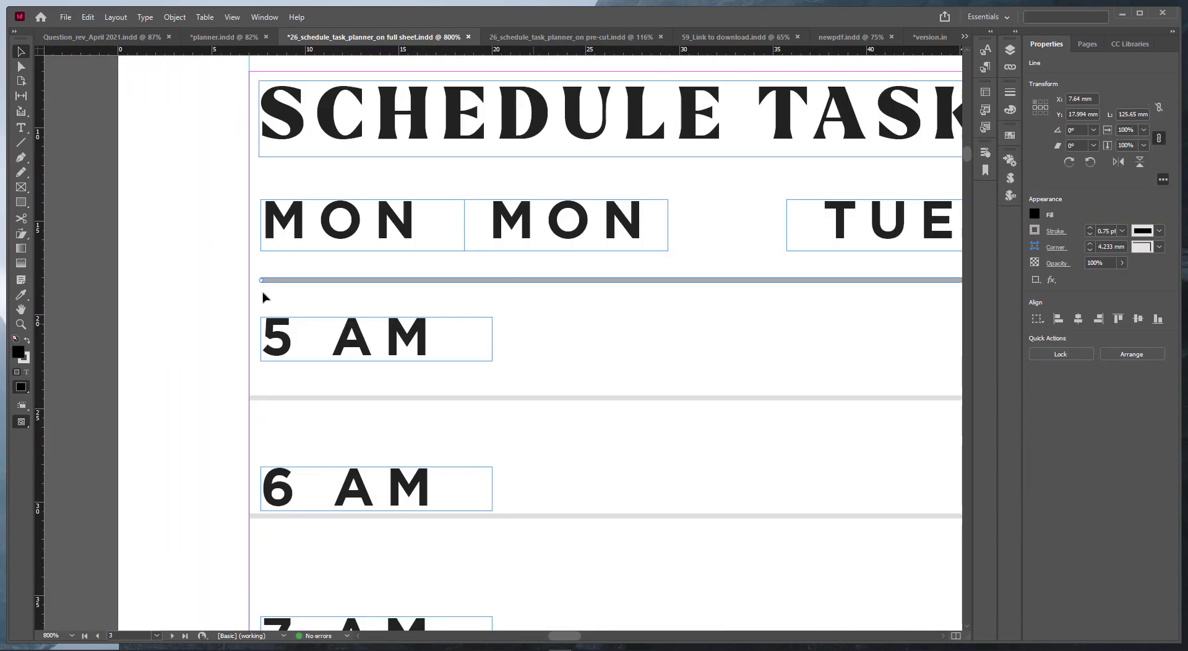
{"action": "left_click_drag", "start_coordinate": [260, 280], "coordinate": [249, 280]}
{"action": "left_click", "coordinate": [210, 319]}
Step: Check how the ruled lines fall against the time labels from 5 AM down to the notes section
{"action": "scroll", "coordinate": [558, 388], "scroll_direction": "down", "scroll_amount": 4}
{"action": "scroll", "coordinate": [559, 391], "scroll_direction": "down", "scroll_amount": 1}
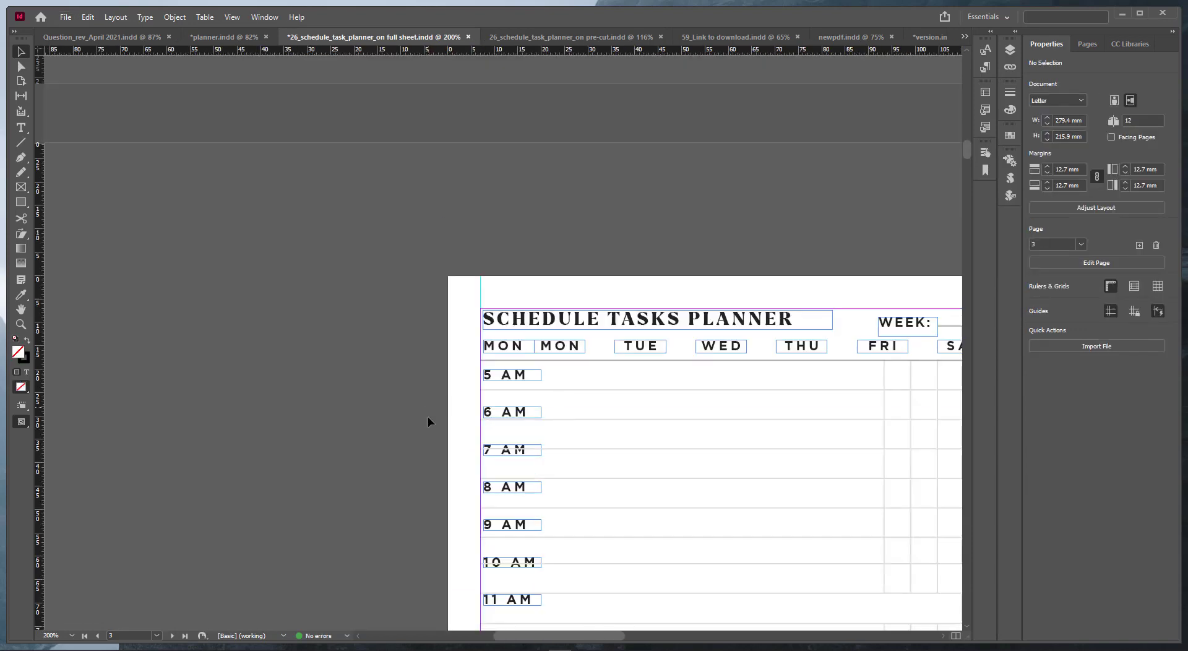
{"action": "scroll", "coordinate": [428, 420], "scroll_direction": "down", "scroll_amount": 5}
{"action": "key", "text": "ctrl+minus"}
{"action": "key", "text": "ctrl+minus"}
{"action": "key", "text": "ctrl+minus"}
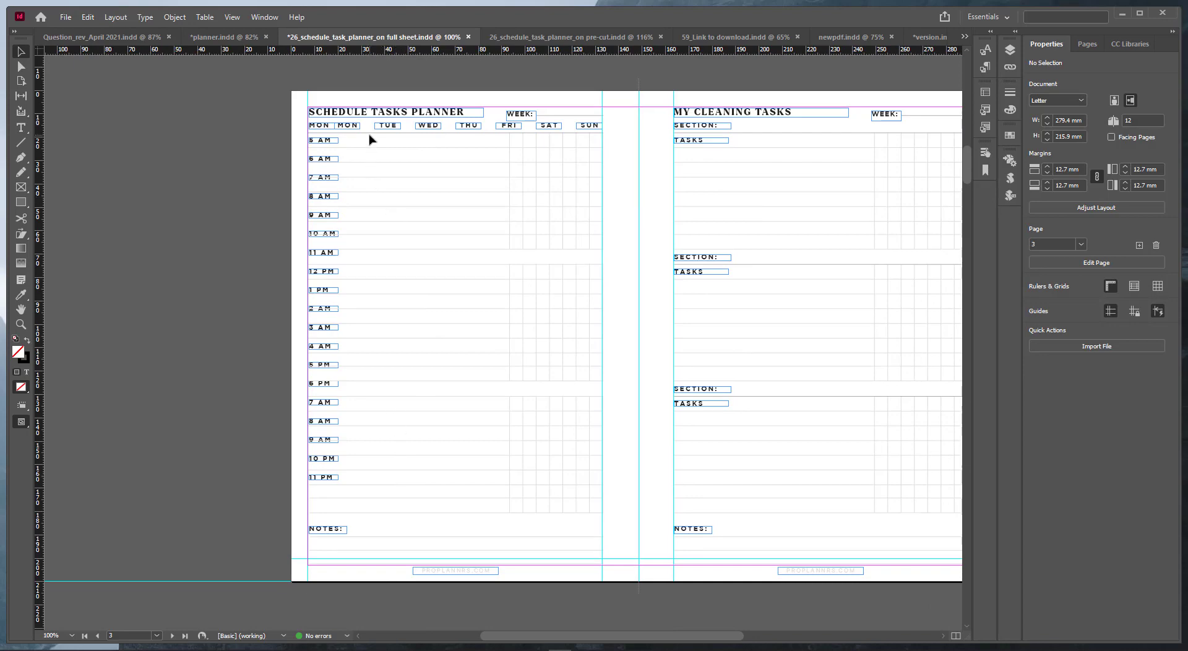
{"action": "left_click_drag", "start_coordinate": [365, 131], "coordinate": [374, 486]}
{"action": "scroll", "coordinate": [378, 454], "scroll_direction": "up", "scroll_amount": 2}
{"action": "scroll", "coordinate": [414, 422], "scroll_direction": "down", "scroll_amount": 2}
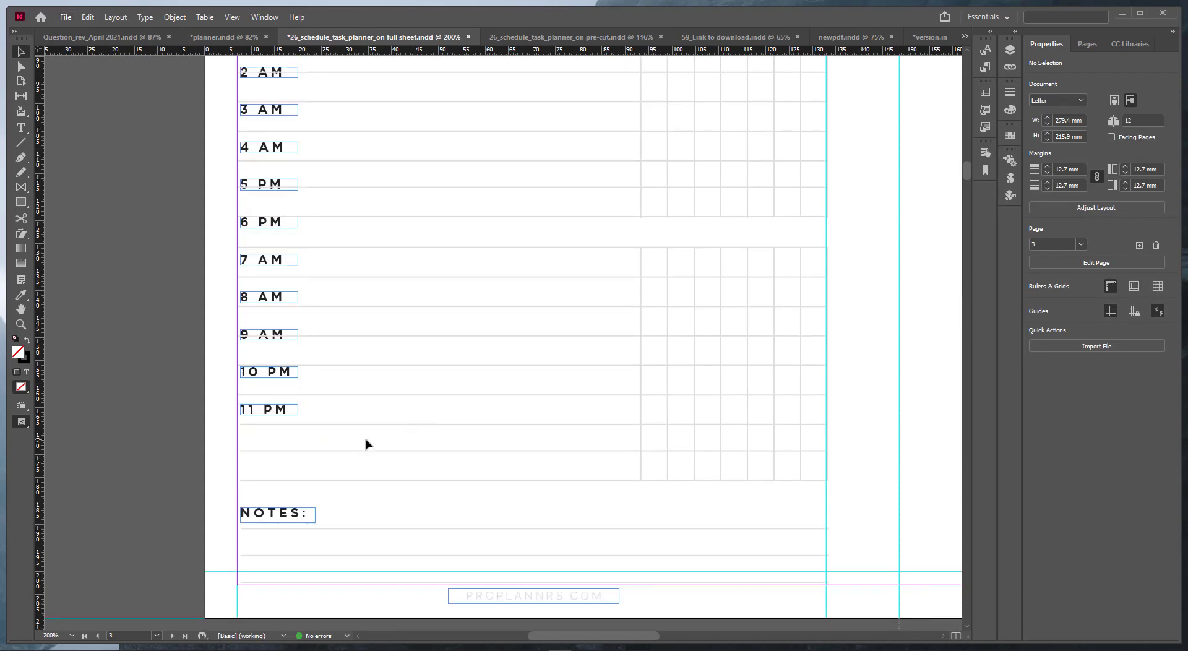
Step: Delete the vertical lines of the lowest grid and the two lowest ruled lines above the notes section
{"action": "left_click_drag", "start_coordinate": [365, 445], "coordinate": [831, 499]}
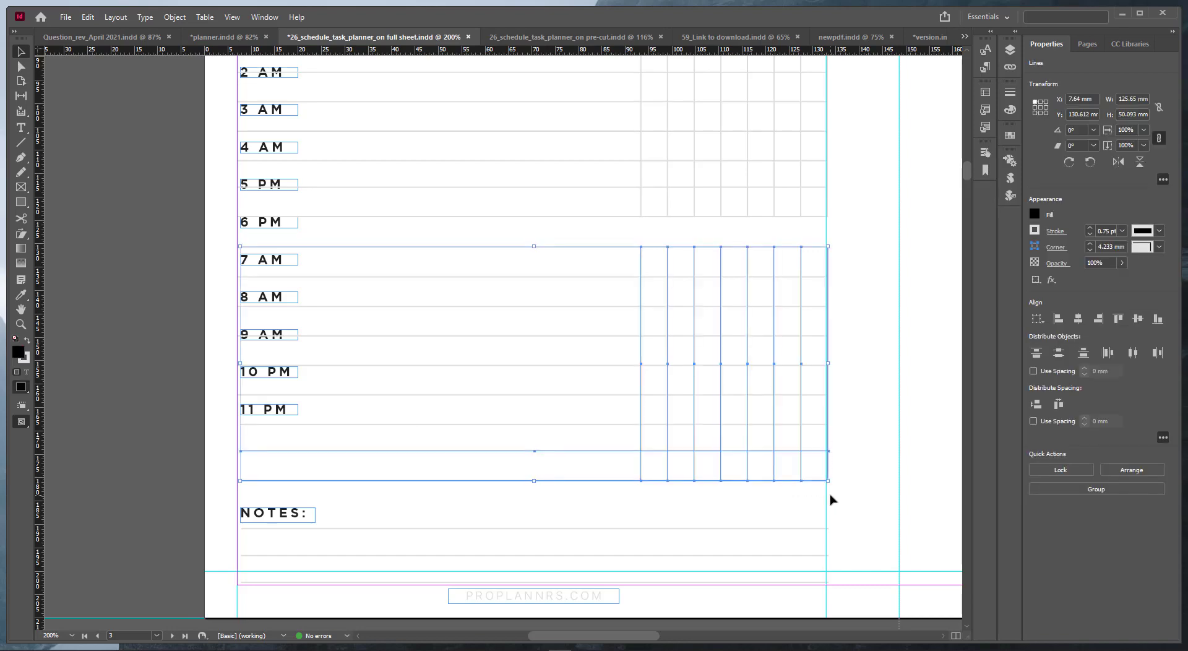
{"action": "left_click", "coordinate": [831, 499]}
{"action": "scroll", "coordinate": [366, 481], "scroll_direction": "up", "scroll_amount": 6}
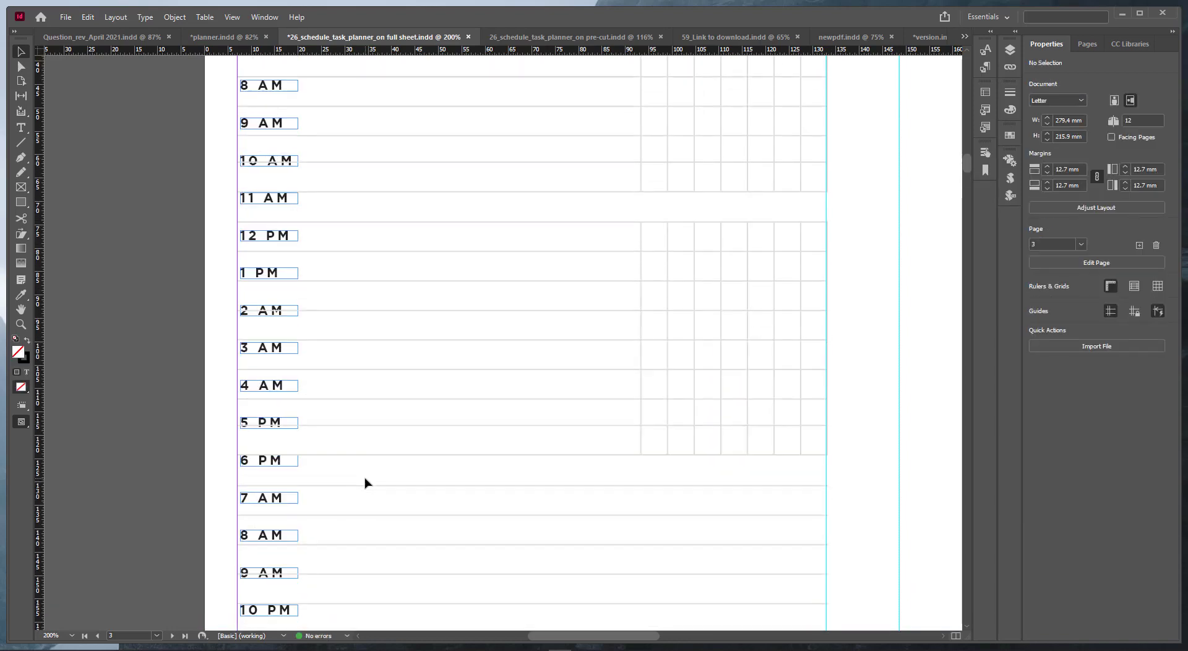
Step: Move the upper grid's first vertical line beside the time labels and extend it down to the ruled line below 11 PM
{"action": "scroll", "coordinate": [365, 482], "scroll_direction": "down", "scroll_amount": 2}
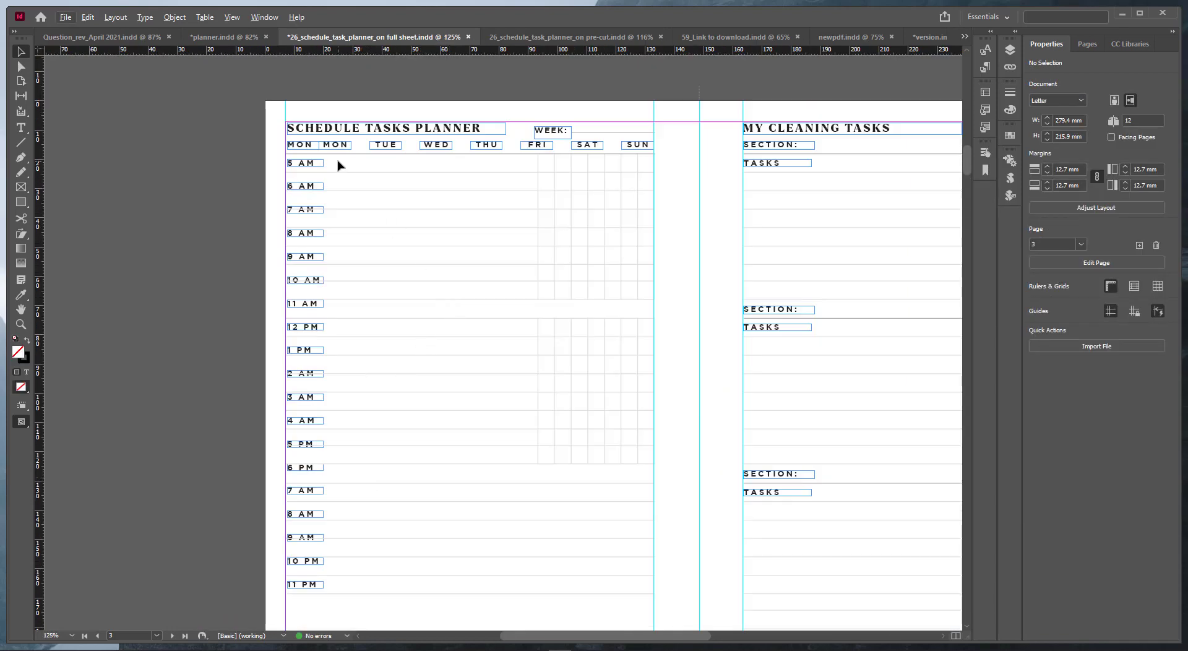
{"action": "left_click_drag", "start_coordinate": [536, 267], "coordinate": [323, 591]}
{"action": "left_click", "coordinate": [386, 611]}
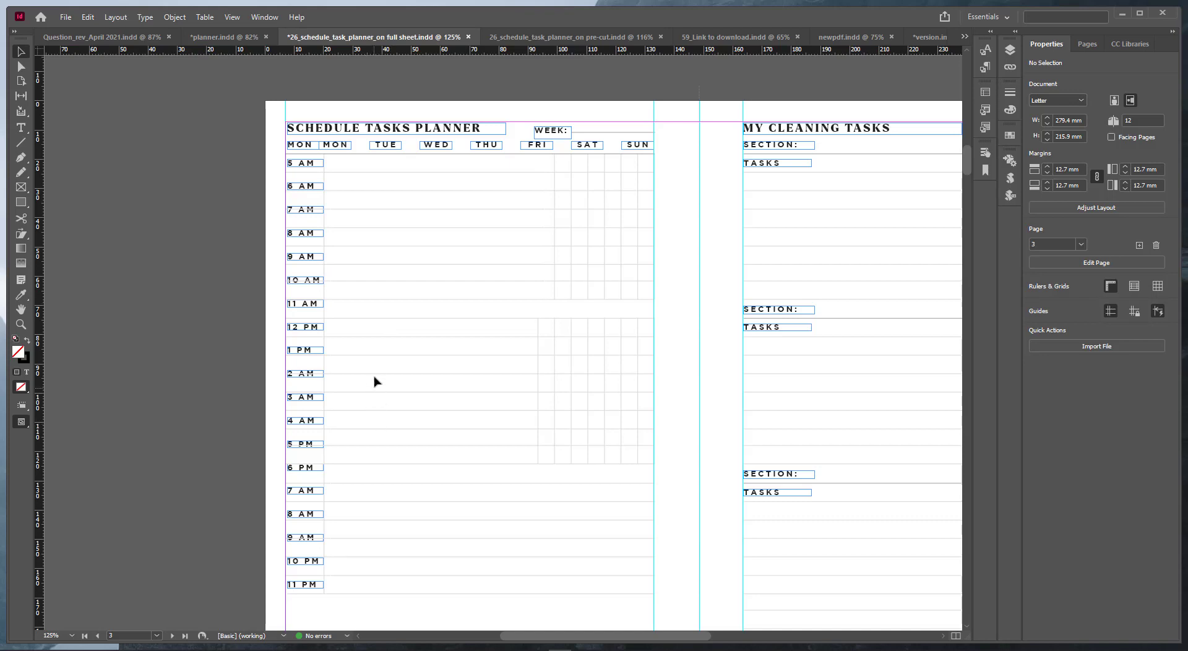
Step: Remove one of the two ruled lines around 2 AM and 3 AM and place the other midway between those labels
{"action": "left_click_drag", "start_coordinate": [386, 407], "coordinate": [388, 416]}
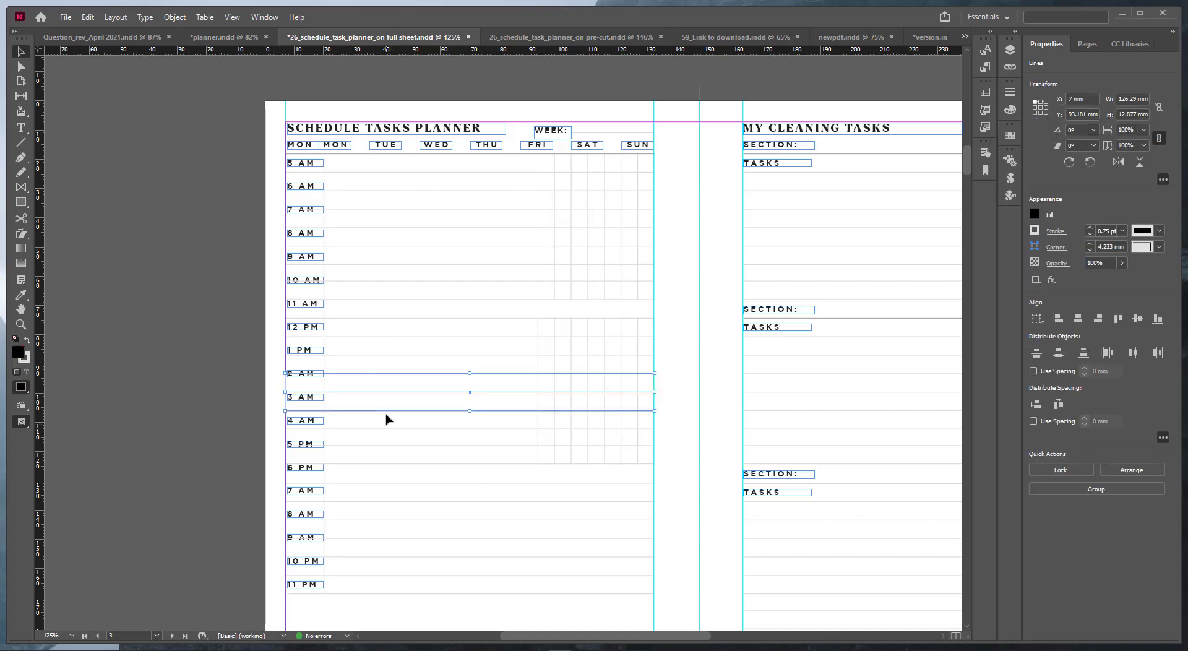
{"action": "left_click", "coordinate": [388, 416]}
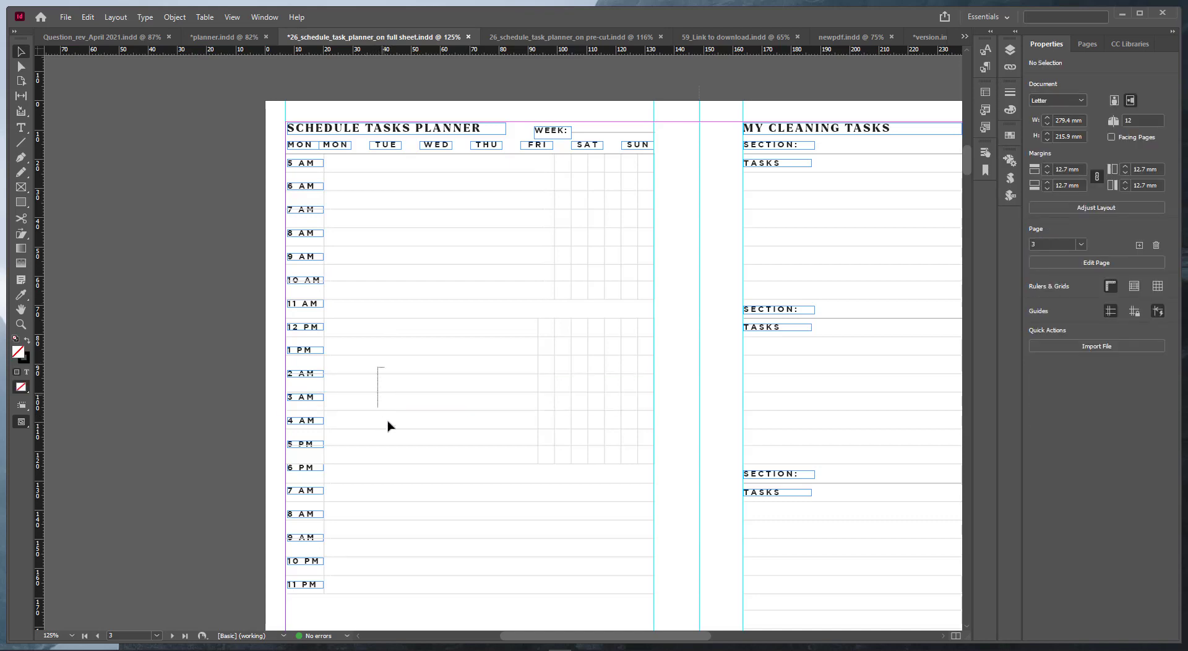
{"action": "key", "text": "Delete"}
{"action": "mouse_move", "coordinate": [378, 366]}
{"action": "left_mouse_down"}
{"action": "mouse_move", "coordinate": [391, 431]}
{"action": "mouse_move", "coordinate": [384, 388]}
{"action": "left_mouse_up"}
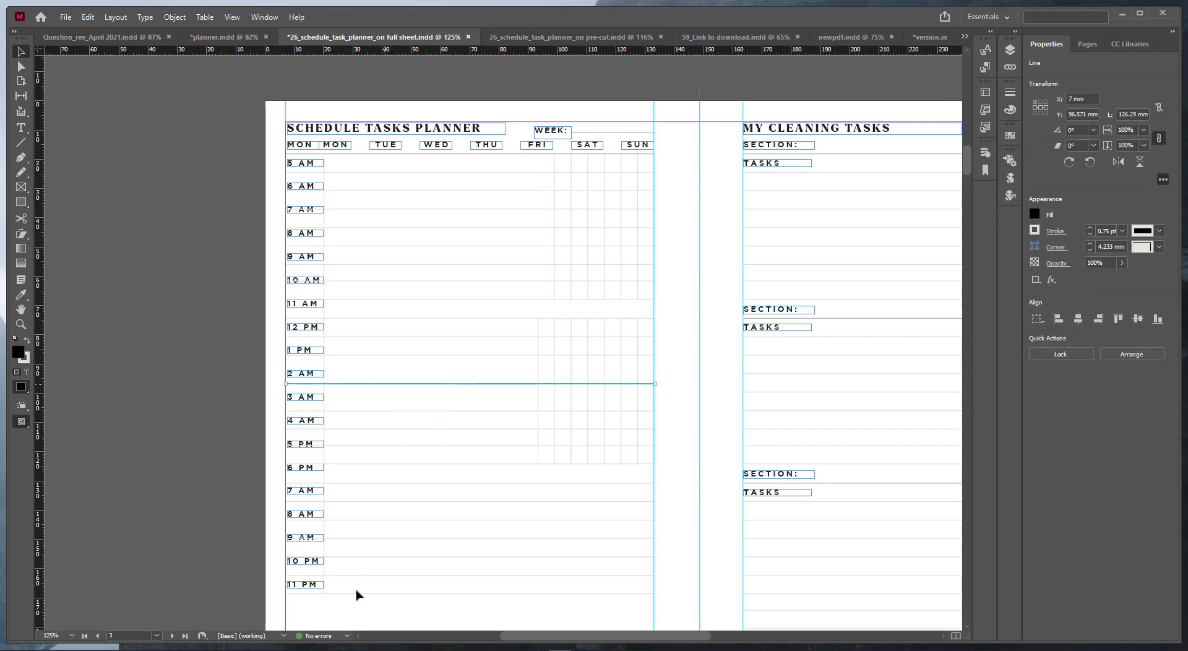
Step: Distribute all ruled lines evenly between the header line and the line below 11 PM
{"action": "left_click_drag", "start_coordinate": [366, 609], "coordinate": [361, 148]}
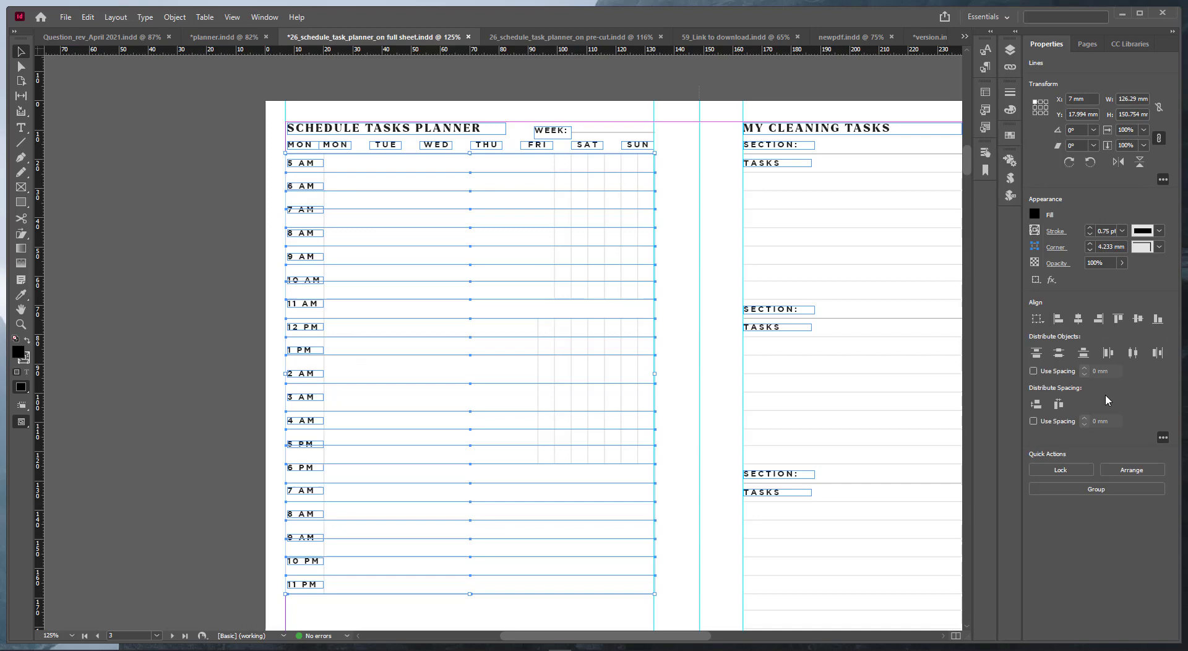
{"action": "left_click", "coordinate": [1060, 356]}
{"action": "left_click", "coordinate": [257, 239]}
{"action": "scroll", "coordinate": [332, 159], "scroll_direction": "up", "scroll_amount": 4}
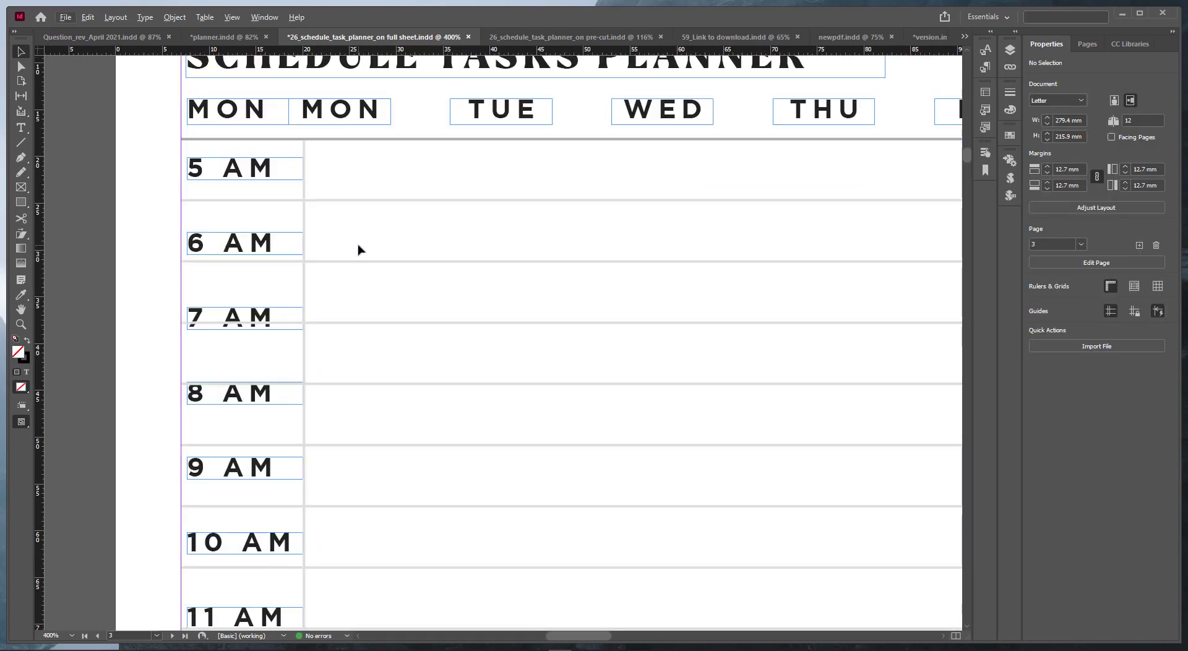
{"action": "scroll", "coordinate": [357, 249], "scroll_direction": "down", "scroll_amount": 4}
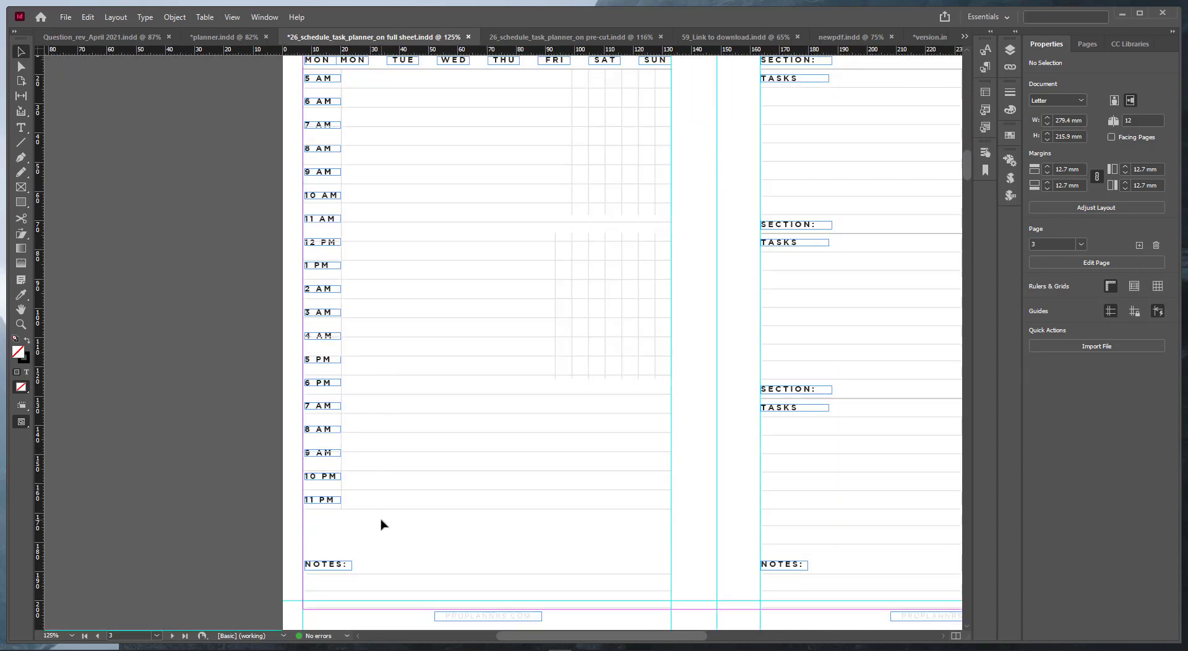
Step: Delete the three ruled lines just above the lowest one and distribute the remaining lines evenly under the header line
{"action": "left_click_drag", "start_coordinate": [387, 497], "coordinate": [388, 493]}
{"action": "left_click", "coordinate": [387, 493]}
{"action": "scroll", "coordinate": [387, 493], "scroll_direction": "down", "scroll_amount": 1}
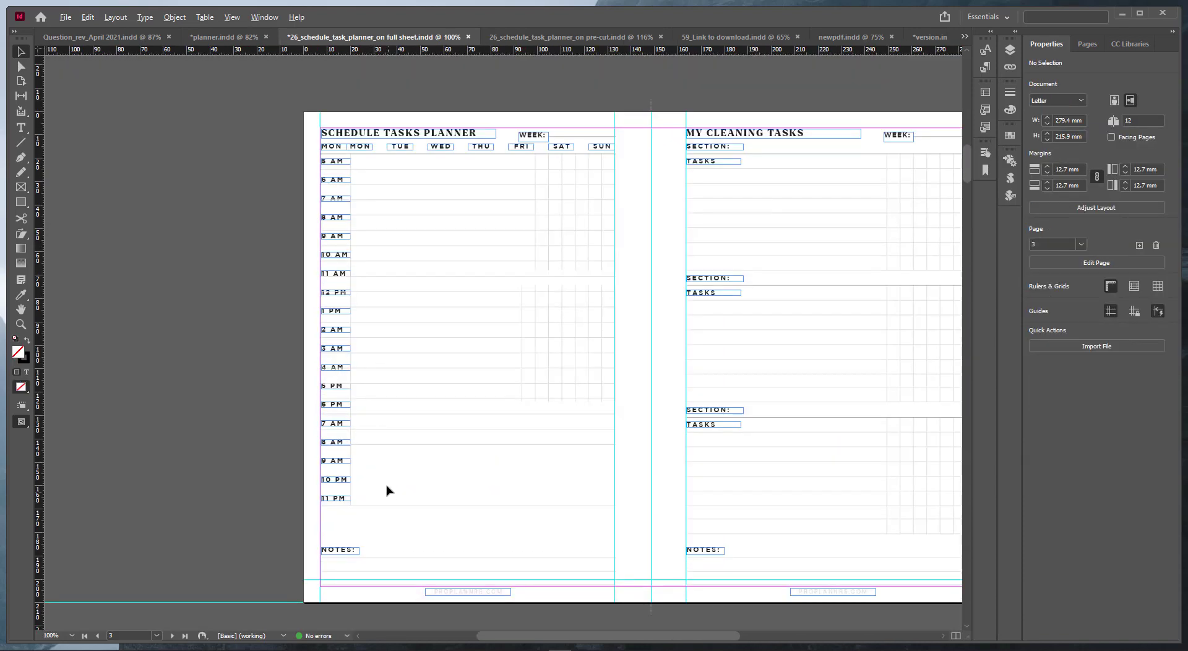
{"action": "left_click_drag", "start_coordinate": [377, 146], "coordinate": [379, 522]}
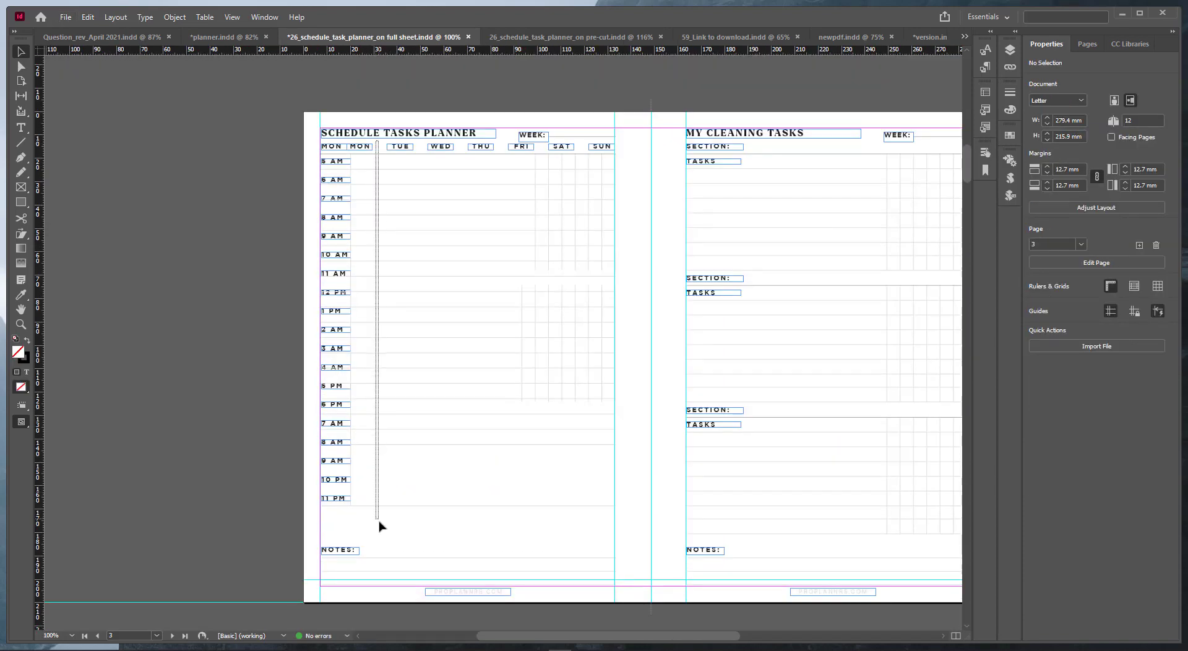
{"action": "left_click", "coordinate": [292, 181]}
{"action": "scroll", "coordinate": [366, 192], "scroll_direction": "up", "scroll_amount": 2}
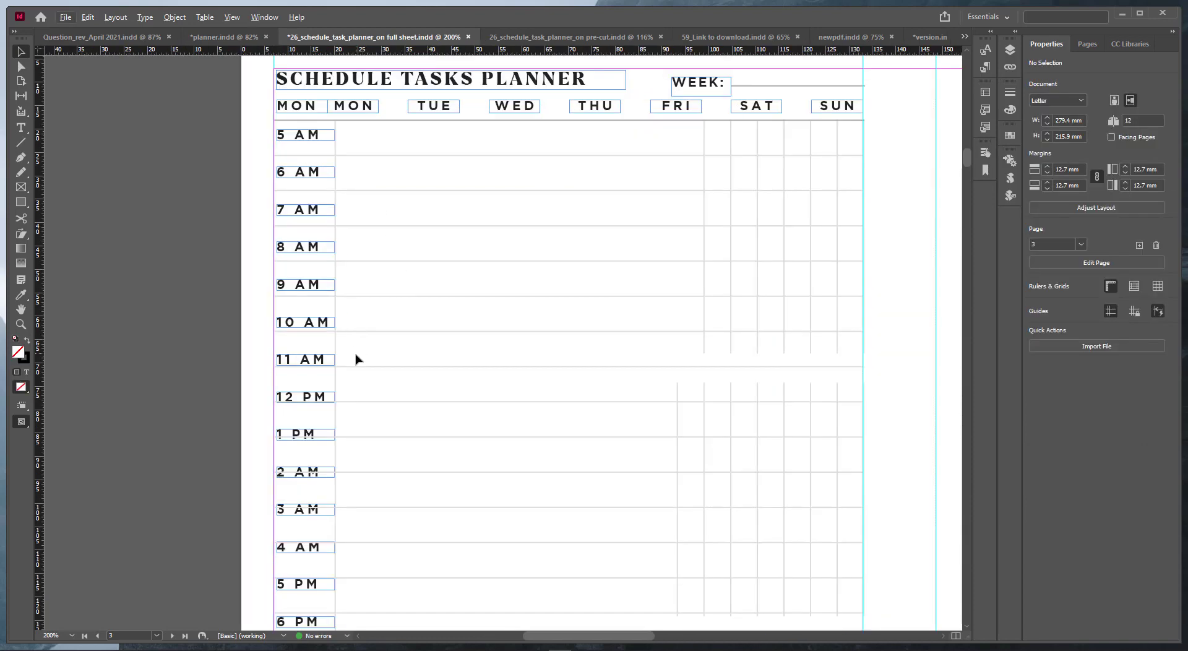
Step: Shift the time labels from 3 AM back up to 10 AM down individually so they sit between the ruled lines
{"action": "scroll", "coordinate": [357, 359], "scroll_direction": "down", "scroll_amount": 5}
{"action": "left_click", "coordinate": [388, 363]}
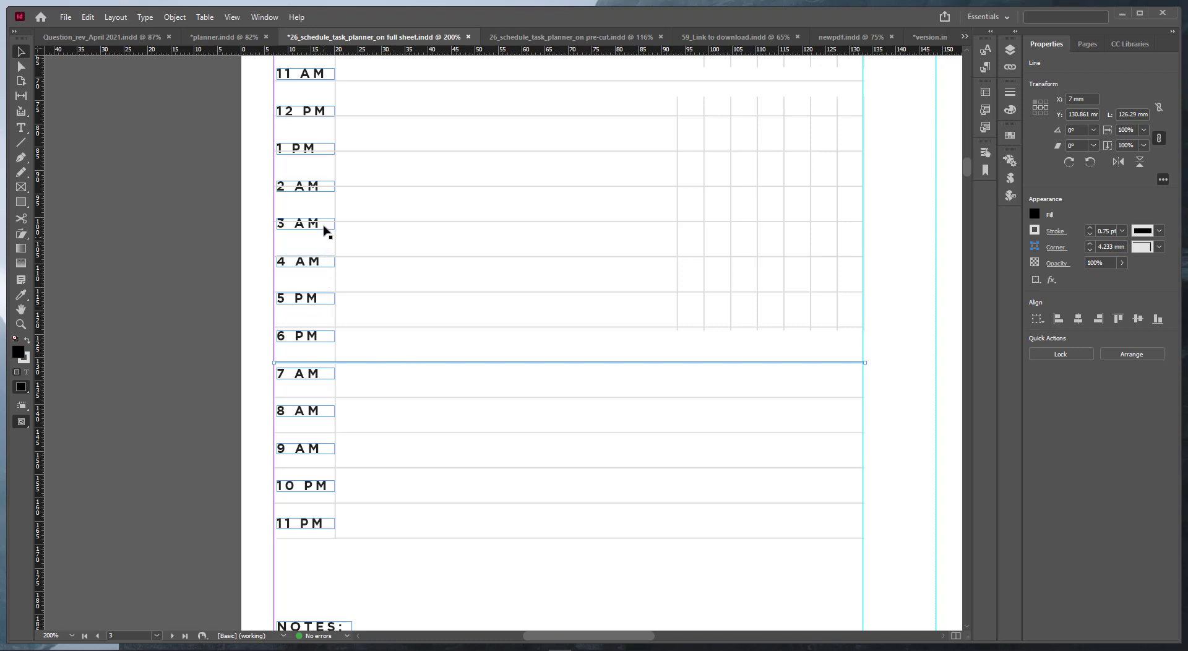
{"action": "left_click_drag", "start_coordinate": [325, 230], "coordinate": [325, 247]}
{"action": "left_click_drag", "start_coordinate": [323, 181], "coordinate": [321, 202]}
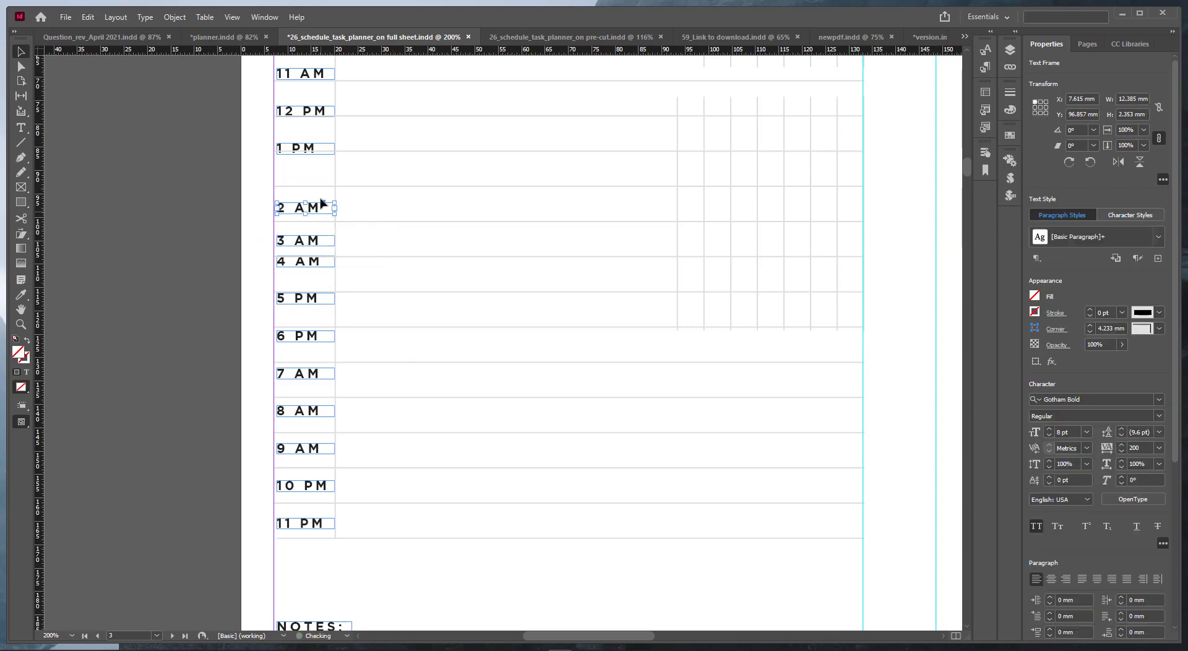
{"action": "left_click_drag", "start_coordinate": [319, 148], "coordinate": [319, 168]}
{"action": "scroll", "coordinate": [385, 214], "scroll_direction": "up", "scroll_amount": 2}
{"action": "left_click_drag", "start_coordinate": [314, 211], "coordinate": [314, 229]}
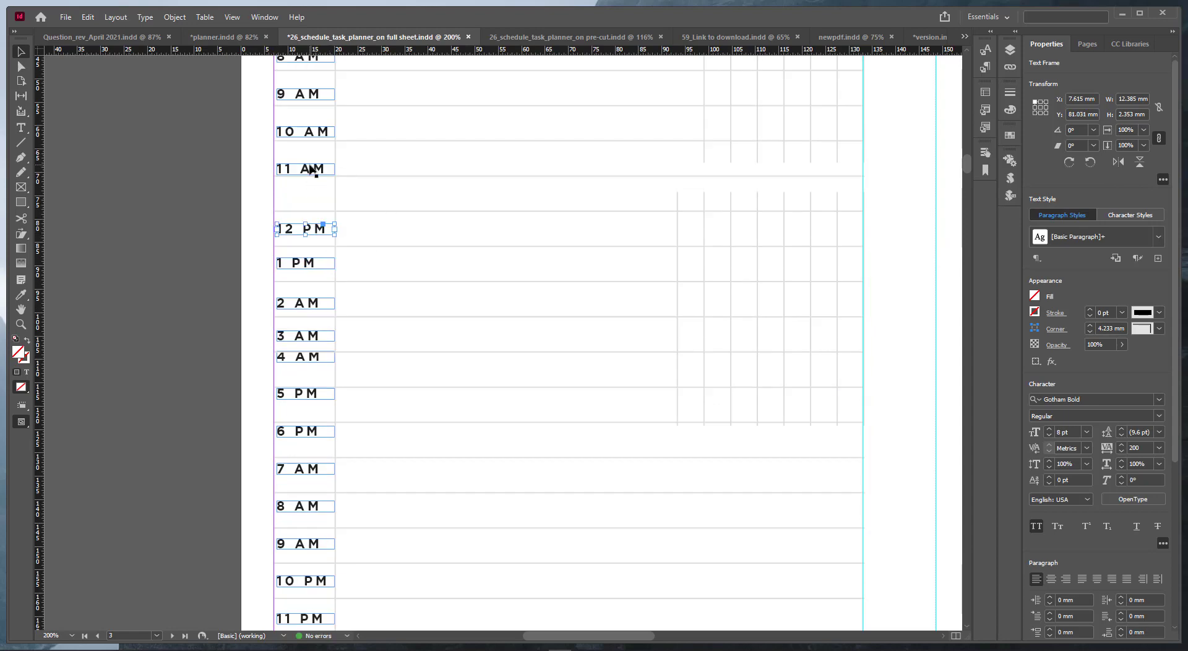
{"action": "left_click_drag", "start_coordinate": [313, 171], "coordinate": [318, 217]}
{"action": "scroll", "coordinate": [340, 183], "scroll_direction": "up", "scroll_amount": 1}
Step: Delete the ruled line just above 10 AM and distribute the remaining ruled lines evenly
{"action": "left_click", "coordinate": [394, 194]}
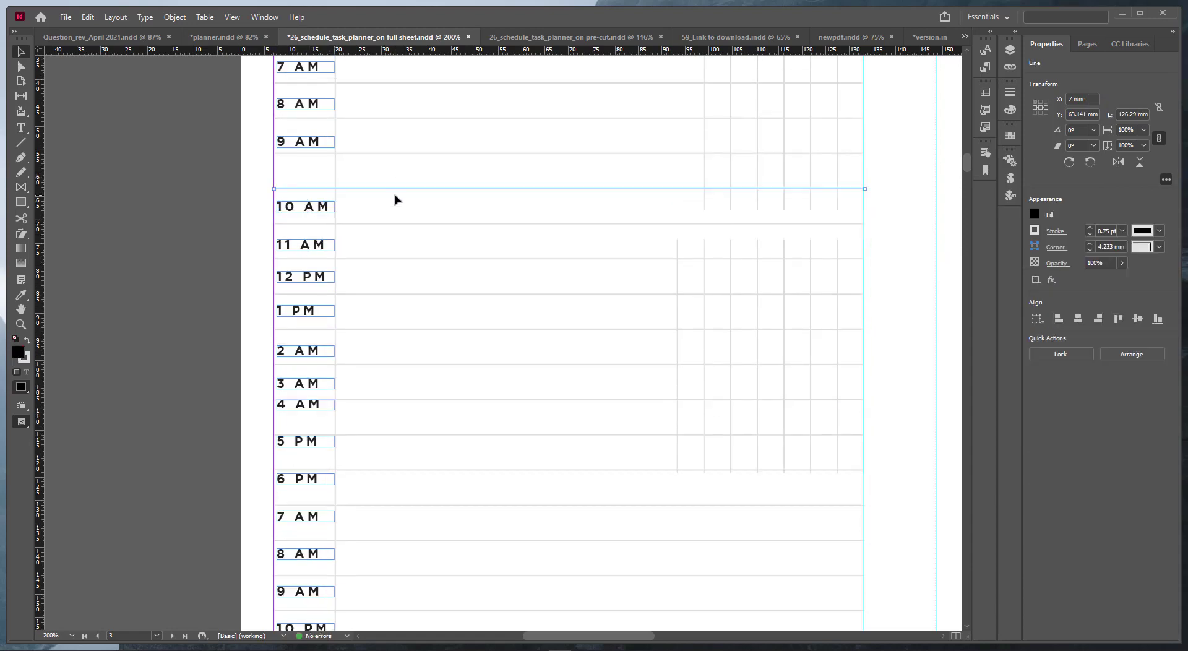
{"action": "scroll", "coordinate": [395, 206], "scroll_direction": "down", "scroll_amount": 3}
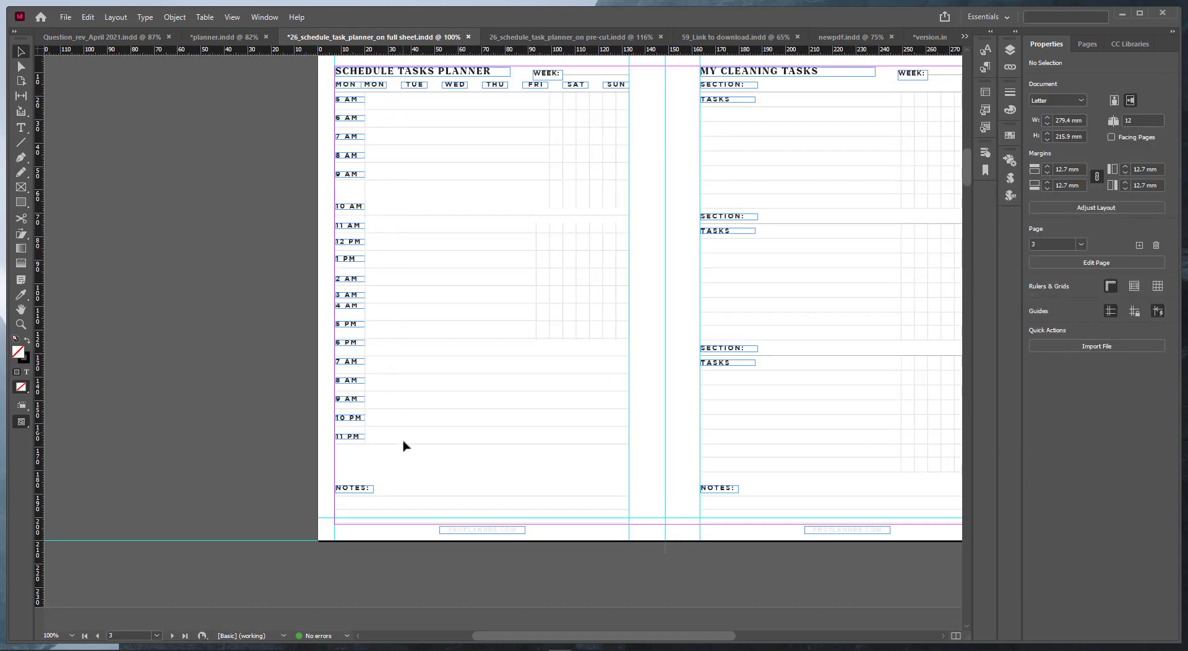
{"action": "left_click_drag", "start_coordinate": [403, 458], "coordinate": [400, 102]}
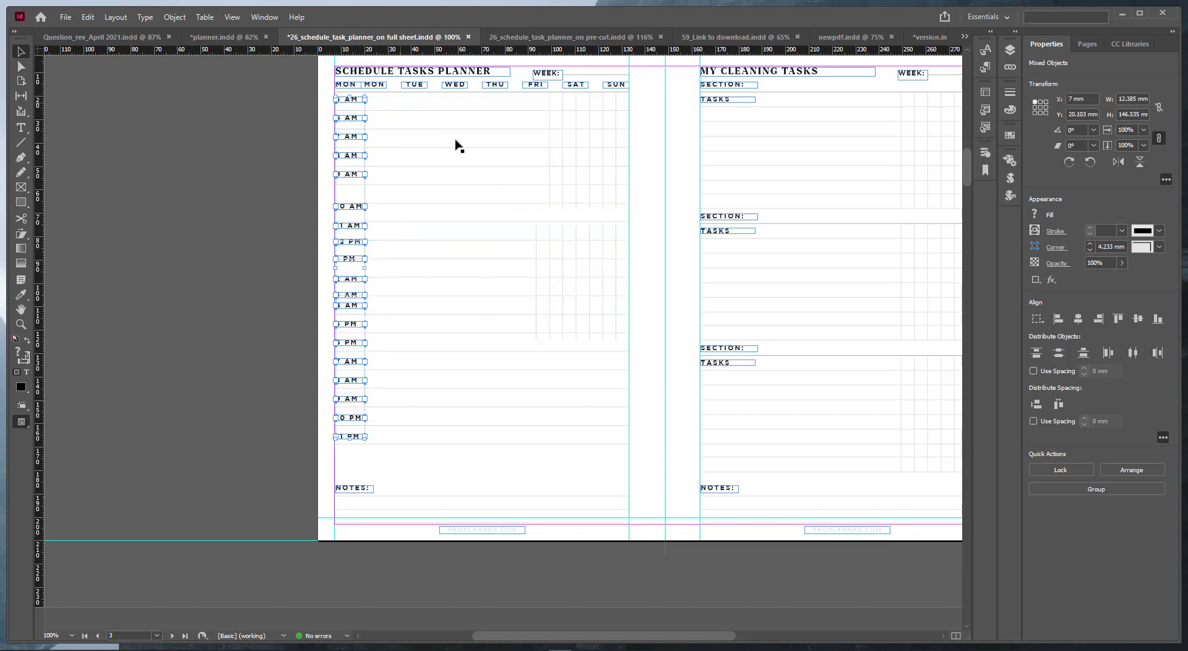
Step: Undo the last font change on the hourly time labels
{"action": "scroll", "coordinate": [1095, 404], "scroll_direction": "down", "scroll_amount": 5}
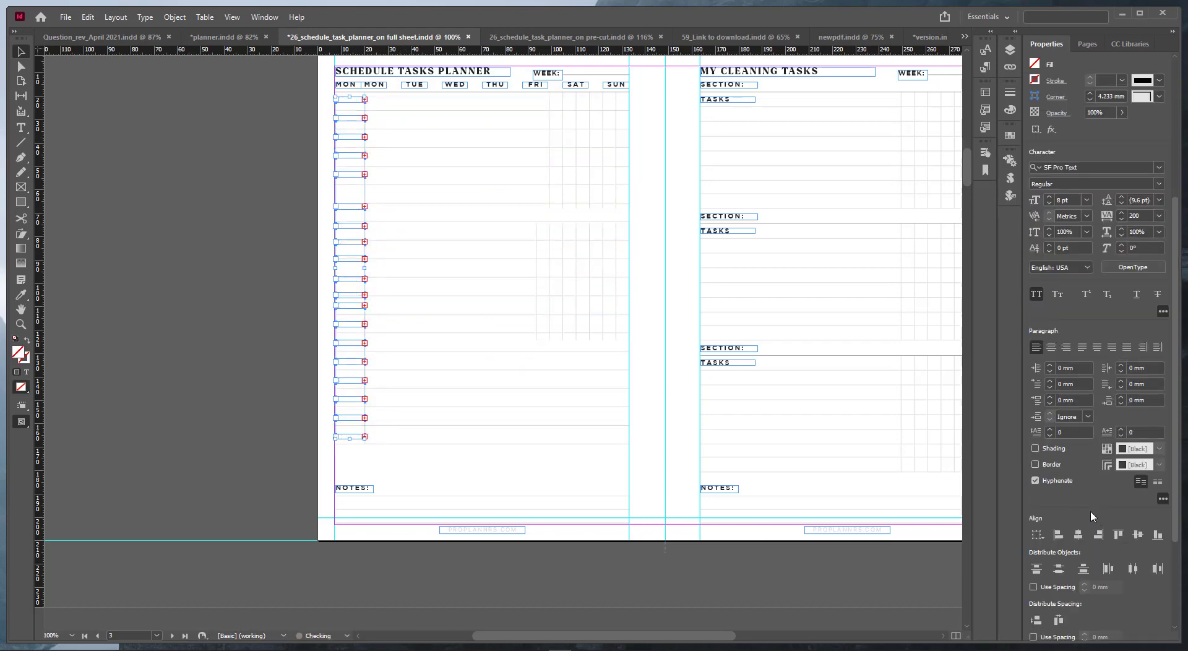
{"action": "key", "text": "ctrl+z"}
{"action": "key", "text": "ctrl+shift+z"}
{"action": "key", "text": "ctrl+z"}
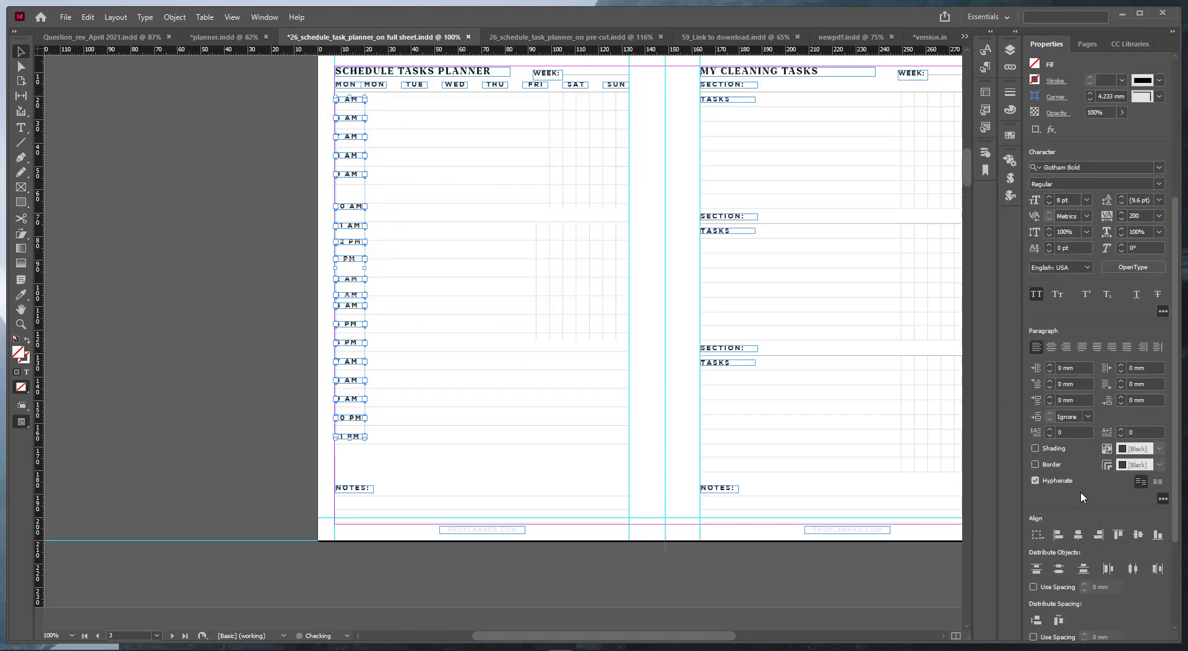
{"action": "key", "text": "ctrl+z"}
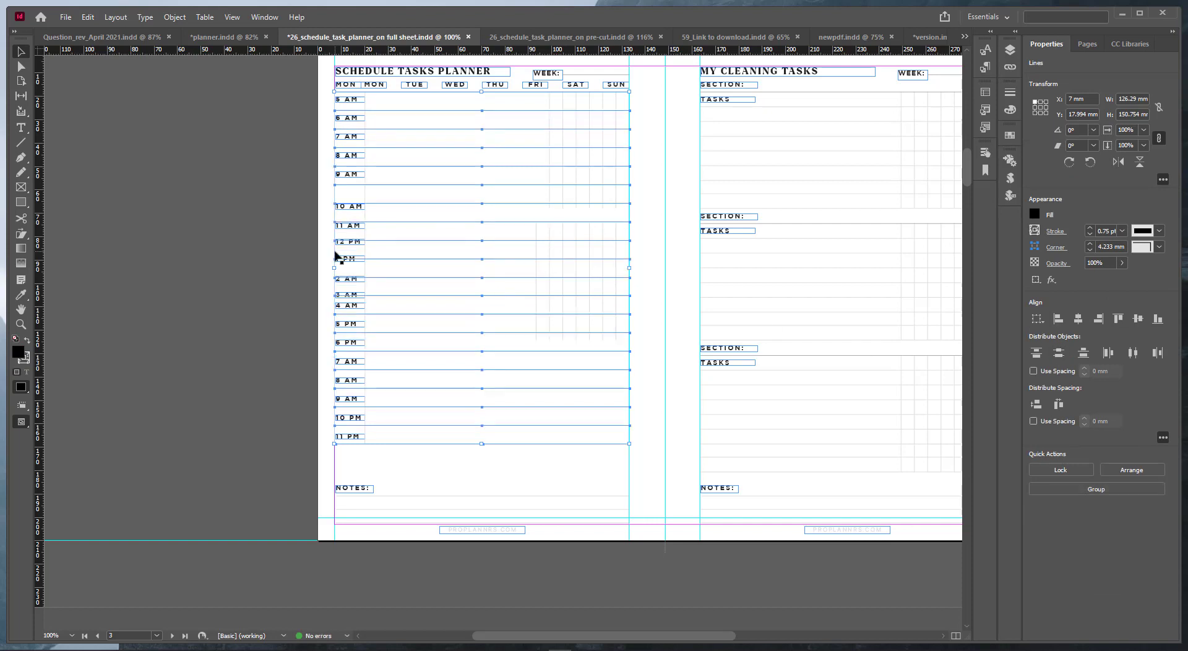
Step: Set the tracking of all time labels from 5 AM to 11 PM to -50 and distribute them evenly vertically
{"action": "left_click_drag", "start_coordinate": [326, 94], "coordinate": [356, 438]}
{"action": "left_click_drag", "start_coordinate": [400, 197], "coordinate": [409, 104]}
{"action": "scroll", "coordinate": [1160, 371], "scroll_direction": "down", "scroll_amount": 1}
{"action": "left_click", "coordinate": [1159, 371]}
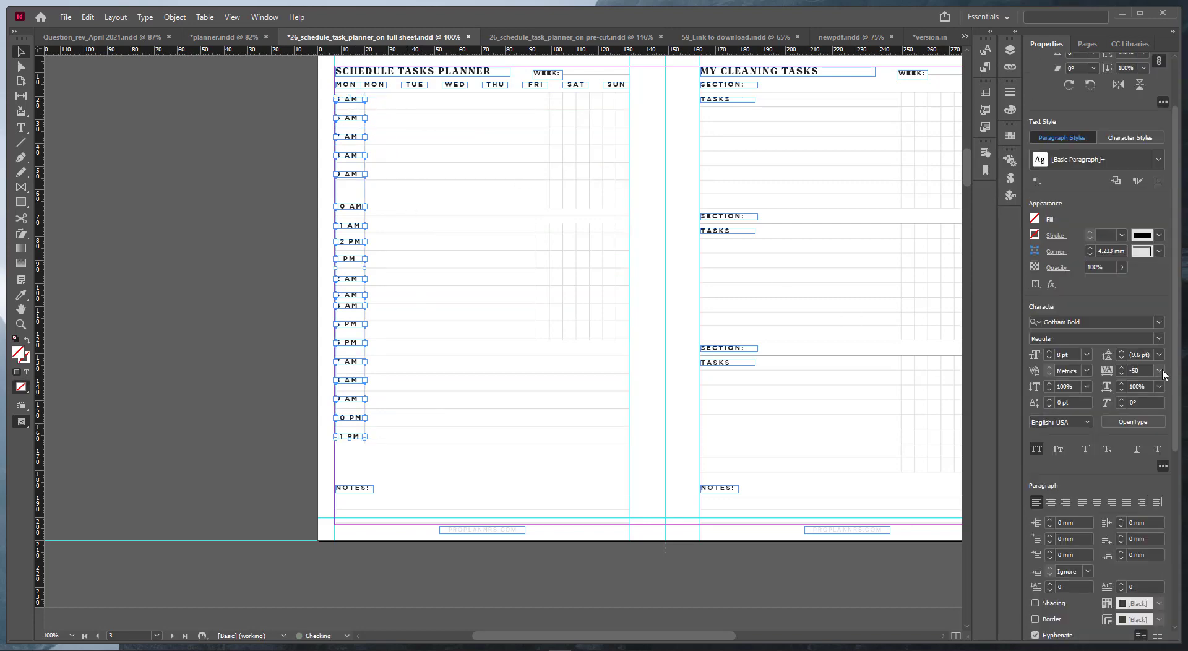
{"action": "left_click", "coordinate": [1140, 414]}
{"action": "scroll", "coordinate": [1071, 516], "scroll_direction": "down", "scroll_amount": 1}
{"action": "scroll", "coordinate": [1065, 588], "scroll_direction": "down", "scroll_amount": 1}
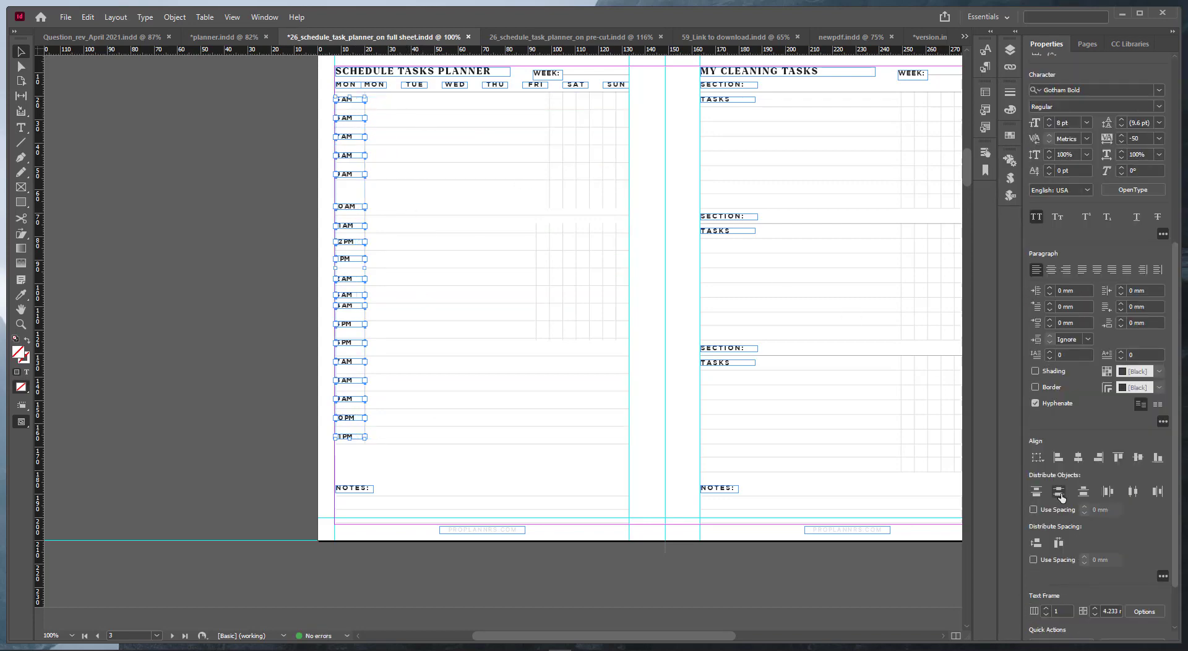
{"action": "left_click", "coordinate": [299, 239]}
Step: Reposition the time labels from 5 AM to 10 AM so each sits centred between its two ruled lines
{"action": "scroll", "coordinate": [339, 93], "scroll_direction": "up", "scroll_amount": 3}
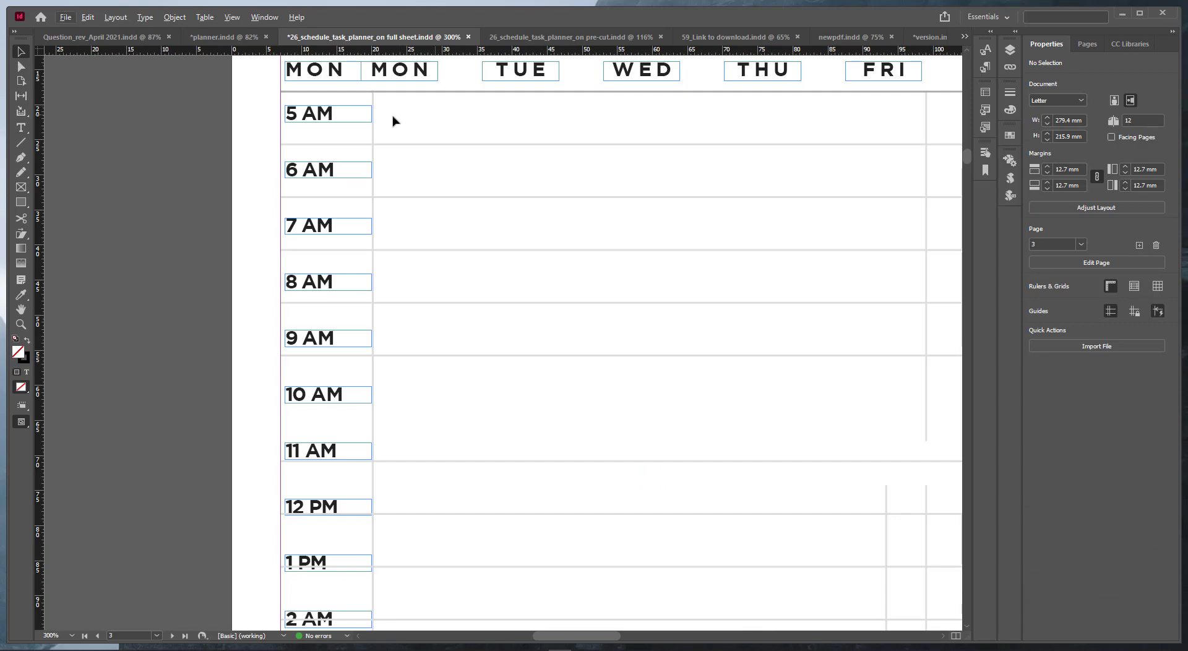
{"action": "scroll", "coordinate": [278, 118], "scroll_direction": "up", "scroll_amount": 1}
{"action": "scroll", "coordinate": [358, 204], "scroll_direction": "up", "scroll_amount": 2}
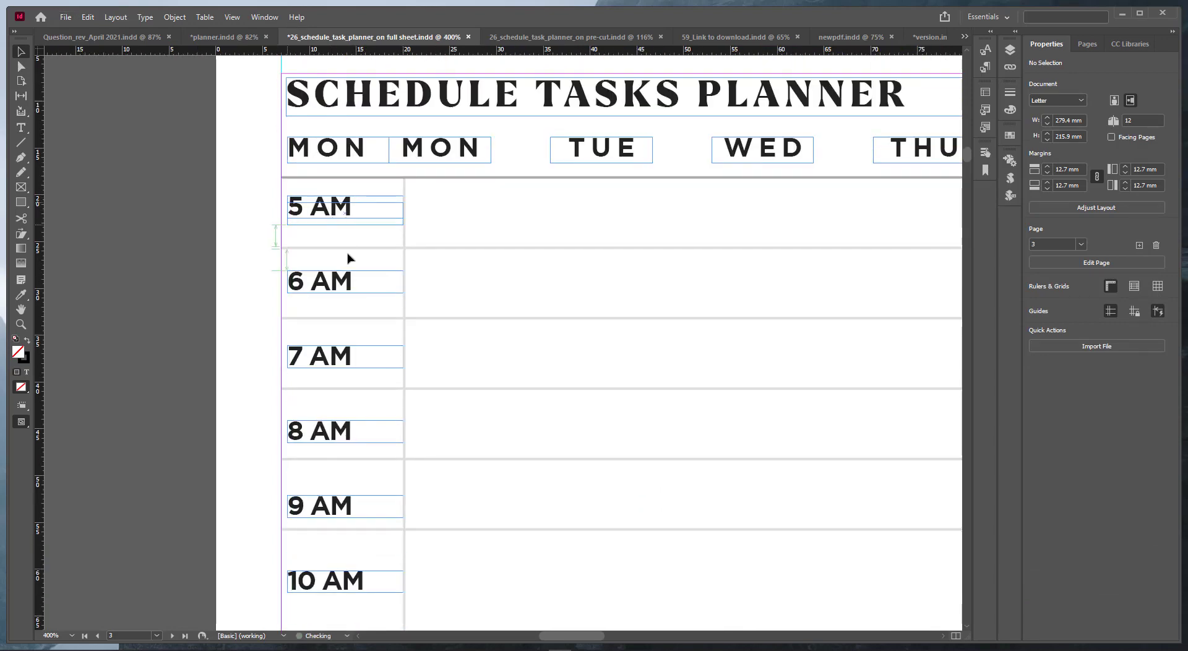
{"action": "left_click_drag", "start_coordinate": [347, 206], "coordinate": [347, 214]}
{"action": "left_click_drag", "start_coordinate": [329, 284], "coordinate": [330, 285]}
{"action": "left_click_drag", "start_coordinate": [345, 360], "coordinate": [331, 329]}
{"action": "scroll", "coordinate": [339, 347], "scroll_direction": "down", "scroll_amount": 2}
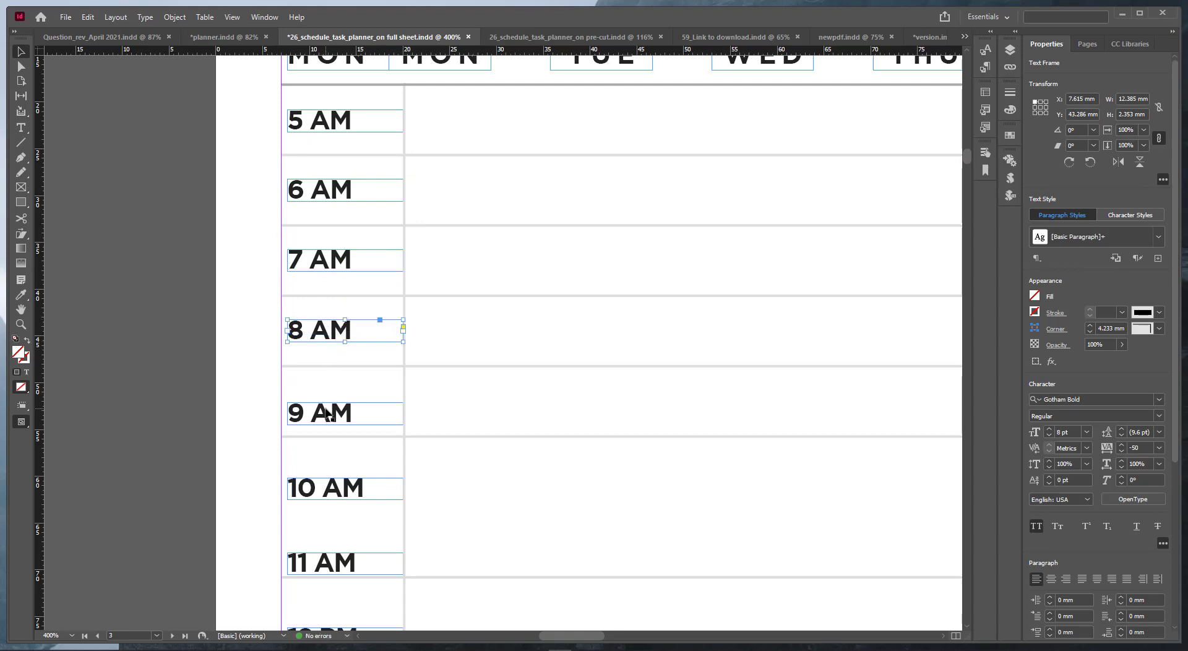
{"action": "left_click_drag", "start_coordinate": [328, 414], "coordinate": [328, 403]}
{"action": "scroll", "coordinate": [327, 405], "scroll_direction": "down", "scroll_amount": 3}
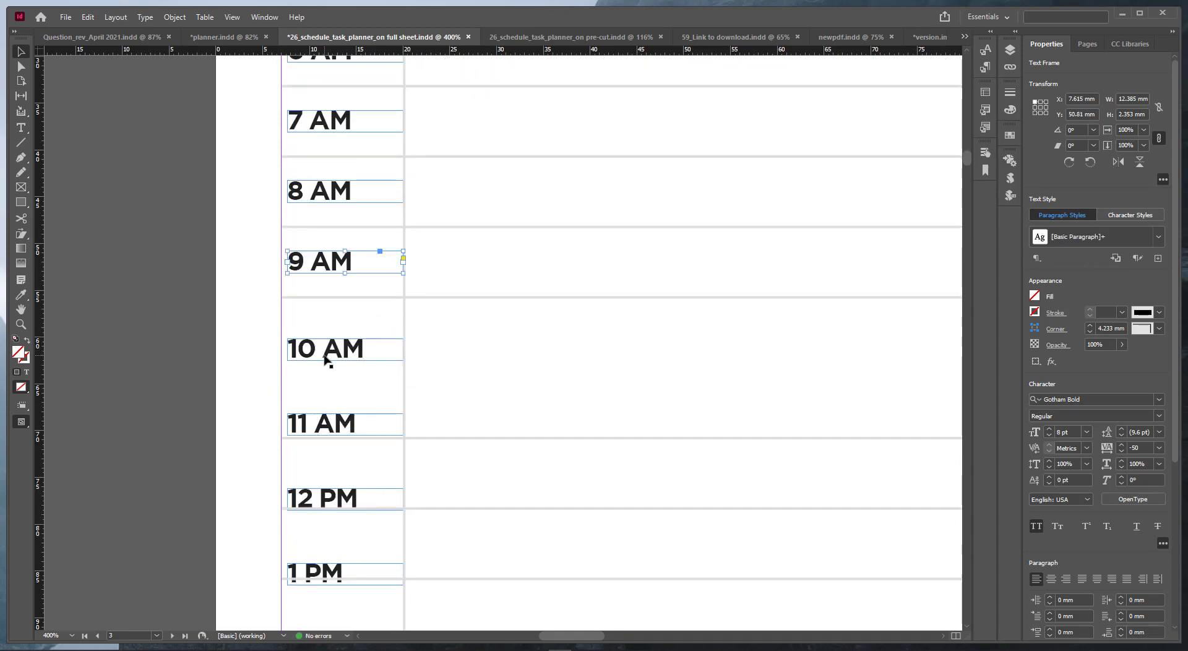
{"action": "left_click_drag", "start_coordinate": [326, 361], "coordinate": [326, 344]}
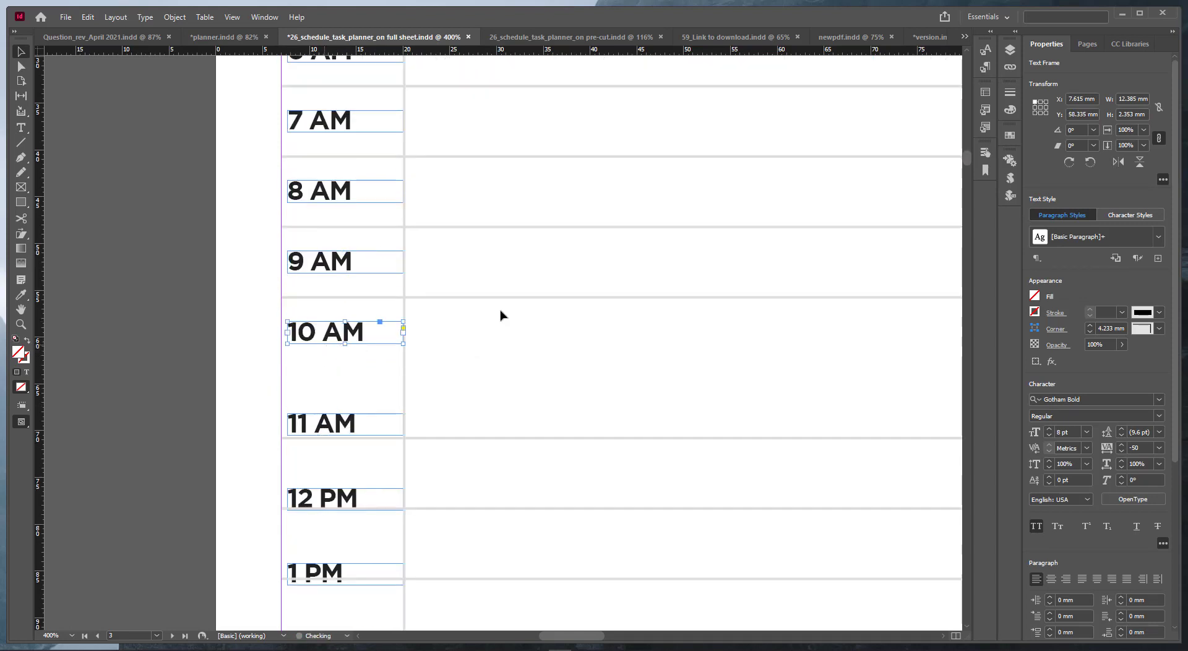
Step: Copy the ruled line above 10 AM into the gap below that label and centre the 11 AM label beneath the copy
{"action": "left_click_drag", "start_coordinate": [500, 298], "coordinate": [500, 365]}
{"action": "left_click", "coordinate": [411, 394]}
{"action": "left_click_drag", "start_coordinate": [329, 424], "coordinate": [328, 365]}
{"action": "left_click", "coordinate": [481, 407]}
Step: Move the remaining time labels from 12 PM to 11 PM up so each sits centred between its ruled lines
{"action": "scroll", "coordinate": [481, 407], "scroll_direction": "down", "scroll_amount": 1}
{"action": "scroll", "coordinate": [481, 410], "scroll_direction": "down", "scroll_amount": 1}
{"action": "scroll", "coordinate": [456, 392], "scroll_direction": "down", "scroll_amount": 2}
{"action": "left_click_drag", "start_coordinate": [339, 469], "coordinate": [340, 432]}
{"action": "scroll", "coordinate": [339, 457], "scroll_direction": "down", "scroll_amount": 3}
{"action": "scroll", "coordinate": [342, 451], "scroll_direction": "down", "scroll_amount": 3}
{"action": "left_click_drag", "start_coordinate": [337, 564], "coordinate": [334, 506]}
{"action": "scroll", "coordinate": [334, 506], "scroll_direction": "down", "scroll_amount": 4}
{"action": "left_click_drag", "start_coordinate": [334, 451], "coordinate": [336, 389]}
{"action": "left_click_drag", "start_coordinate": [339, 526], "coordinate": [340, 456]}
{"action": "scroll", "coordinate": [340, 457], "scroll_direction": "down", "scroll_amount": 3}
{"action": "left_click_drag", "start_coordinate": [340, 461], "coordinate": [344, 392]}
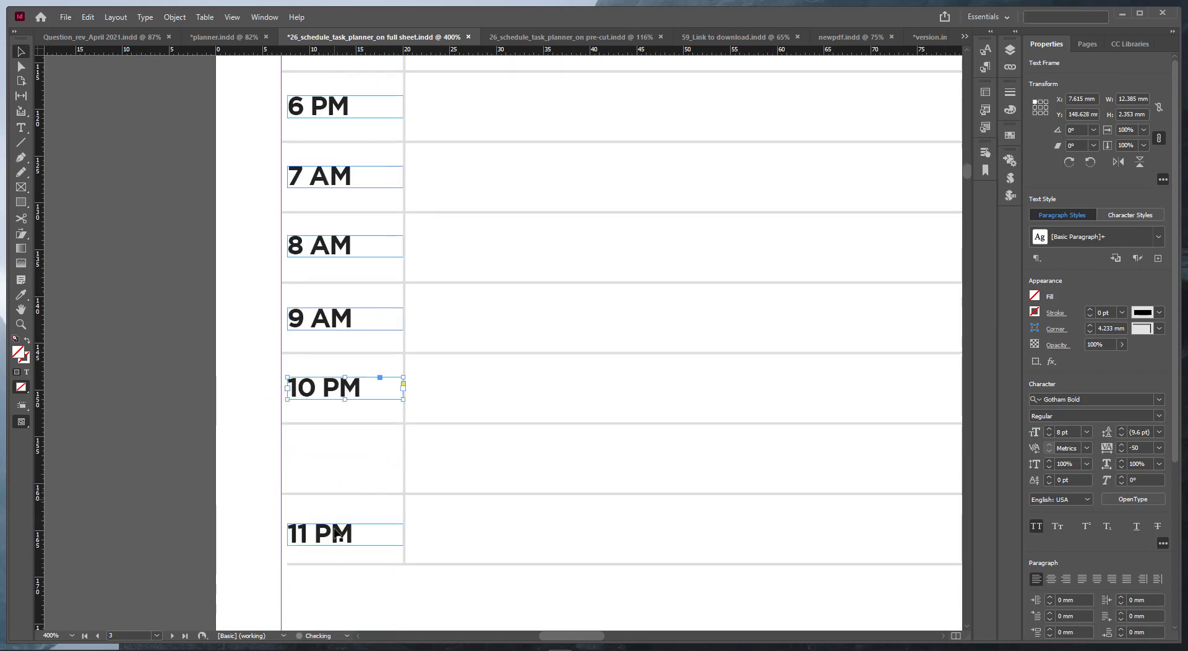
{"action": "left_click_drag", "start_coordinate": [336, 542], "coordinate": [335, 467]}
Step: Delete the lowest ruled line and shorten the vertical divider to end at the ruled line directly below 11 PM
{"action": "left_click", "coordinate": [427, 563]}
{"action": "key", "text": "Delete"}
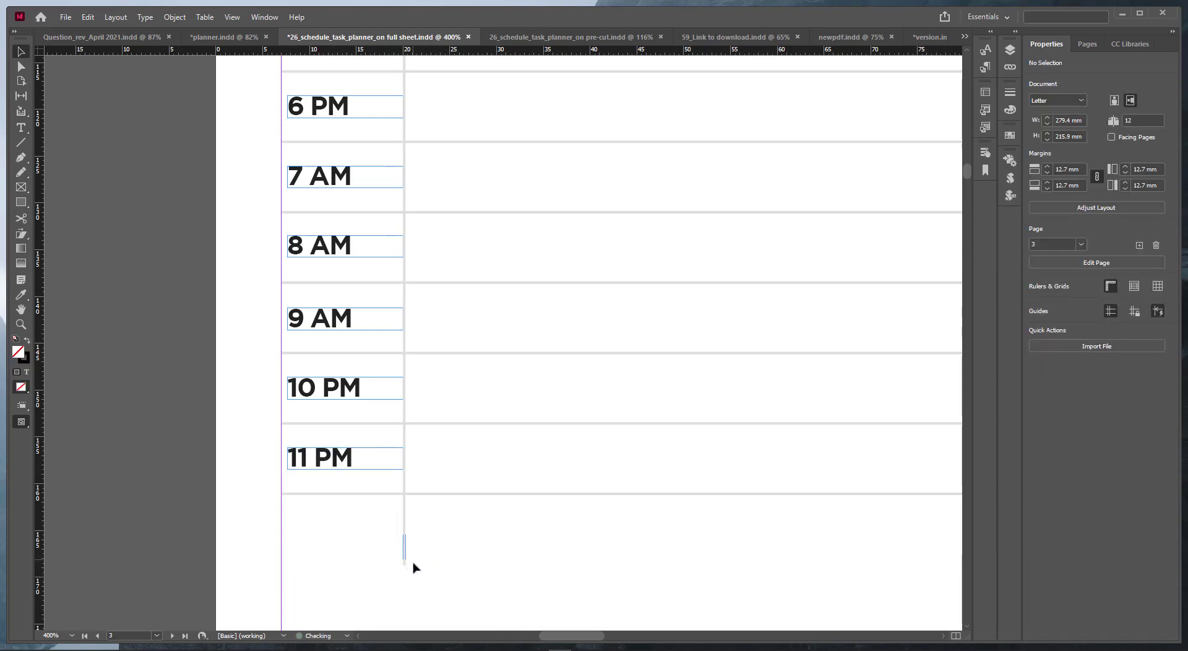
{"action": "left_click_drag", "start_coordinate": [404, 564], "coordinate": [404, 493]}
{"action": "left_click", "coordinate": [562, 557]}
Step: Delete the vertical grid lines between the 12 PM and 6 PM rows
{"action": "key", "text": "ctrl+1"}
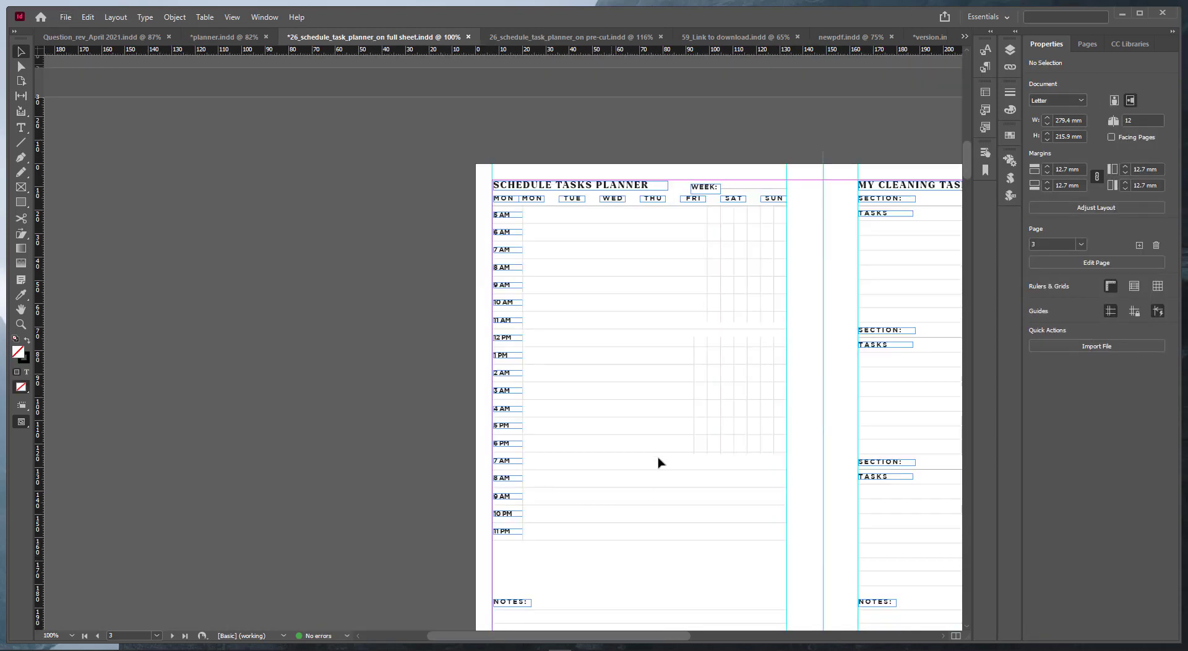
{"action": "left_click_drag", "start_coordinate": [676, 446], "coordinate": [786, 454]}
{"action": "key", "text": "Delete"}
Step: Move the upper grid's first vertical line over beside the Monday column and distribute the vertical lines evenly across the planner
{"action": "left_click_drag", "start_coordinate": [707, 310], "coordinate": [793, 290]}
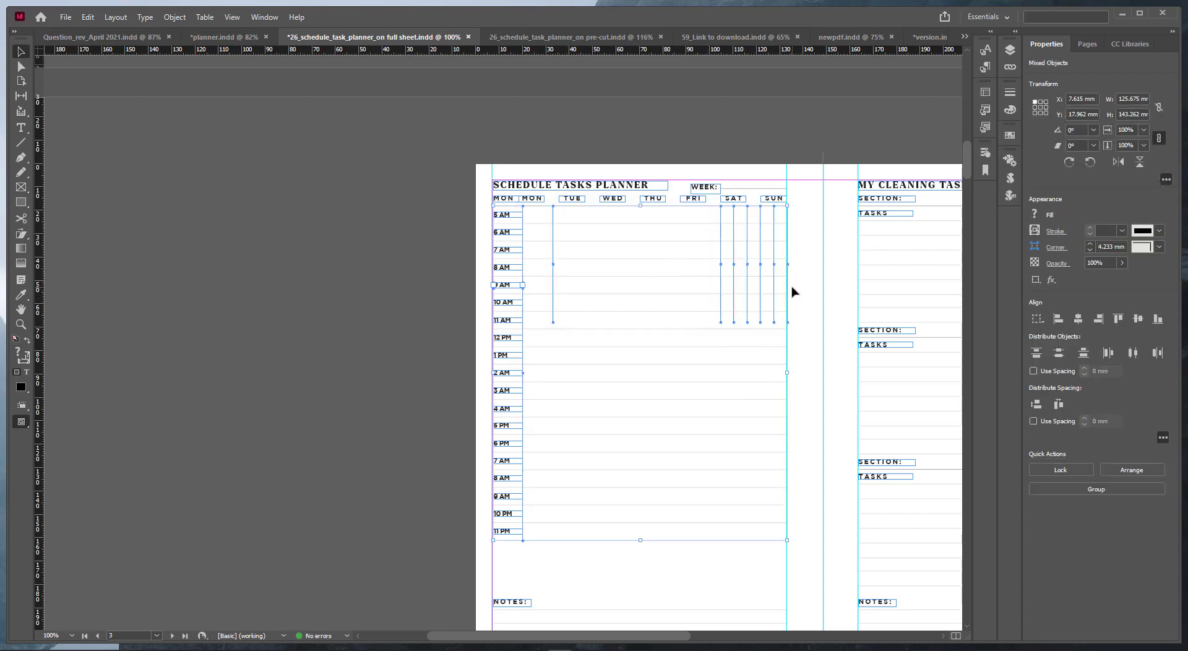
{"action": "left_click", "coordinate": [1129, 358]}
{"action": "left_click", "coordinate": [809, 299]}
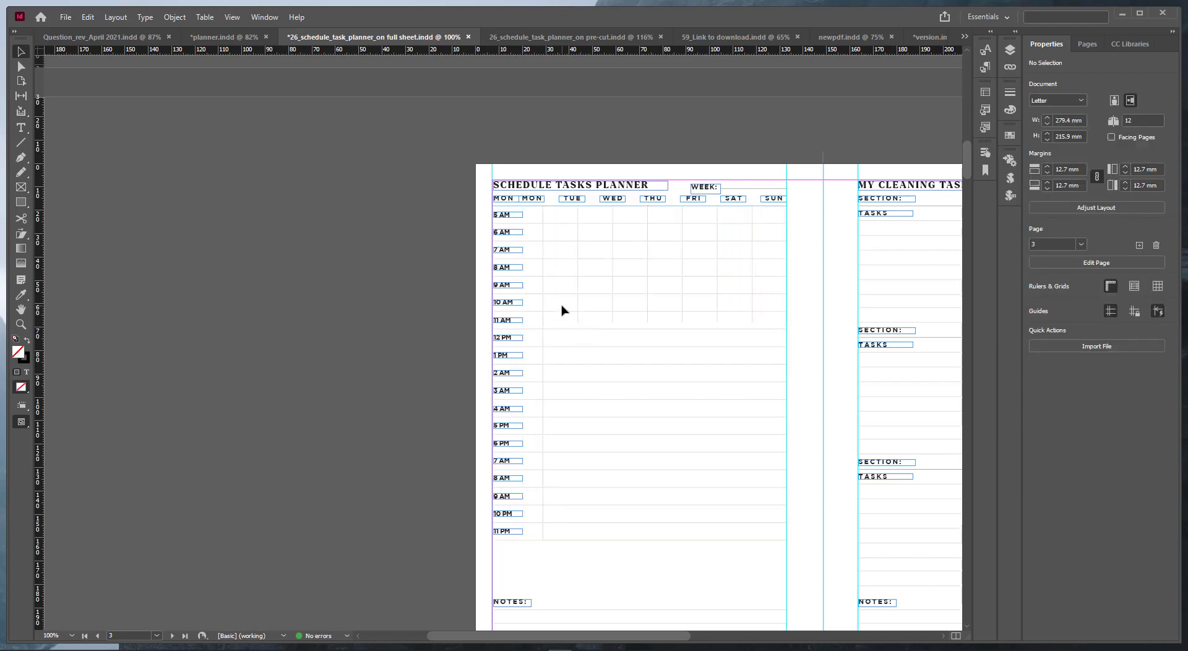
Step: Distribute the planner's vertical lines evenly from the hours column divider to the outer edge, excluding the 10 AM label
{"action": "left_click_drag", "start_coordinate": [542, 344], "coordinate": [790, 308]}
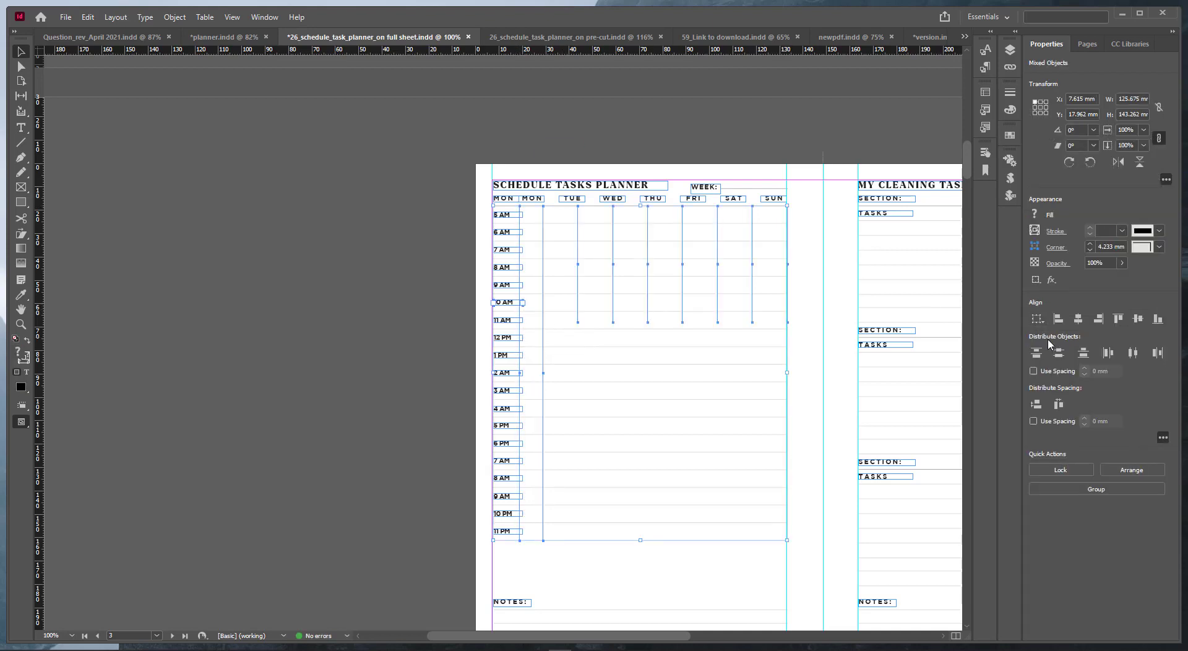
{"action": "left_click", "coordinate": [1132, 355]}
{"action": "key", "text": "ctrl+z"}
{"action": "left_click", "coordinate": [509, 303], "text": "shift"}
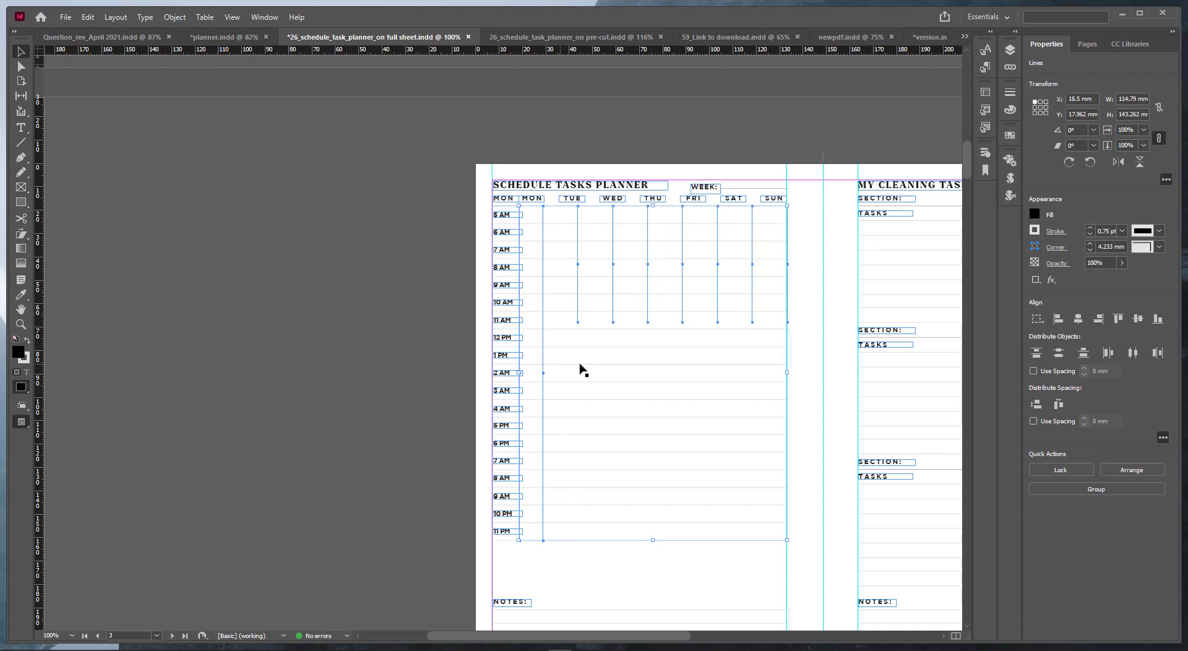
{"action": "left_click", "coordinate": [1131, 354]}
{"action": "left_click", "coordinate": [689, 265]}
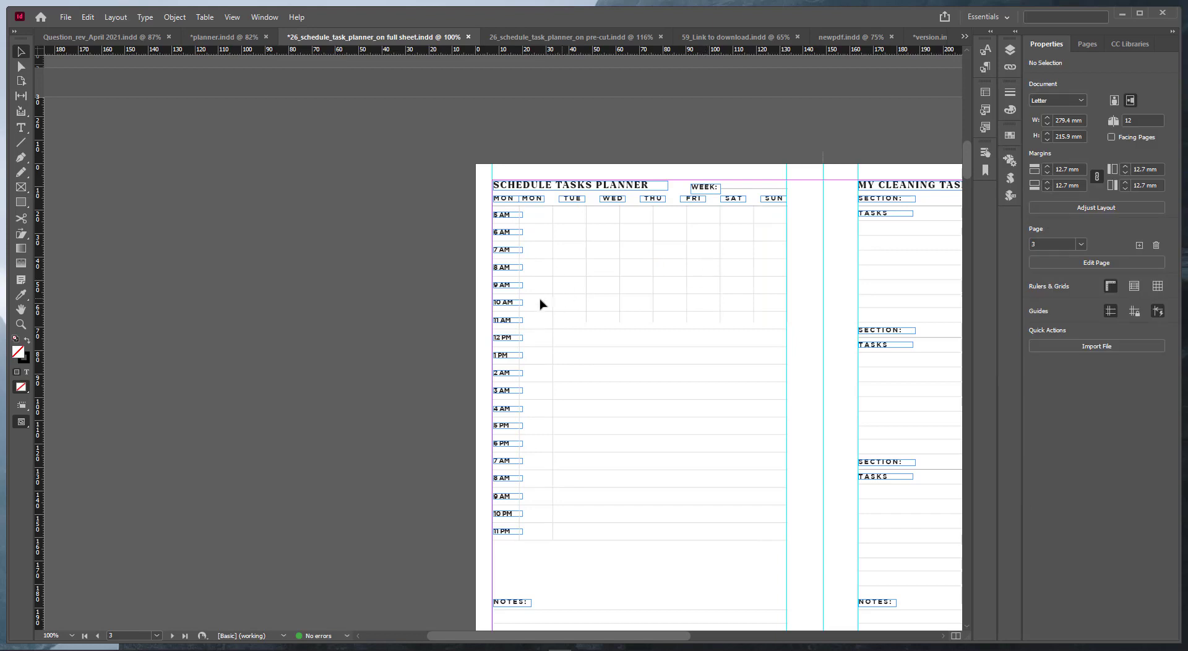
Step: Extend the short vertical lines down to the ruled line directly below 11 PM
{"action": "left_click_drag", "start_coordinate": [540, 303], "coordinate": [811, 317]}
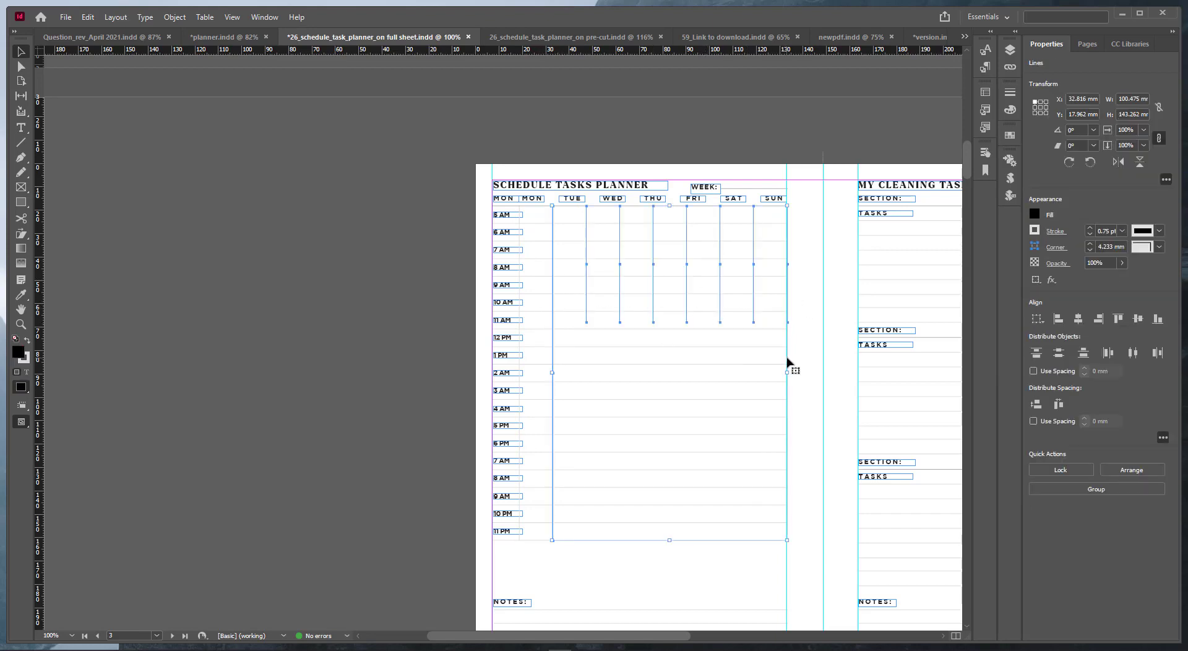
{"action": "left_click", "coordinate": [623, 334]}
{"action": "left_click_drag", "start_coordinate": [575, 302], "coordinate": [787, 318]}
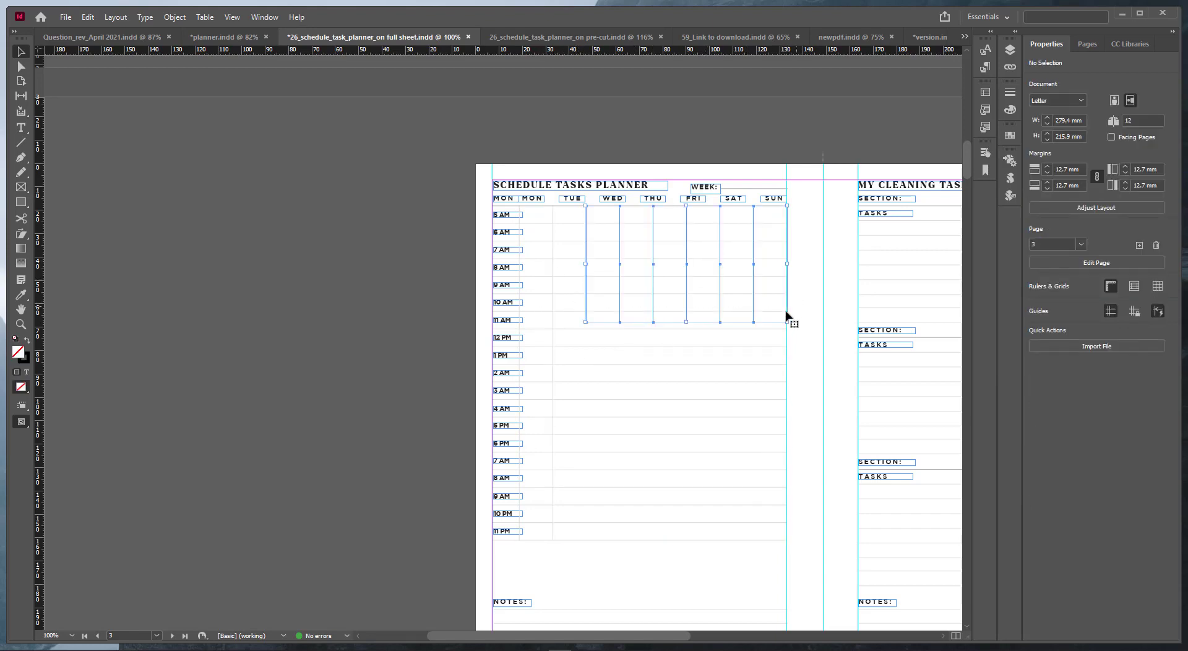
{"action": "left_click_drag", "start_coordinate": [686, 322], "coordinate": [686, 542]}
{"action": "left_click", "coordinate": [808, 455]}
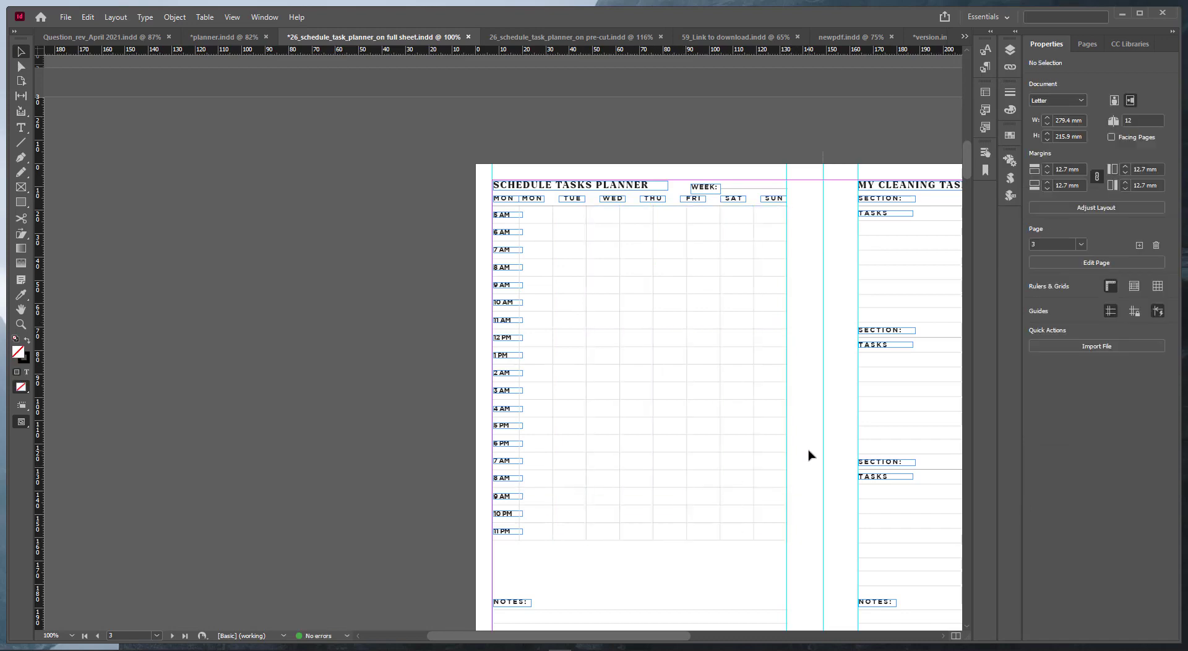
Step: Fit the SUN and SAT heading frames to the width of the last two columns
{"action": "scroll", "coordinate": [774, 214], "scroll_direction": "up", "scroll_amount": 3, "text": "alt"}
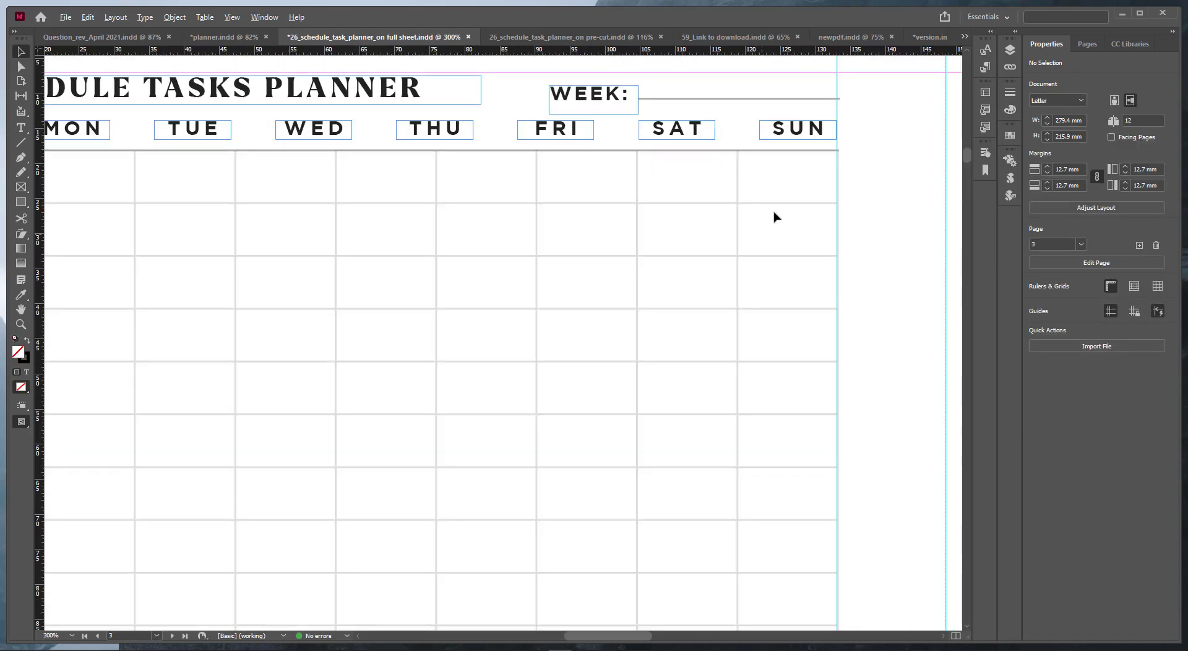
{"action": "left_click_drag", "start_coordinate": [783, 115], "coordinate": [718, 114]}
{"action": "key", "text": "ctrl+a"}
{"action": "left_click", "coordinate": [900, 148]}
{"action": "key", "text": "ctrl+z"}
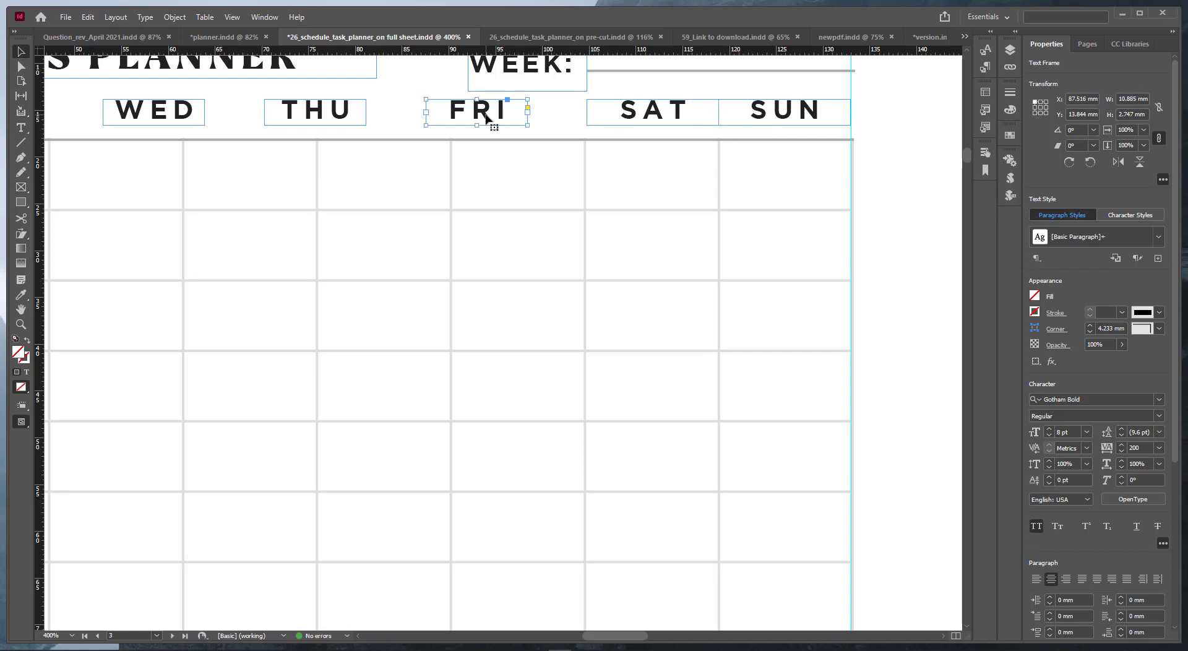
Step: Move and widen the FRI, THU and WED heading frames to fit side by side over their grid columns
{"action": "left_click_drag", "start_coordinate": [493, 122], "coordinate": [586, 112]}
{"action": "left_click_drag", "start_coordinate": [394, 141], "coordinate": [629, 140]}
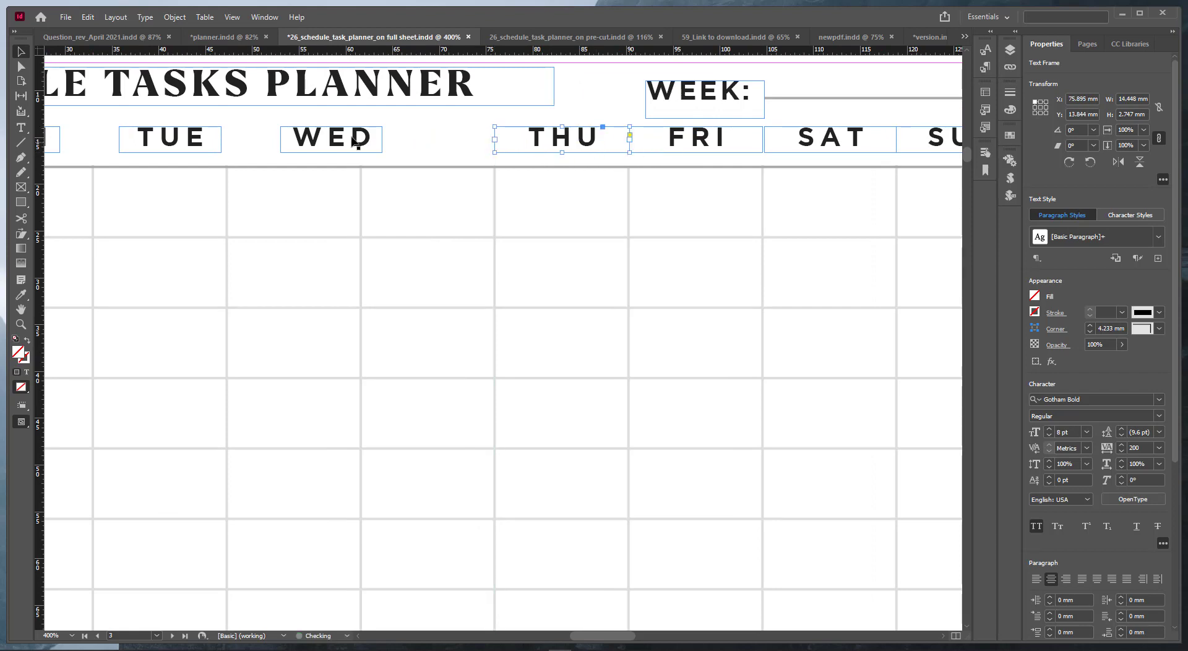
{"action": "left_click_drag", "start_coordinate": [353, 141], "coordinate": [496, 141]}
{"action": "left_click_drag", "start_coordinate": [226, 148], "coordinate": [398, 164]}
{"action": "scroll", "coordinate": [347, 160], "scroll_direction": "down", "scroll_amount": 2}
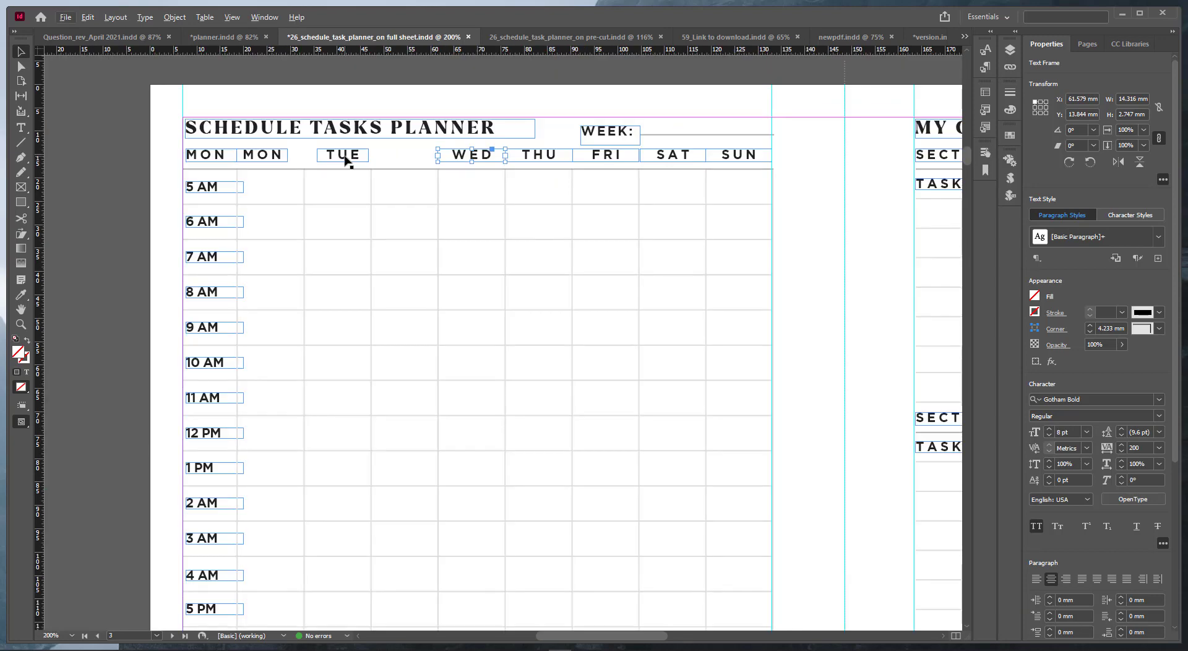
Step: Widen the second MON heading frame to its column and fit the TUE heading frame to the column beside it
{"action": "scroll", "coordinate": [310, 160], "scroll_direction": "up", "scroll_amount": 2}
{"action": "left_click", "coordinate": [262, 161]}
{"action": "left_click_drag", "start_coordinate": [271, 147], "coordinate": [340, 149]}
{"action": "left_click", "coordinate": [392, 151]}
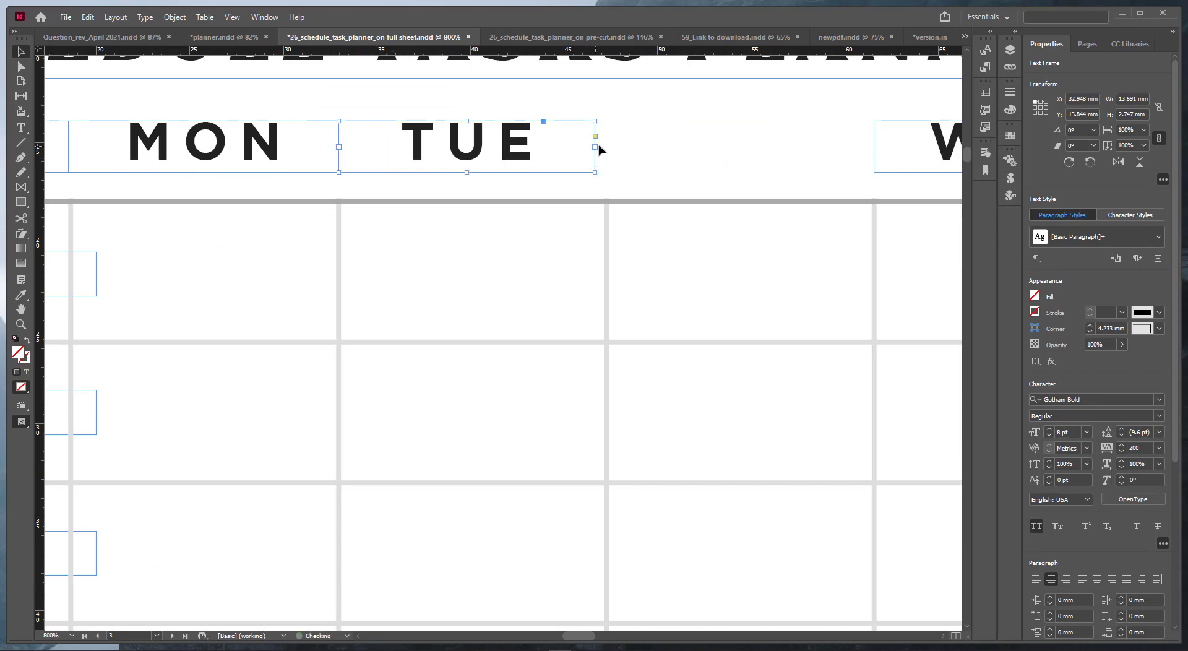
{"action": "left_click_drag", "start_coordinate": [595, 147], "coordinate": [606, 147]}
{"action": "left_click", "coordinate": [661, 152]}
Step: Delete the vertical line between MON and TUE and distribute the remaining vertical lines evenly for seven day columns
{"action": "scroll", "coordinate": [663, 154], "scroll_direction": "down", "scroll_amount": 6}
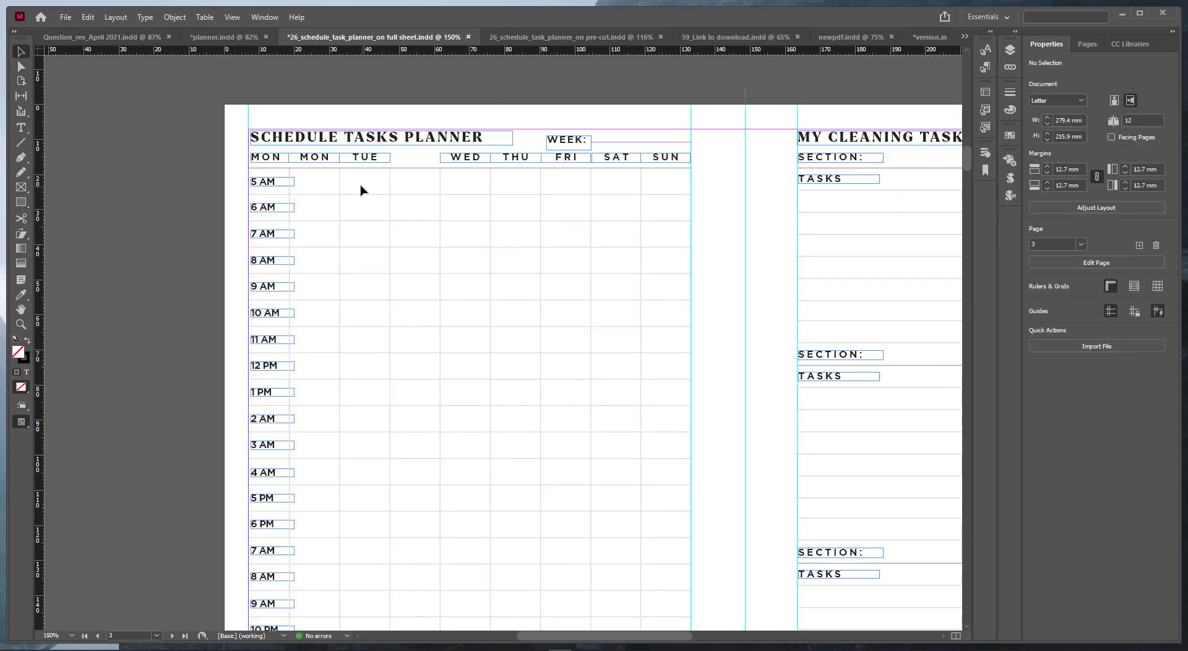
{"action": "key", "text": "Delete"}
{"action": "left_click_drag", "start_coordinate": [330, 181], "coordinate": [698, 188]}
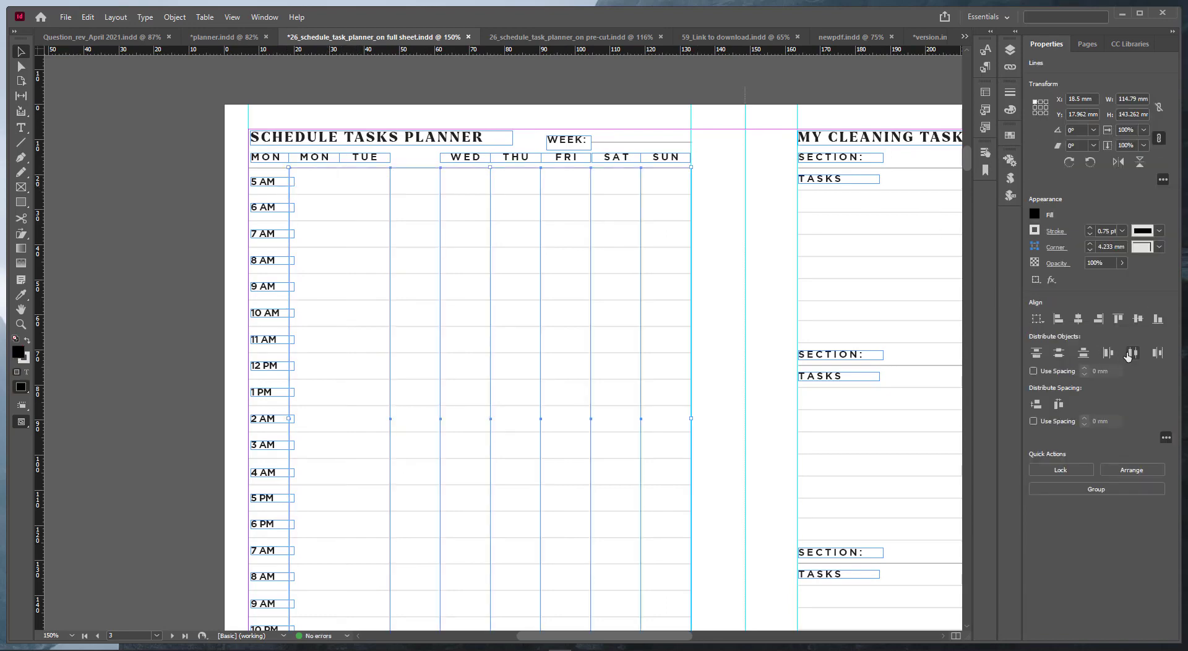
{"action": "left_click", "coordinate": [1132, 352]}
{"action": "left_click", "coordinate": [699, 223]}
Step: Refit the second MON heading and the TUE heading to the widened first two day columns
{"action": "scroll", "coordinate": [334, 179], "scroll_direction": "up", "scroll_amount": 5}
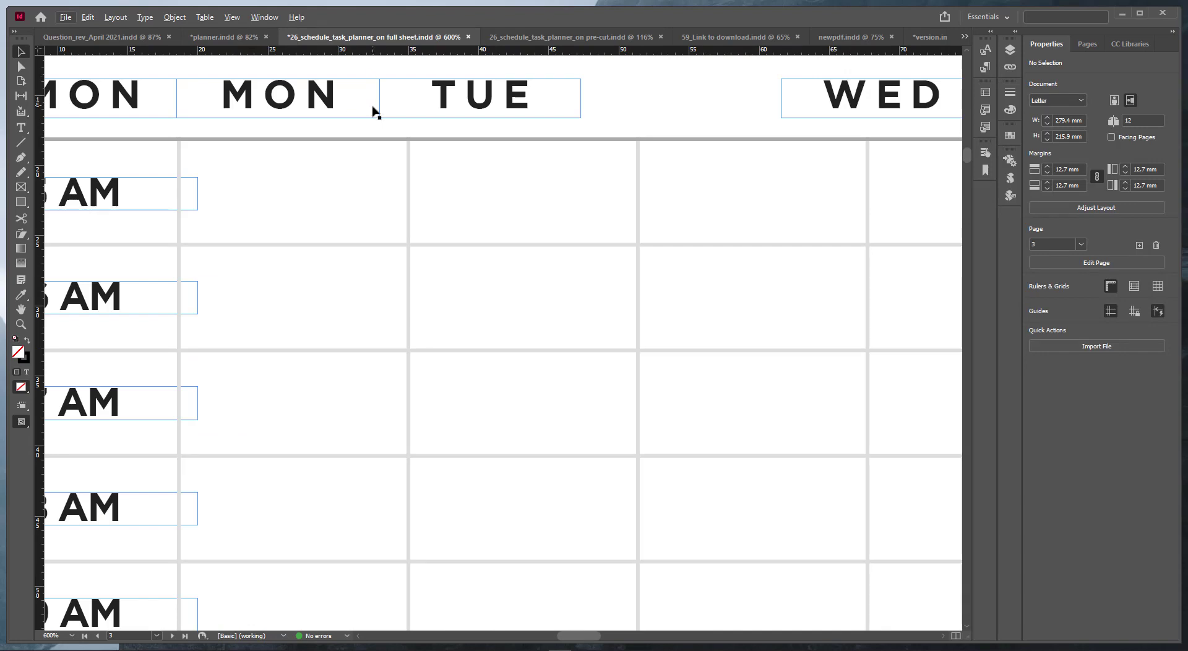
{"action": "left_click", "coordinate": [372, 106]}
{"action": "left_click_drag", "start_coordinate": [379, 98], "coordinate": [490, 103]}
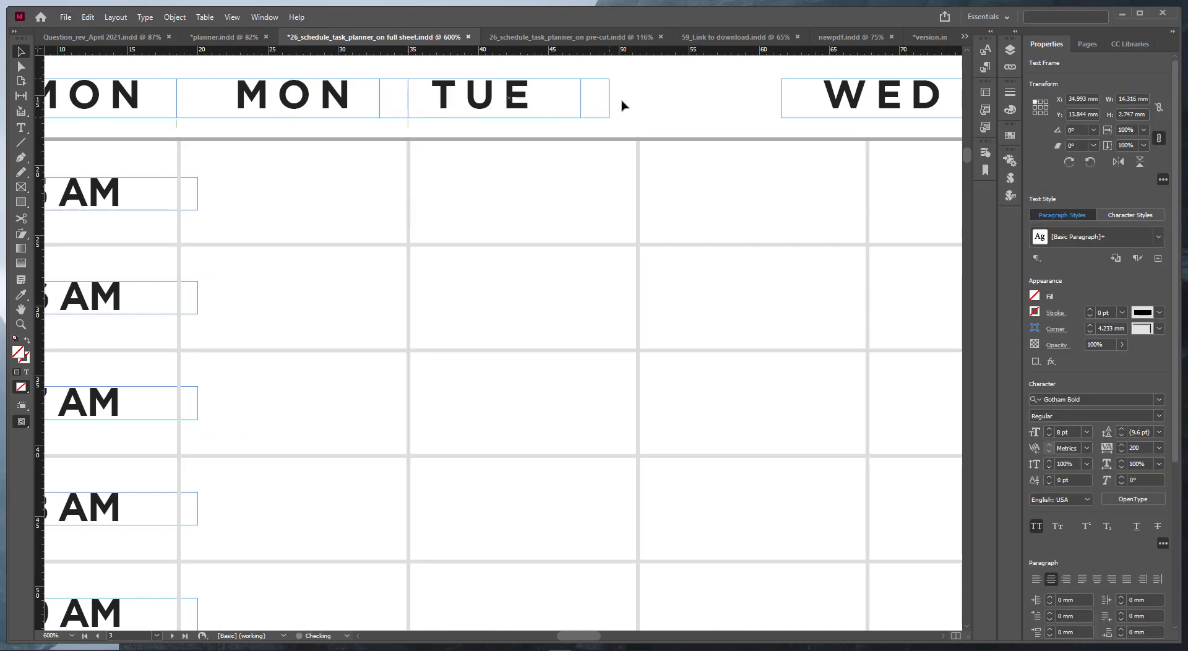
{"action": "left_click_drag", "start_coordinate": [610, 104], "coordinate": [638, 106]}
Step: Move the WED and THU headings beside TUE and widen their frames to match their columns
{"action": "left_click_drag", "start_coordinate": [813, 107], "coordinate": [685, 109]}
{"action": "scroll", "coordinate": [557, 164], "scroll_direction": "right", "scroll_amount": 4}
{"action": "scroll", "coordinate": [557, 164], "scroll_direction": "up", "scroll_amount": 1}
{"action": "left_click_drag", "start_coordinate": [567, 146], "coordinate": [595, 149]}
{"action": "left_click_drag", "start_coordinate": [764, 155], "coordinate": [649, 156]}
{"action": "left_click_drag", "start_coordinate": [727, 166], "coordinate": [400, 201]}
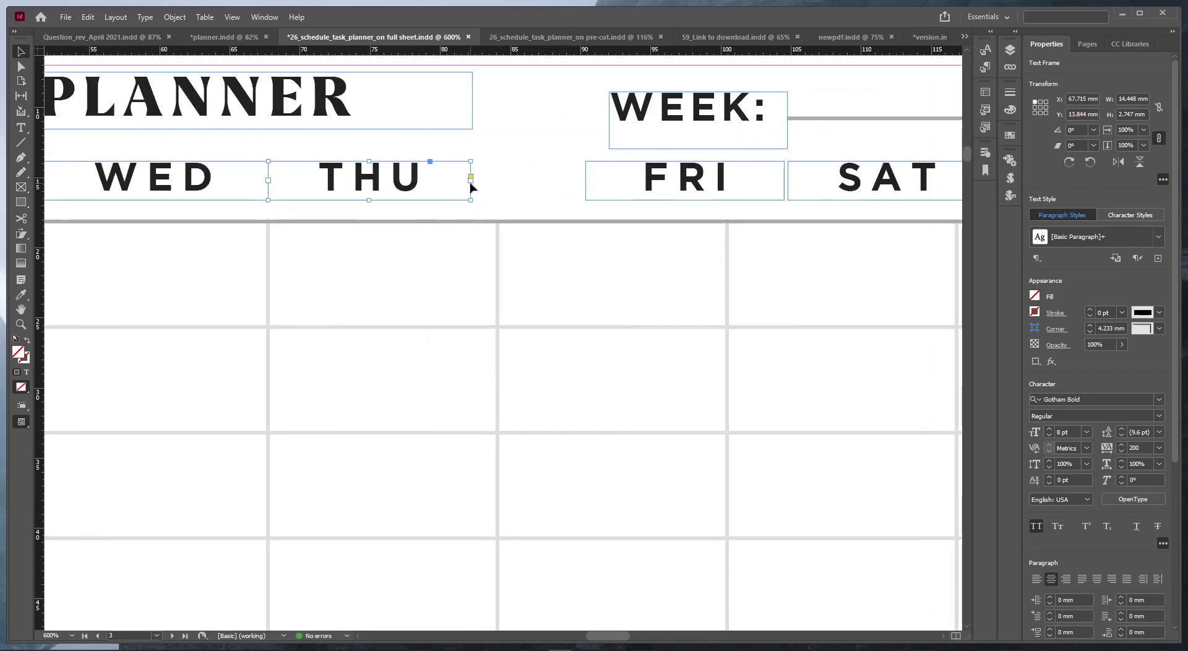
{"action": "left_click_drag", "start_coordinate": [472, 183], "coordinate": [499, 183]}
Step: Move the FRI, SAT and SUN headings over their columns and widen each frame to the column width
{"action": "left_click_drag", "start_coordinate": [670, 186], "coordinate": [585, 185]}
{"action": "scroll", "coordinate": [499, 207], "scroll_direction": "right", "scroll_amount": 4}
{"action": "scroll", "coordinate": [498, 208], "scroll_direction": "up", "scroll_amount": 1}
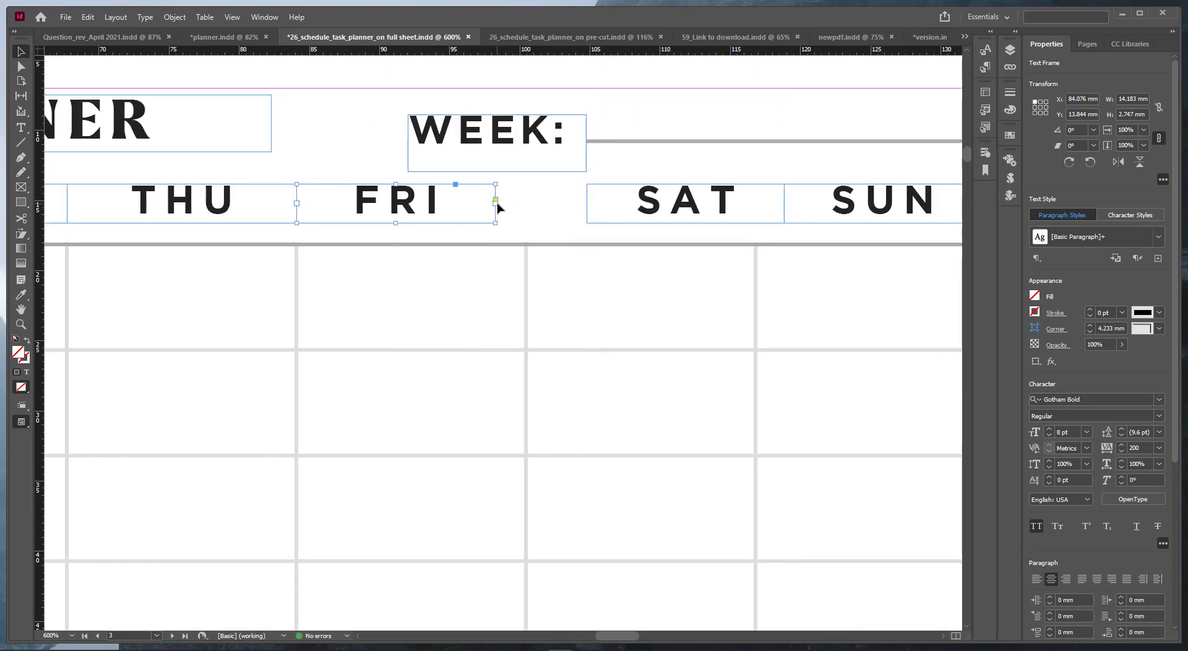
{"action": "left_click_drag", "start_coordinate": [498, 208], "coordinate": [431, 219]}
{"action": "scroll", "coordinate": [528, 204], "scroll_direction": "right", "scroll_amount": 3}
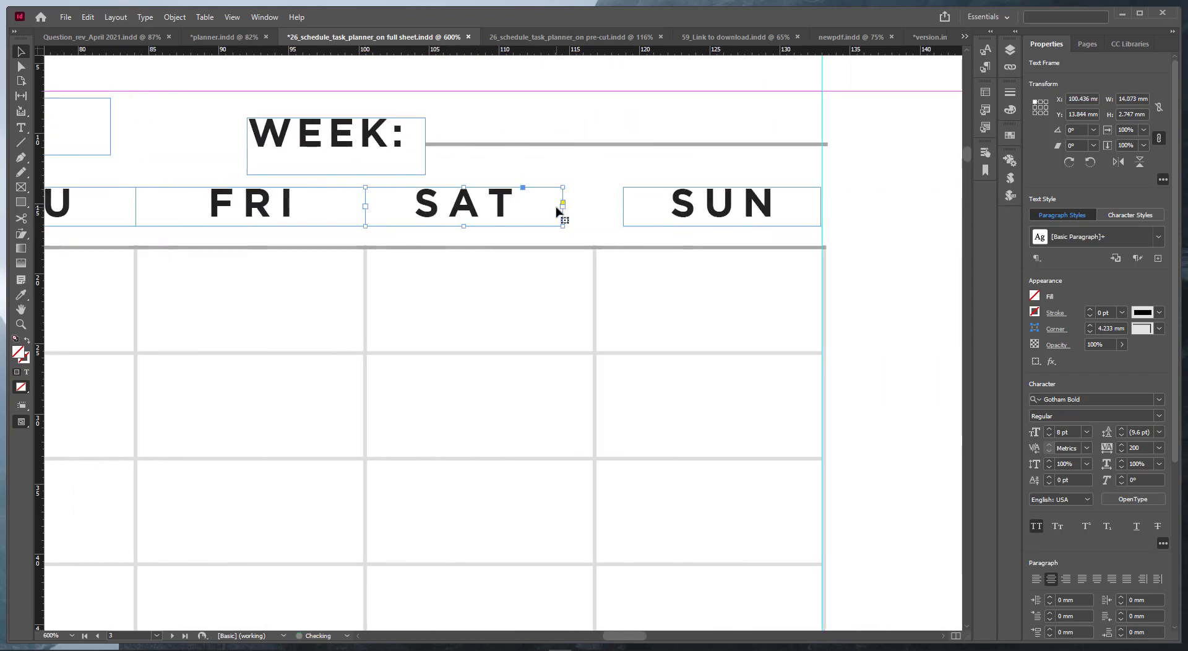
{"action": "left_click_drag", "start_coordinate": [559, 210], "coordinate": [595, 208]}
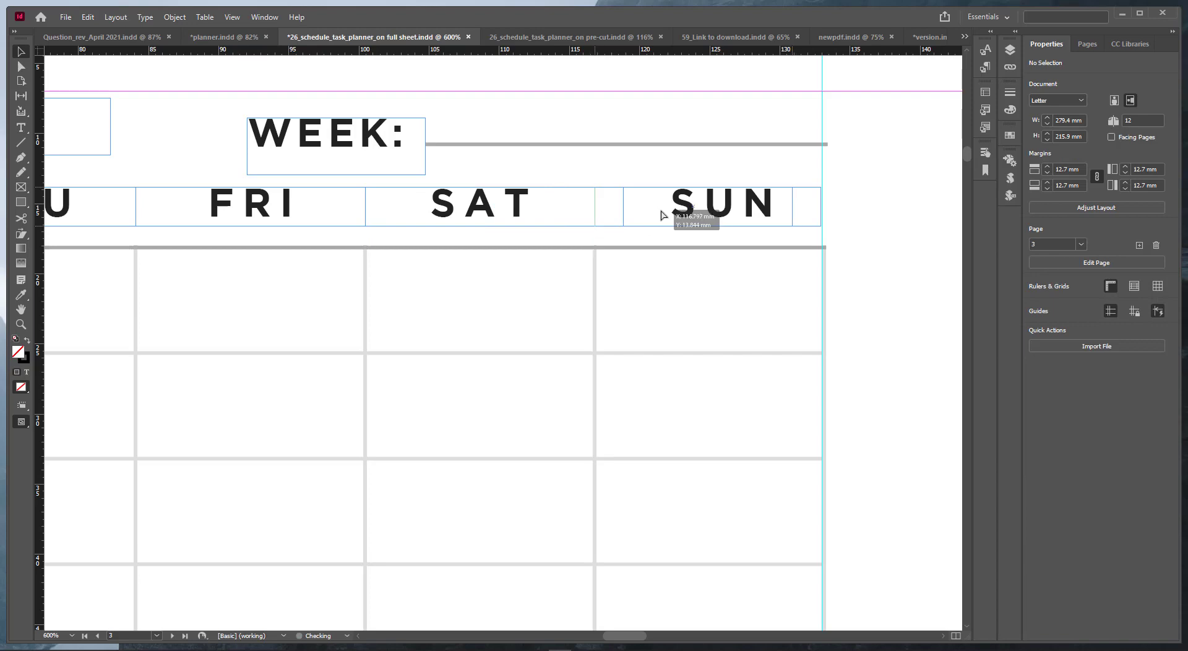
{"action": "left_click", "coordinate": [662, 212]}
{"action": "left_click_drag", "start_coordinate": [796, 207], "coordinate": [825, 211]}
{"action": "left_click", "coordinate": [853, 281]}
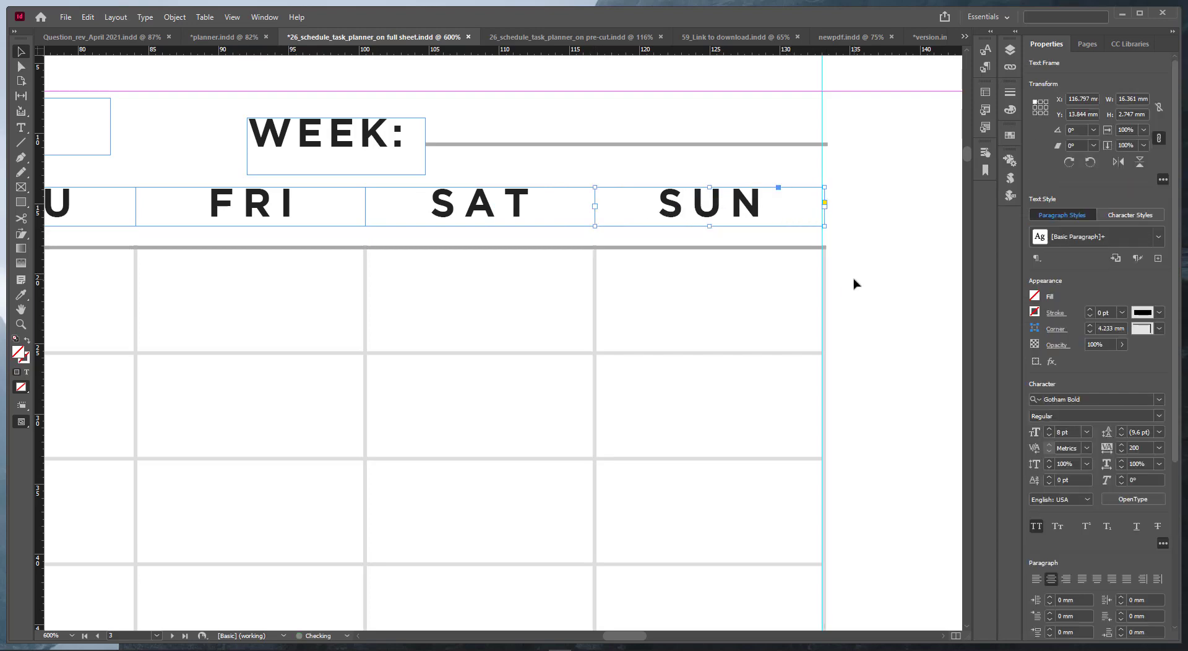
Step: Move the NOTES label up to sit directly below the 11 PM row
{"action": "scroll", "coordinate": [853, 281], "scroll_direction": "down", "scroll_amount": 6}
{"action": "scroll", "coordinate": [427, 519], "scroll_direction": "down", "scroll_amount": 2}
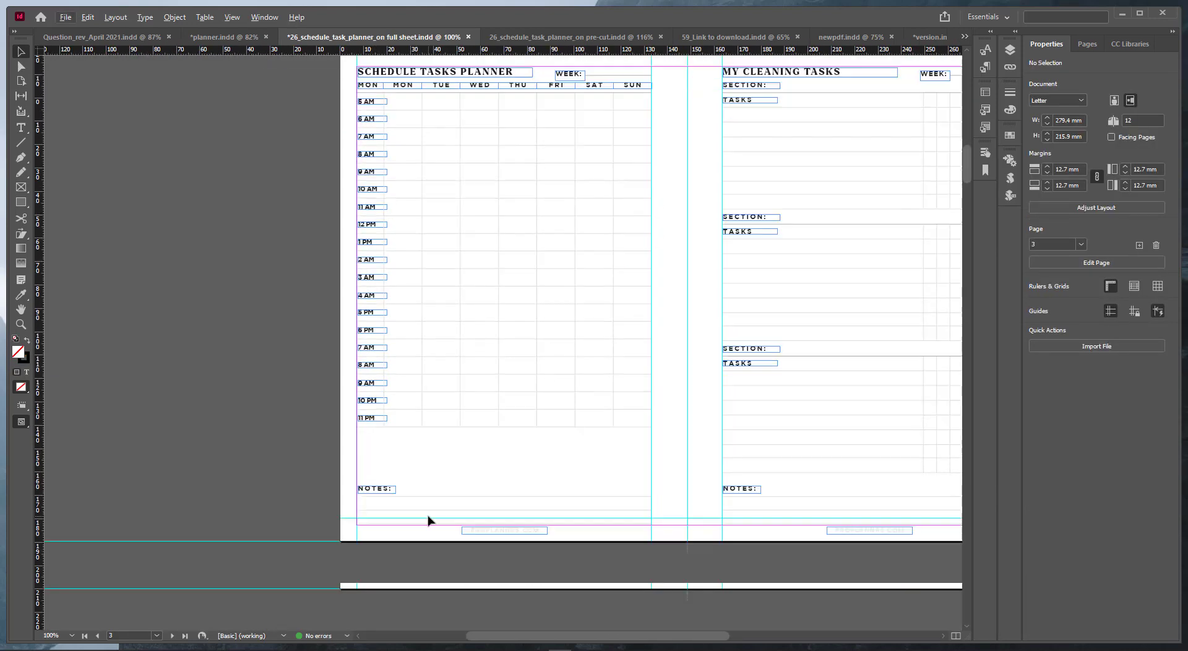
{"action": "scroll", "coordinate": [429, 473], "scroll_direction": "up", "scroll_amount": 4}
{"action": "left_click_drag", "start_coordinate": [281, 385], "coordinate": [283, 229]}
Step: Duplicate the notes lines upward to fill the space below the NOTES label and preview the sheet without guides
{"action": "left_click_drag", "start_coordinate": [329, 368], "coordinate": [398, 333]}
{"action": "left_click", "coordinate": [423, 252]}
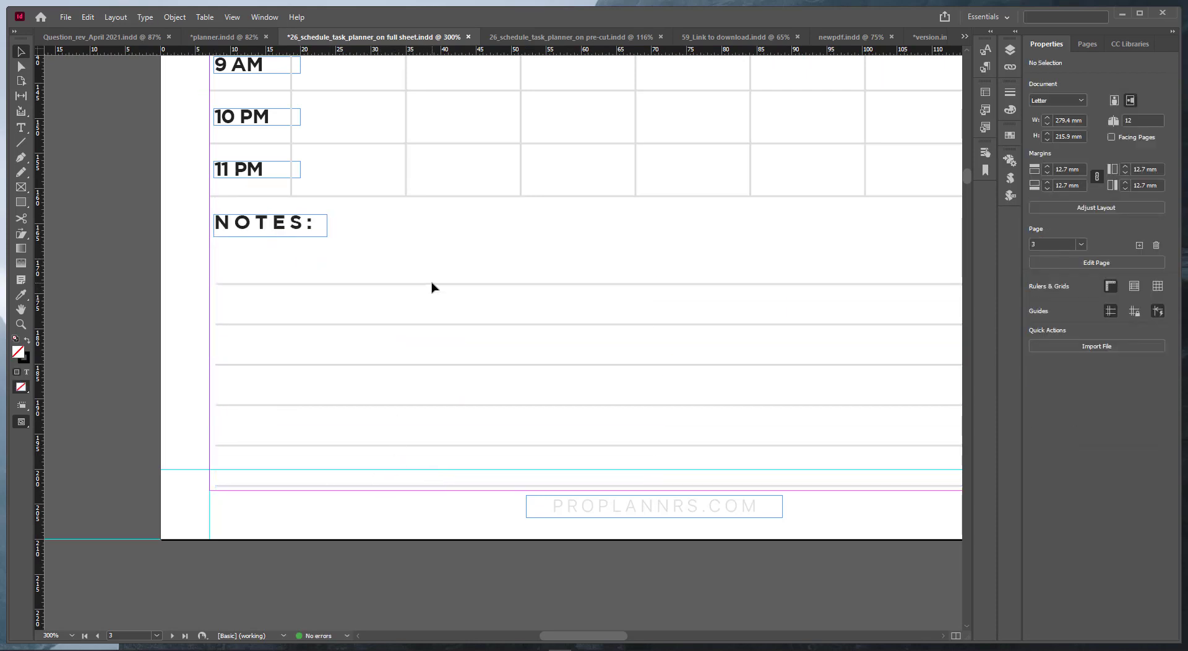
{"action": "left_click_drag", "start_coordinate": [433, 284], "coordinate": [439, 244]}
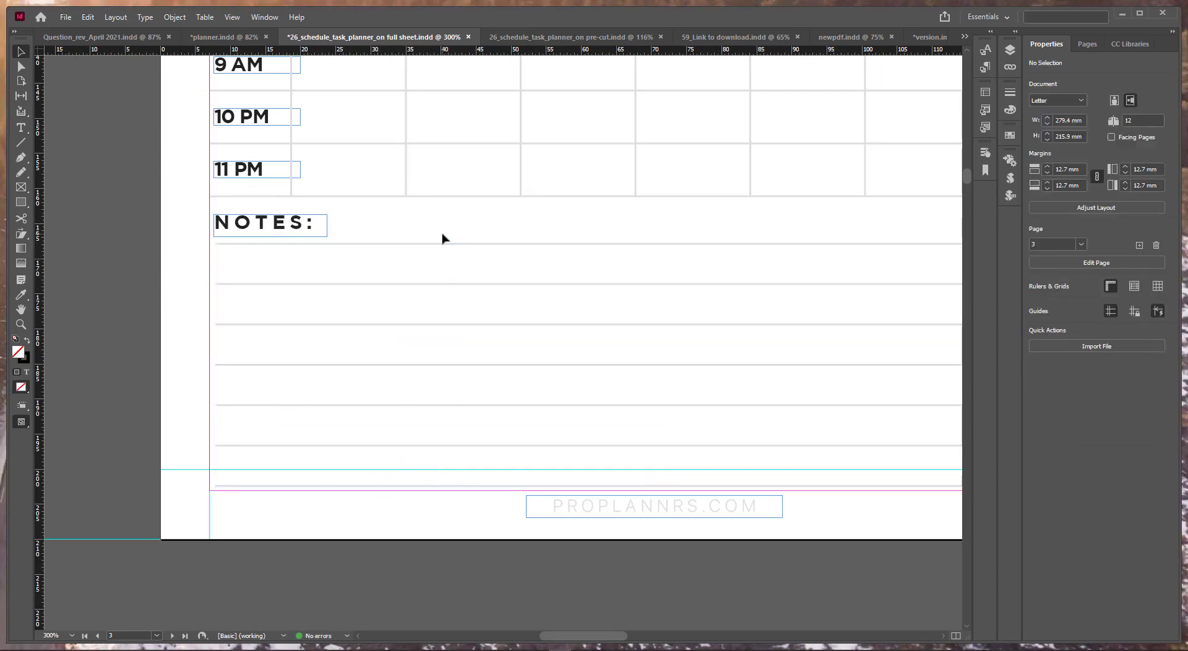
{"action": "scroll", "coordinate": [443, 236], "scroll_direction": "down", "scroll_amount": 4}
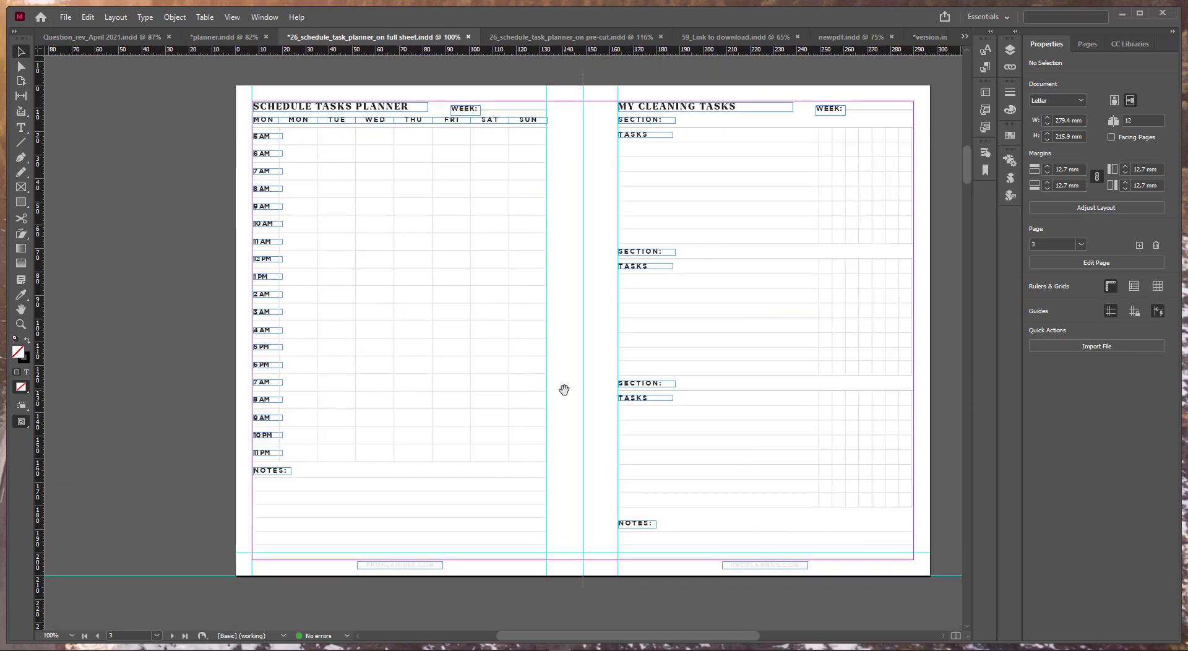
{"action": "key", "text": "w"}
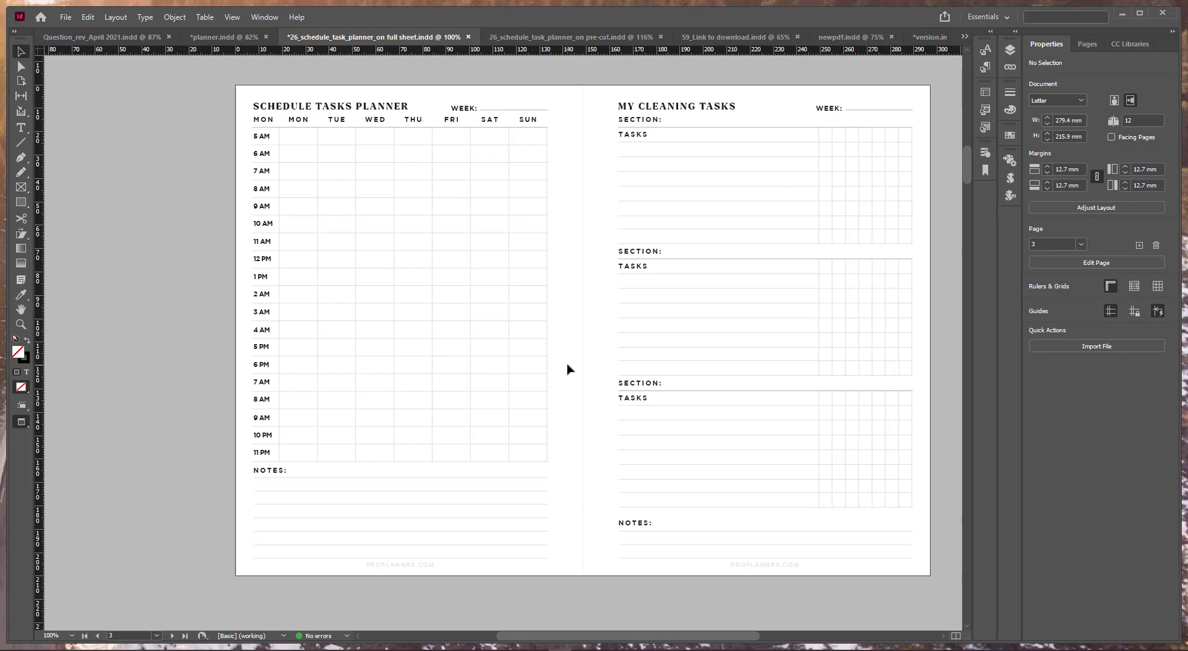
Step: Correct the 2 AM, 3 AM and 4 AM labels below 1 PM to read PM
{"action": "scroll", "coordinate": [262, 394], "scroll_direction": "up", "scroll_amount": 4}
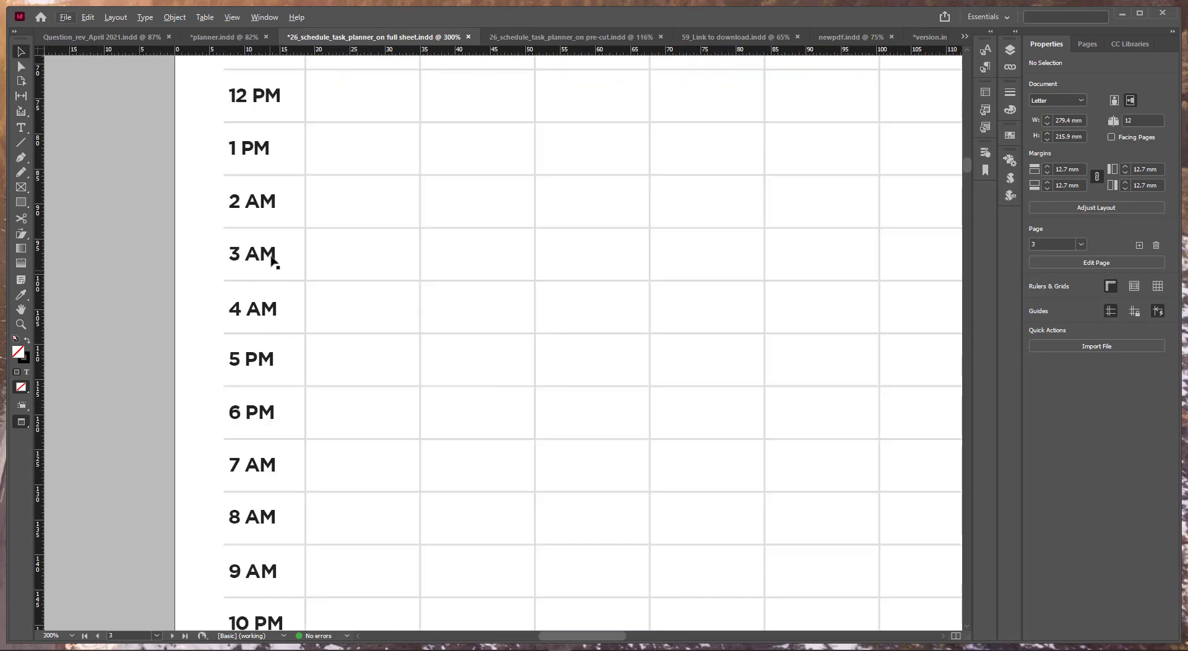
{"action": "double_click", "coordinate": [247, 202]}
{"action": "left_click_drag", "start_coordinate": [245, 202], "coordinate": [259, 202]}
{"action": "type", "text": "P"}
{"action": "double_click", "coordinate": [279, 201]}
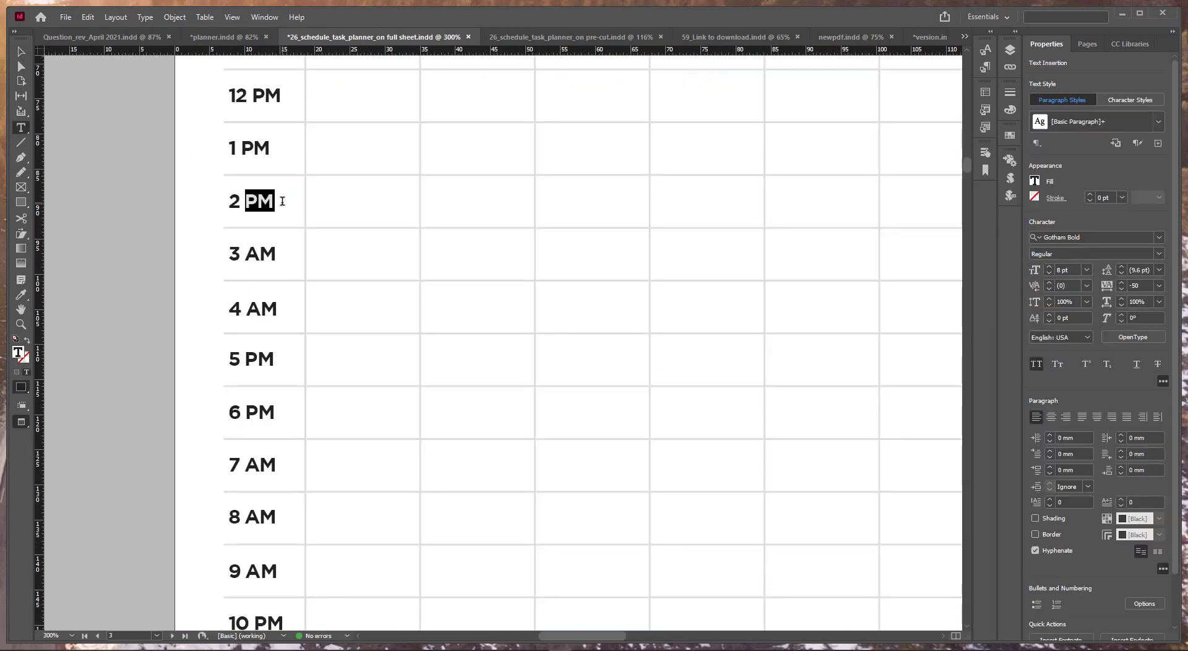
{"action": "double_click", "coordinate": [265, 253]}
{"action": "key", "text": "ctrl+v"}
{"action": "double_click", "coordinate": [263, 309]}
{"action": "key", "text": "ctrl+v"}
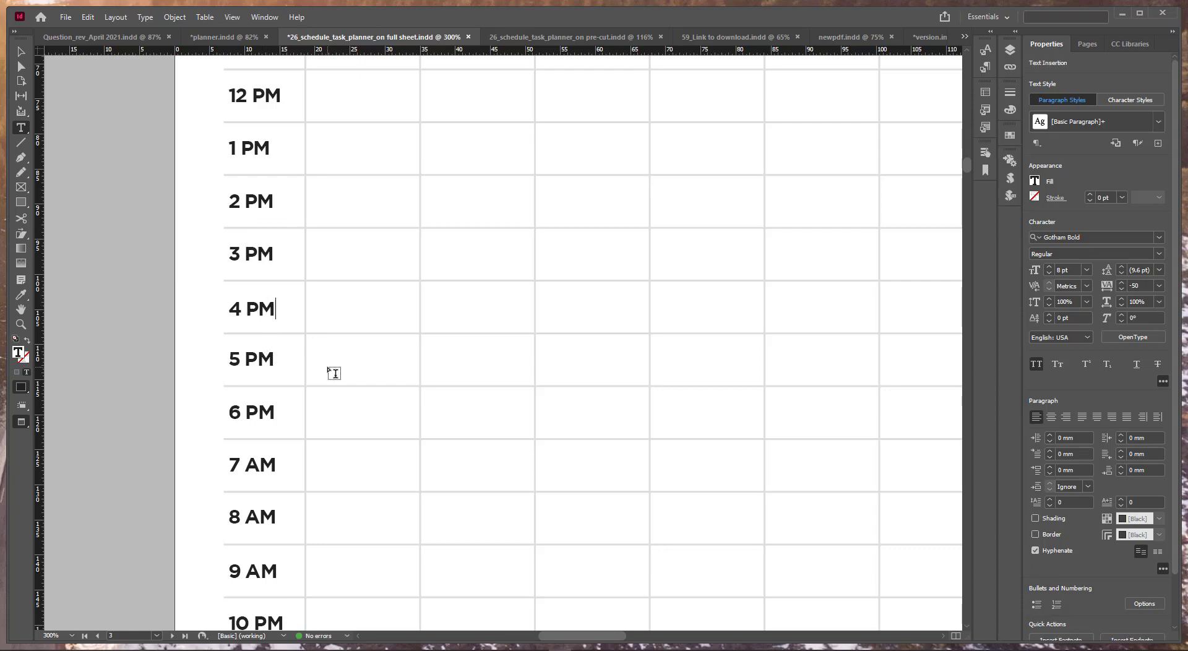
Step: Change the 7 AM, 8 AM and 9 AM labels below 6 PM to read PM
{"action": "double_click", "coordinate": [261, 465]}
{"action": "key", "text": "ctrl+v"}
{"action": "double_click", "coordinate": [261, 516]}
{"action": "key", "text": "ctrl+v"}
{"action": "double_click", "coordinate": [265, 570]}
{"action": "type", "text": "PM"}
{"action": "scroll", "coordinate": [302, 558], "scroll_direction": "down", "scroll_amount": 4}
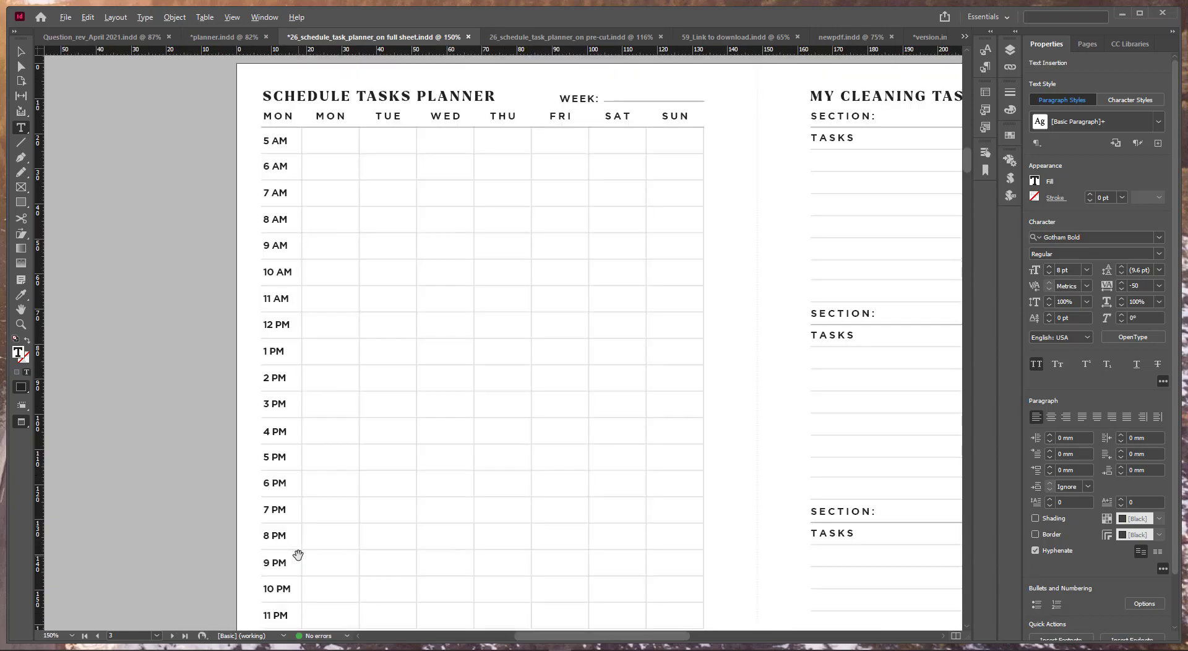
{"action": "scroll", "coordinate": [302, 558], "scroll_direction": "up", "scroll_amount": 3}
{"action": "key", "text": "Escape"}
{"action": "left_click", "coordinate": [178, 164]}
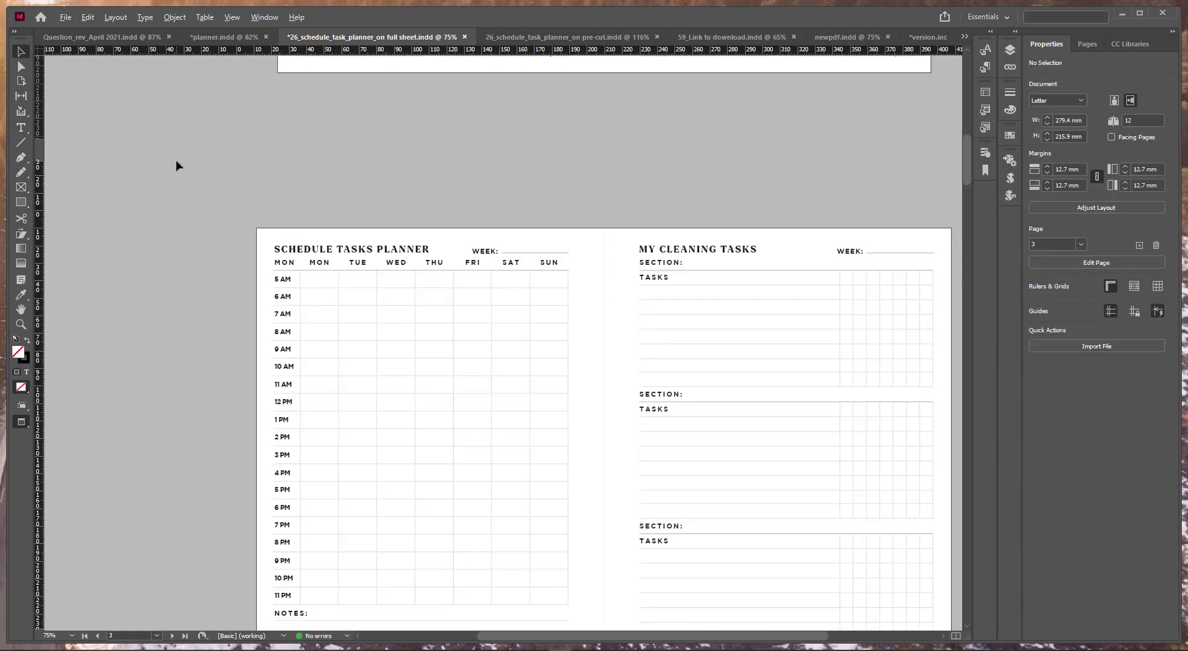
Step: Delete the My Cleaning Tasks layout from the right half of the sheet, keeping its footer
{"action": "key", "text": "ctrl+minus"}
{"action": "left_click_drag", "start_coordinate": [655, 545], "coordinate": [703, 570]}
{"action": "key", "text": "Delete"}
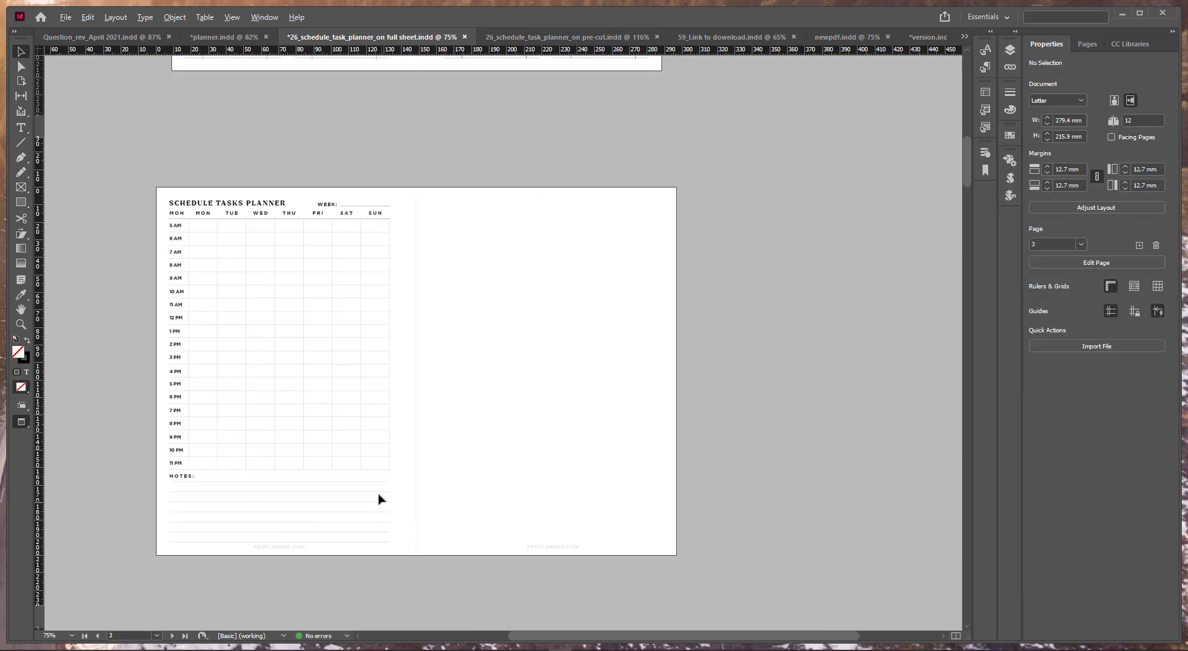
Step: Duplicate the entire Schedule Tasks Planner layout onto the empty right half of the sheet and save the document
{"action": "key", "text": "ctrl+equal"}
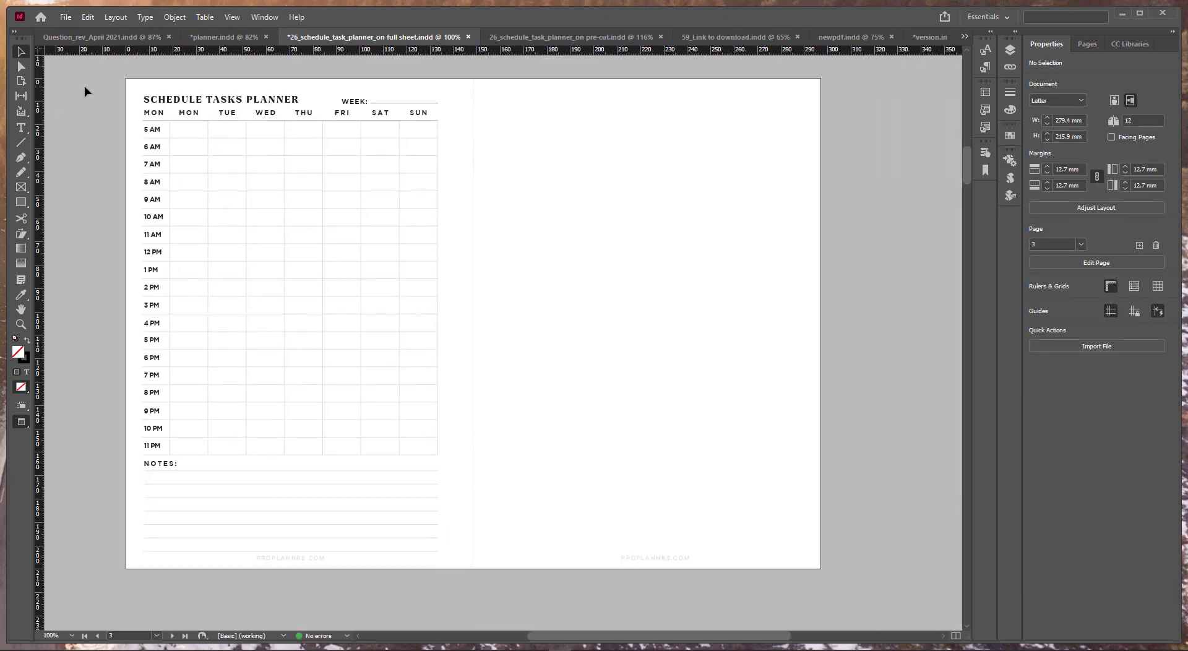
{"action": "left_click_drag", "start_coordinate": [105, 78], "coordinate": [447, 571]}
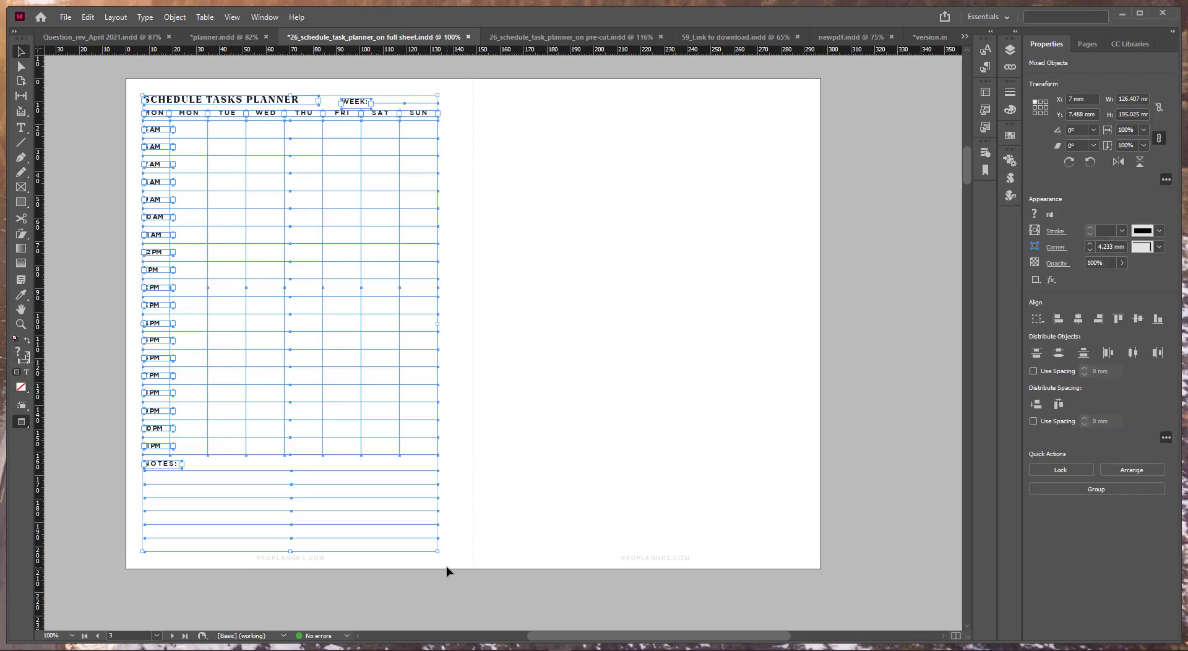
{"action": "left_click_drag", "start_coordinate": [170, 120], "coordinate": [536, 120]}
{"action": "left_click", "coordinate": [836, 334]}
{"action": "key", "text": "w"}
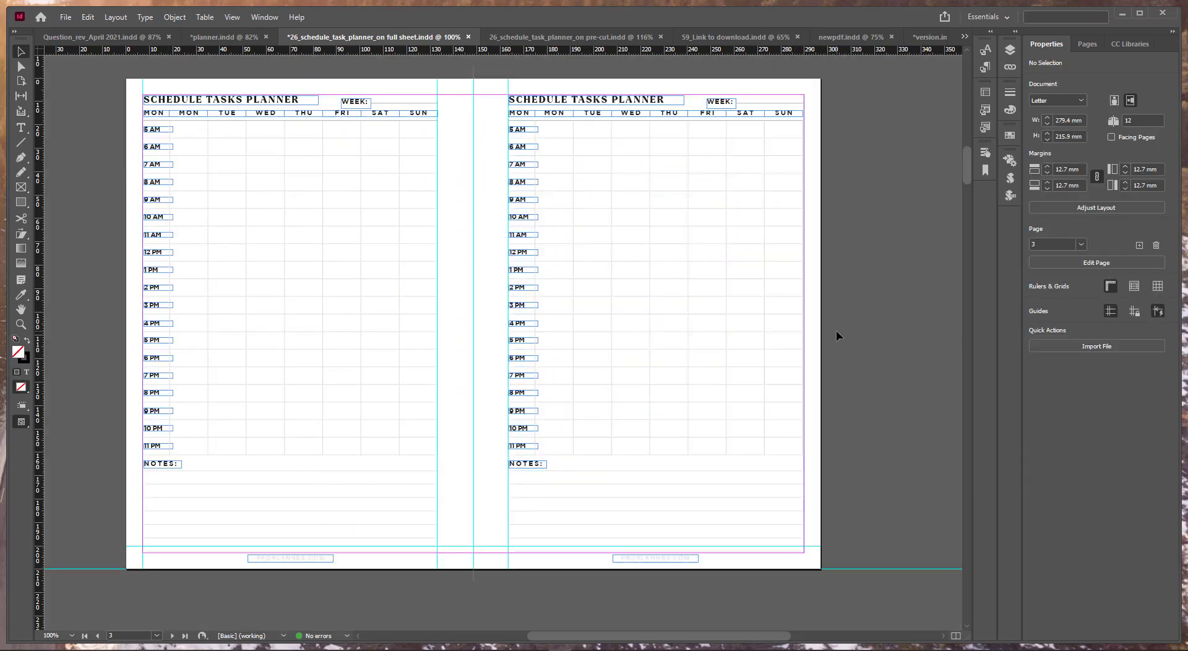
{"action": "key", "text": "w"}
{"action": "key", "text": "ctrl+minus"}
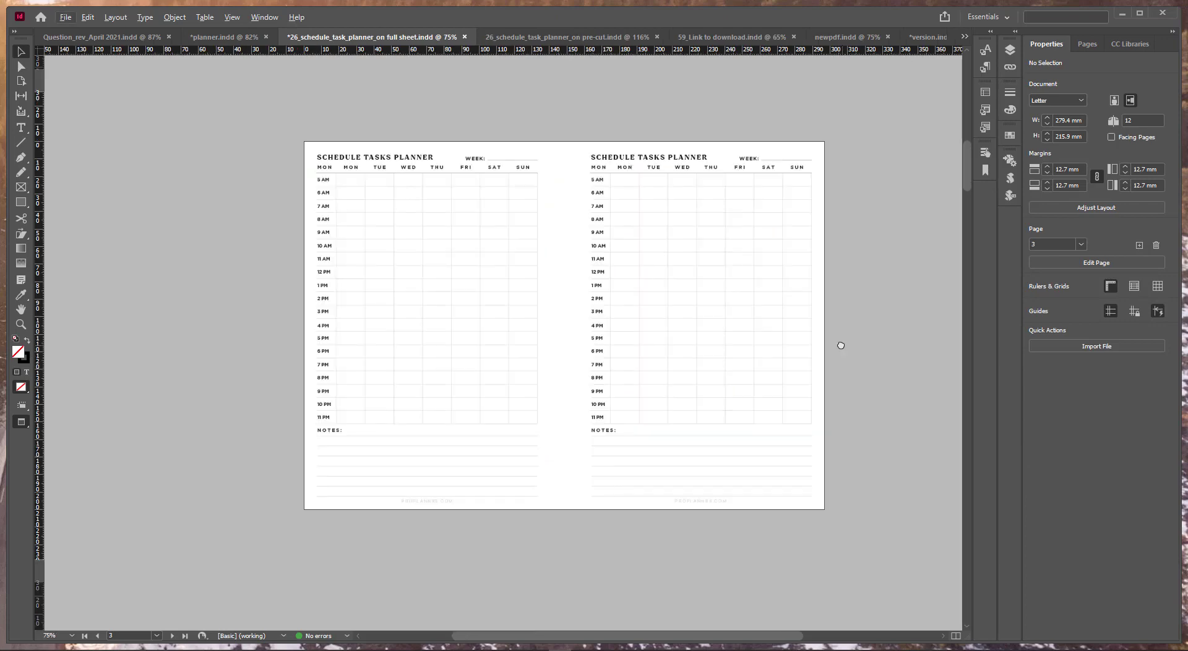
{"action": "key", "text": "ctrl+s"}
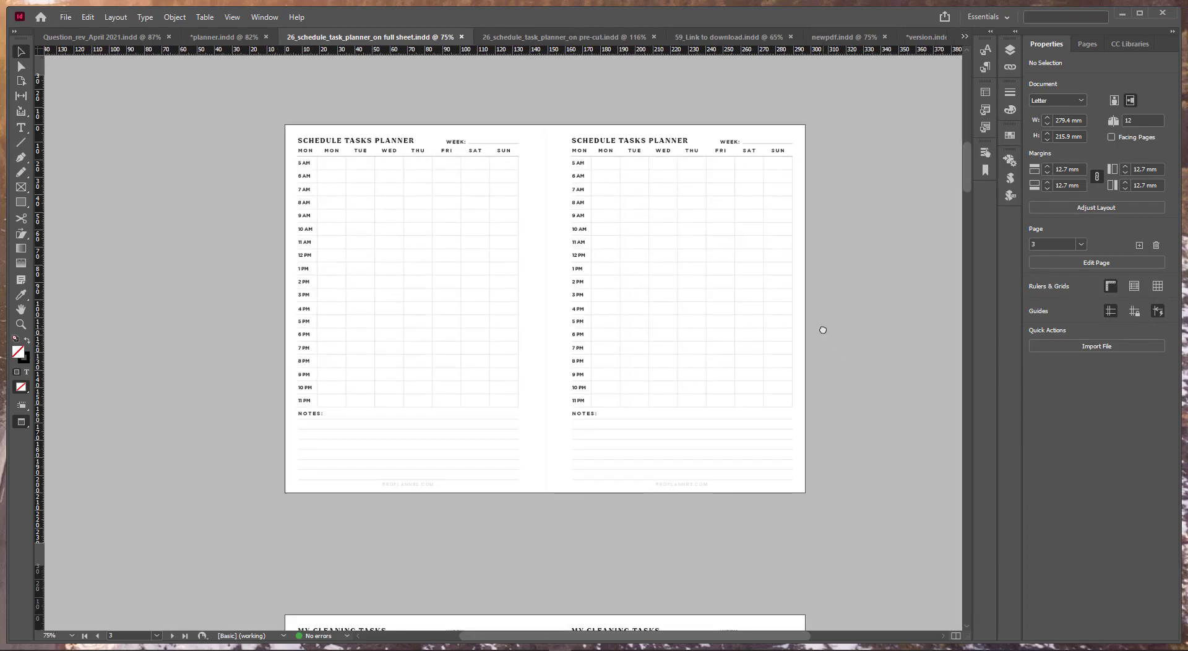